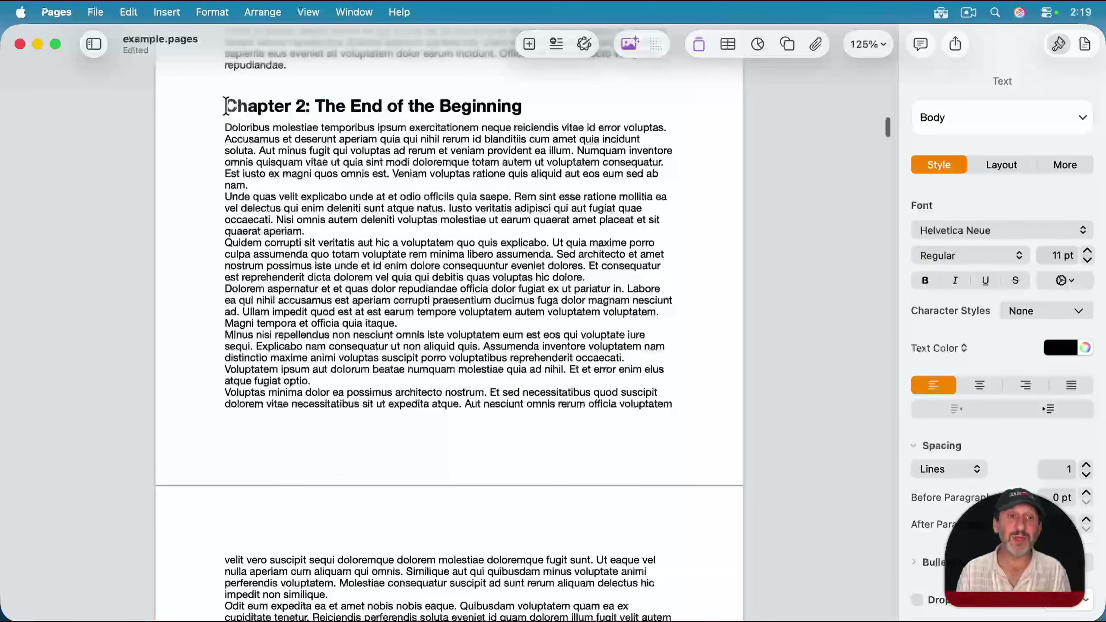
Step: Check which paragraph styles the Chapter 2 heading and the body text beneath it use
{"action": "left_click_drag", "start_coordinate": [224, 105], "coordinate": [529, 107]}
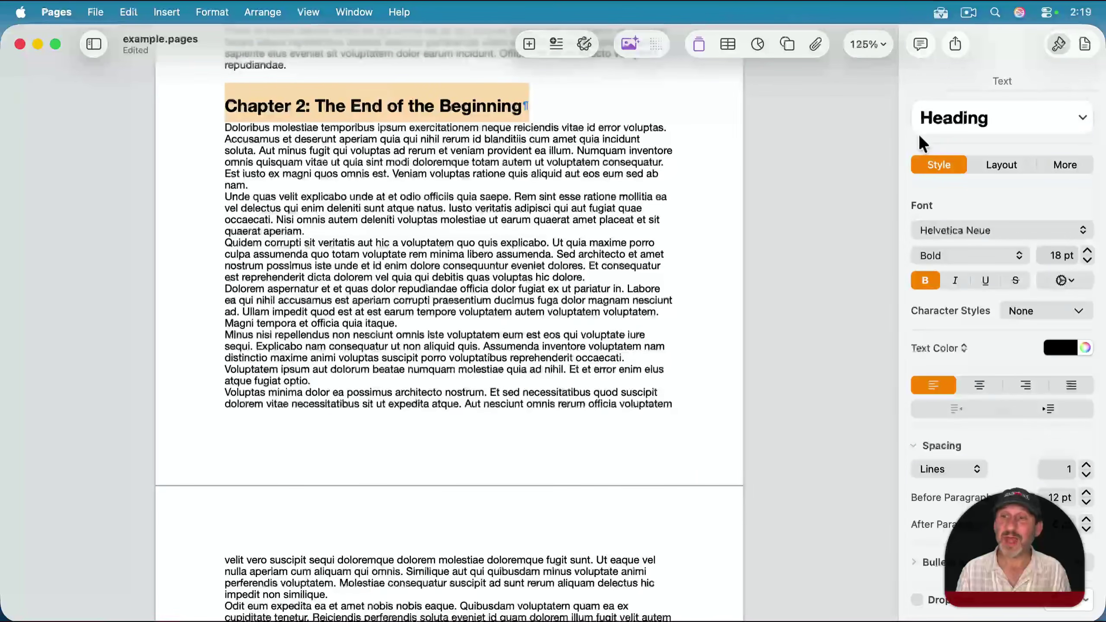
{"action": "left_click_drag", "start_coordinate": [309, 162], "coordinate": [469, 255]}
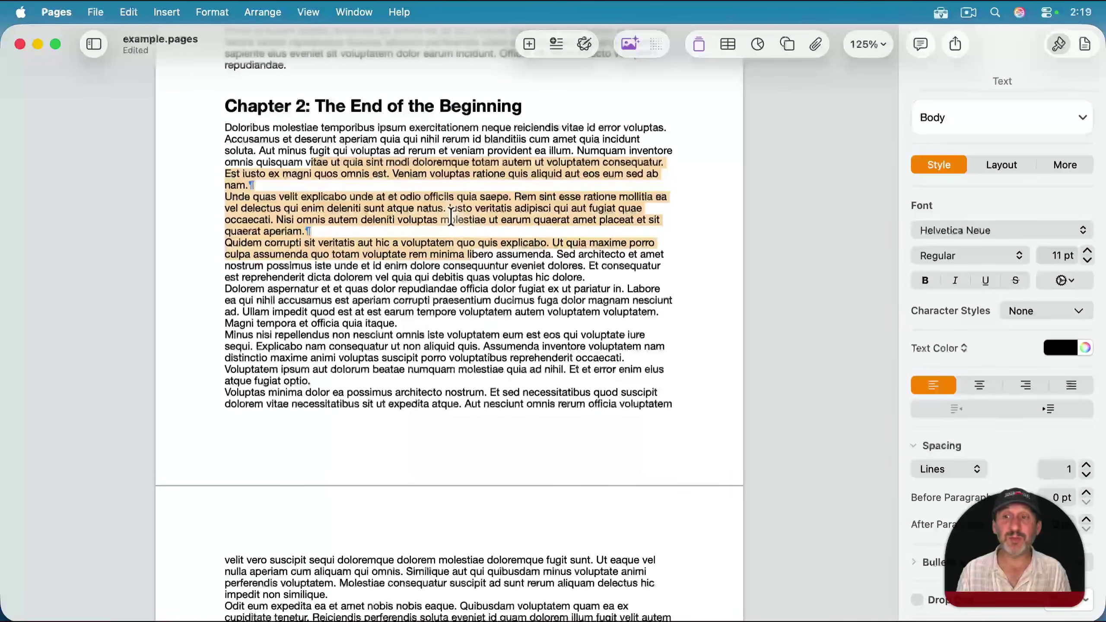
{"action": "left_click", "coordinate": [449, 219]}
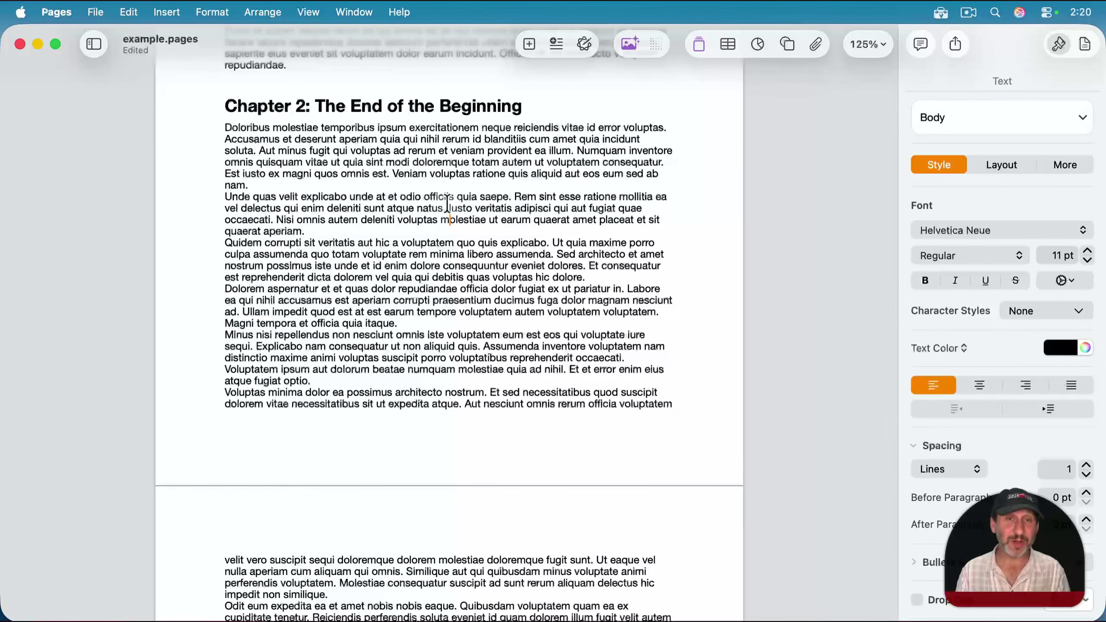
Step: Insert a table of contents for the entire document before the Chapter 1 heading and open its style customization
{"action": "scroll", "coordinate": [449, 205], "scroll_direction": "up", "scroll_amount": 10}
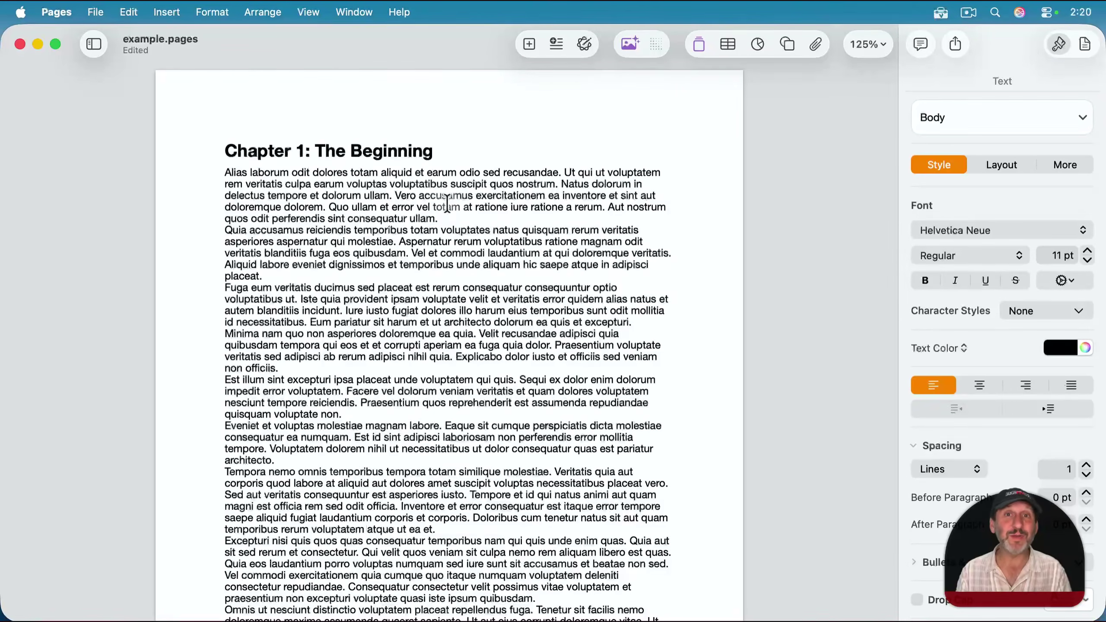
{"action": "left_click", "coordinate": [225, 146]}
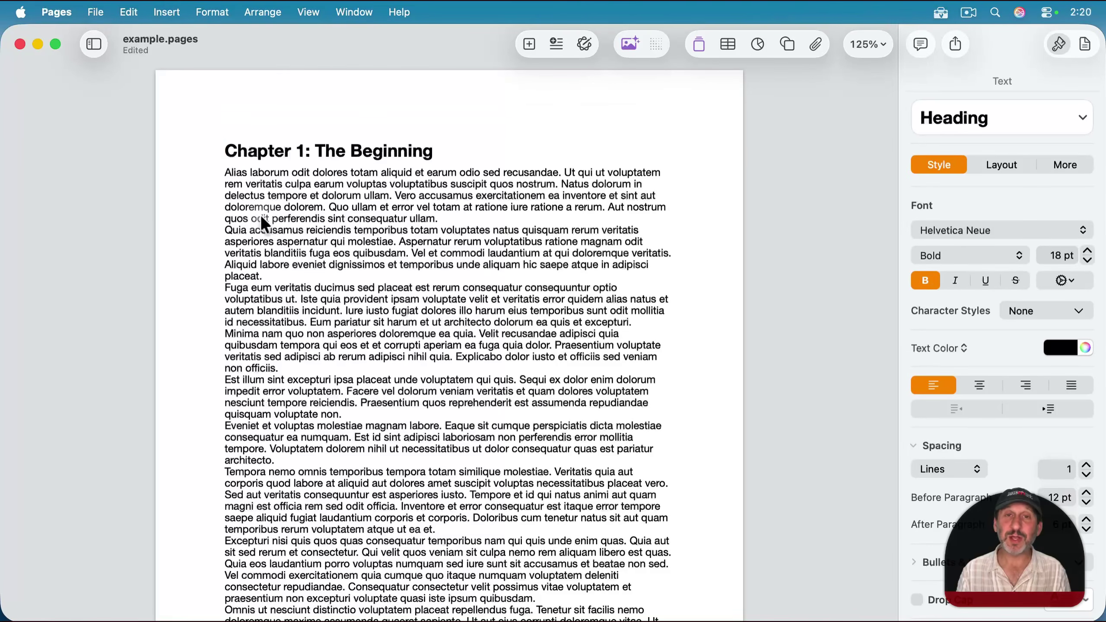
{"action": "left_click", "coordinate": [162, 11]}
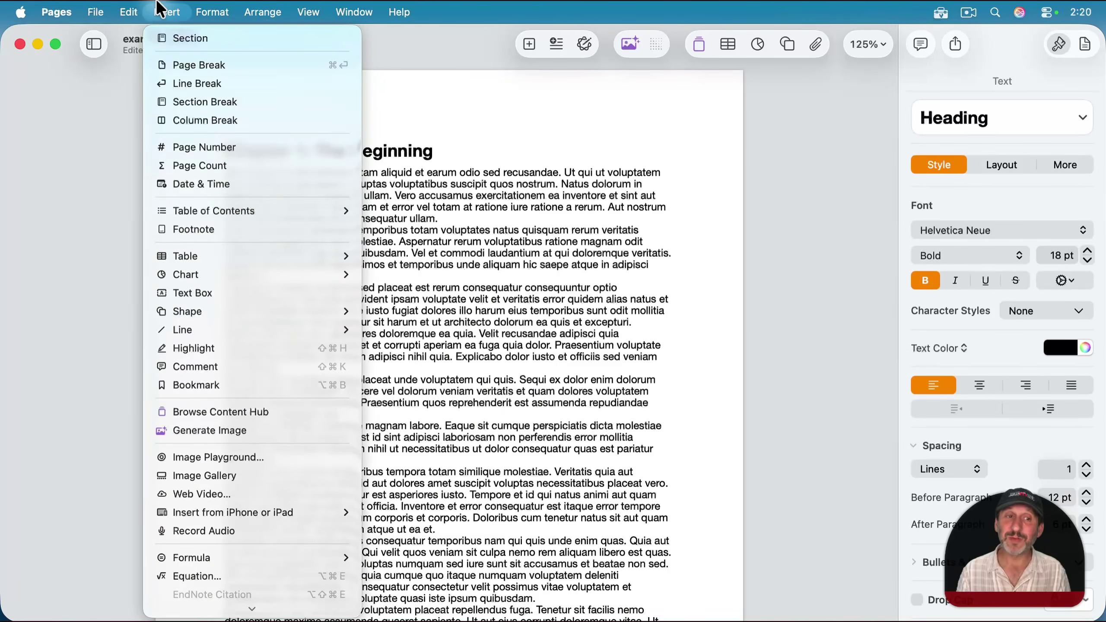
{"action": "mouse_move", "coordinate": [254, 210]}
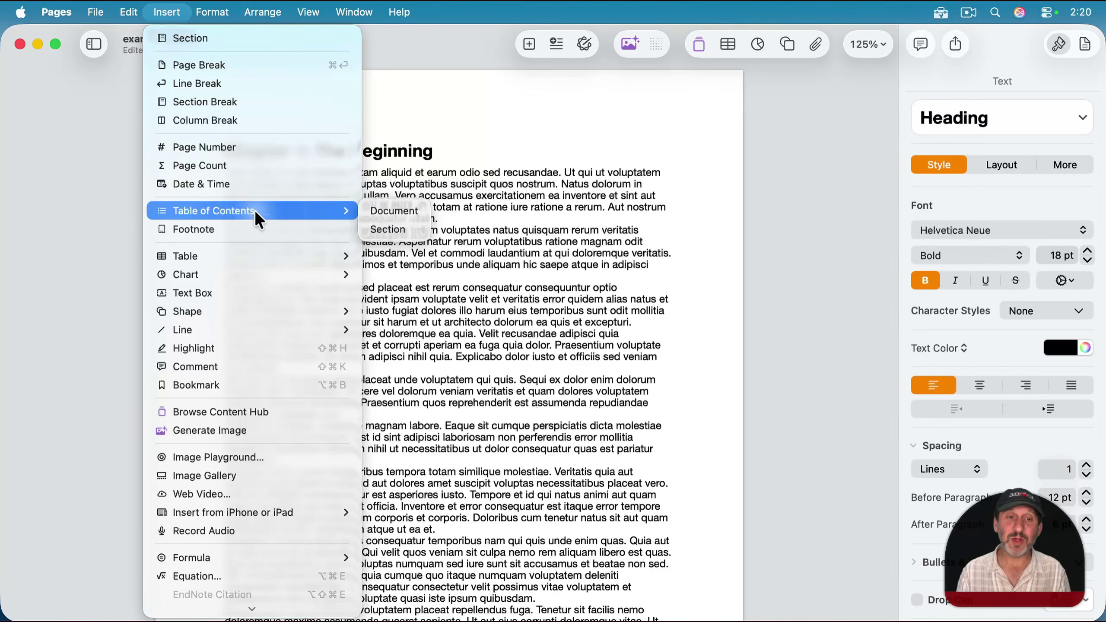
{"action": "left_click", "coordinate": [394, 211]}
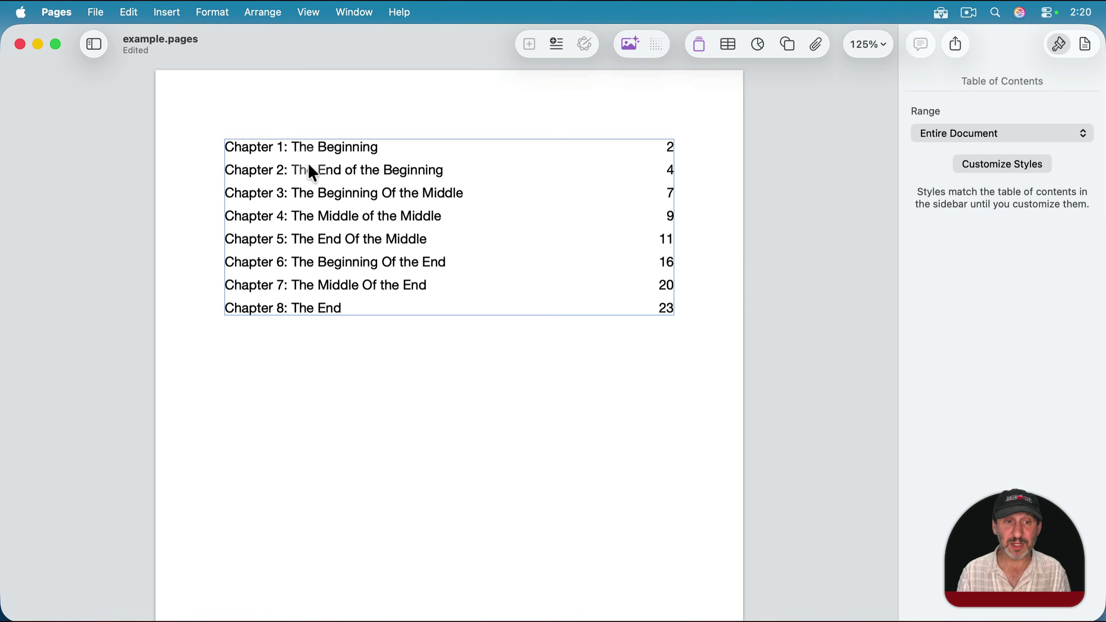
{"action": "left_click", "coordinate": [1020, 171]}
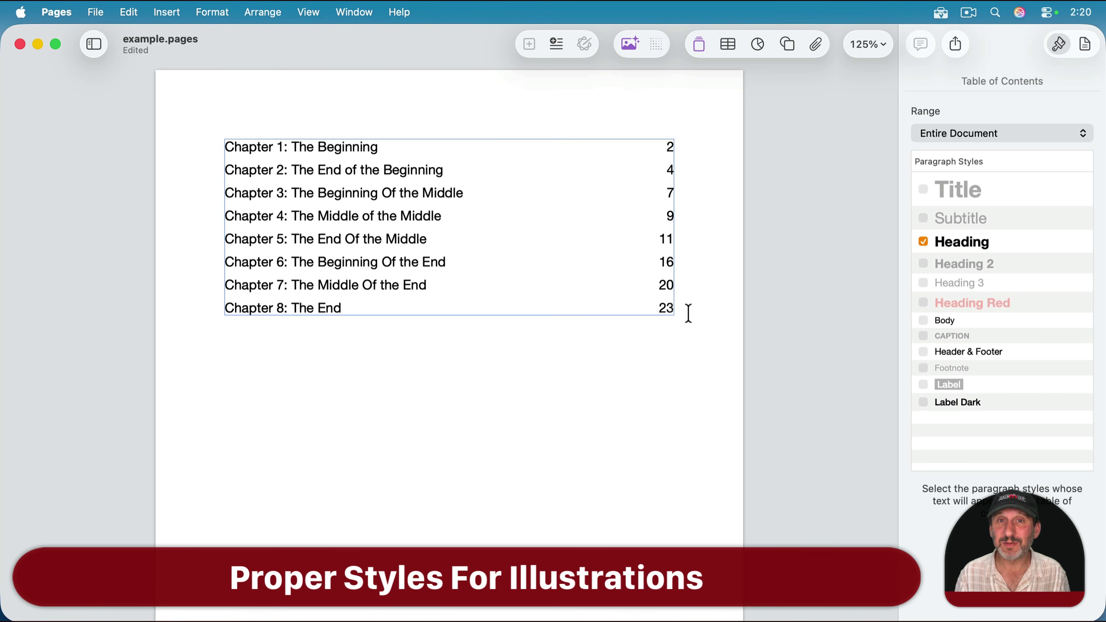
Step: Examine the object placement and text wrap settings of the green field picture
{"action": "scroll", "coordinate": [689, 314], "scroll_direction": "down", "scroll_amount": 20}
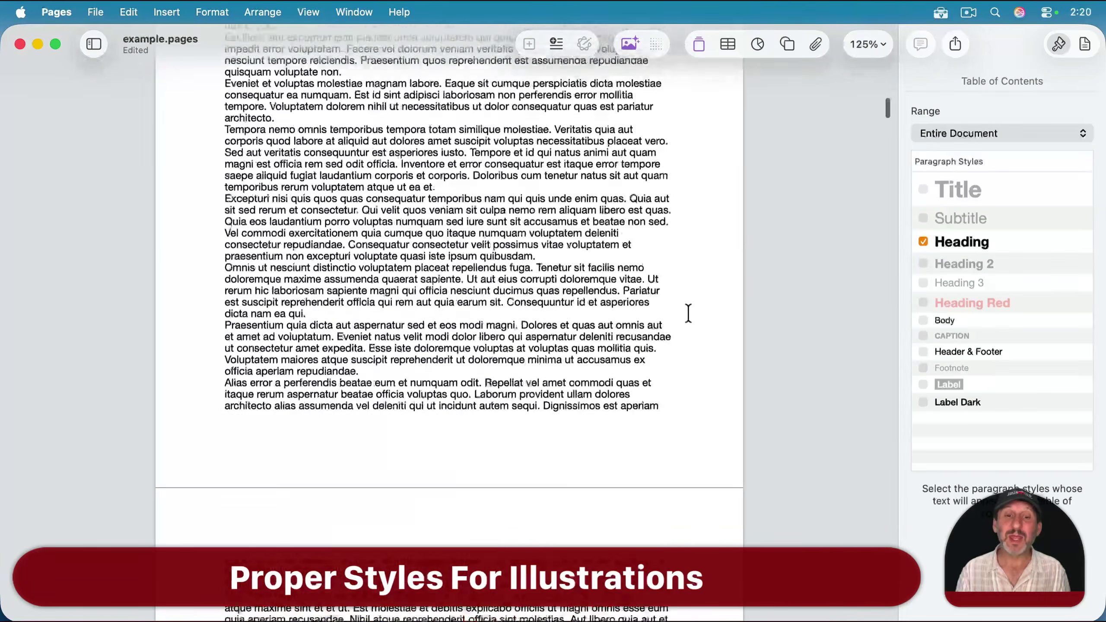
{"action": "scroll", "coordinate": [689, 314], "scroll_direction": "down", "scroll_amount": 5}
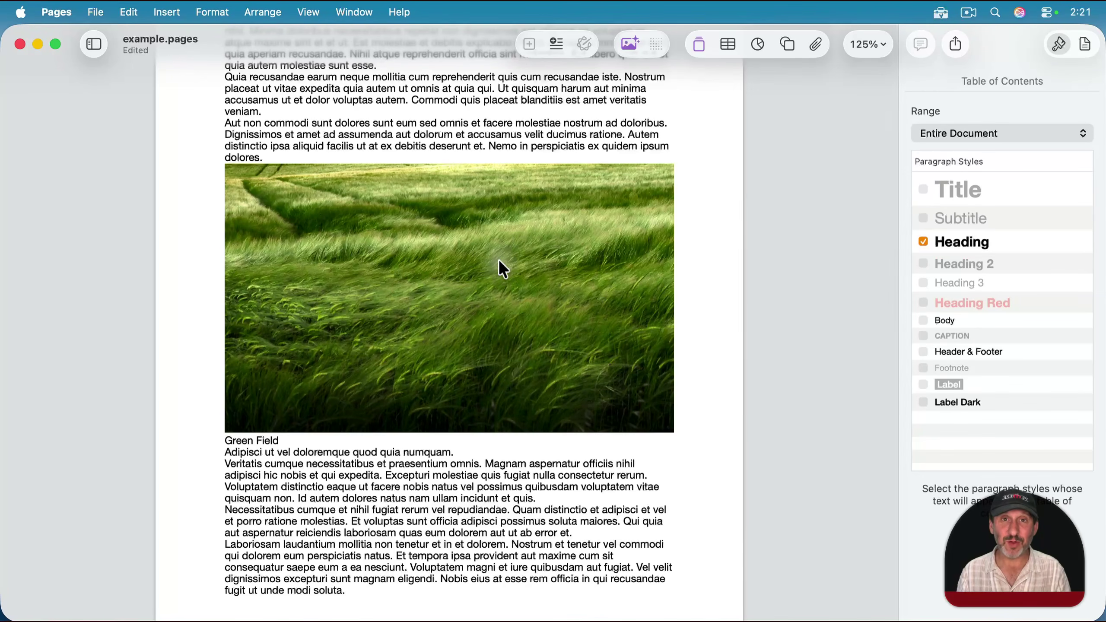
{"action": "left_click", "coordinate": [306, 226]}
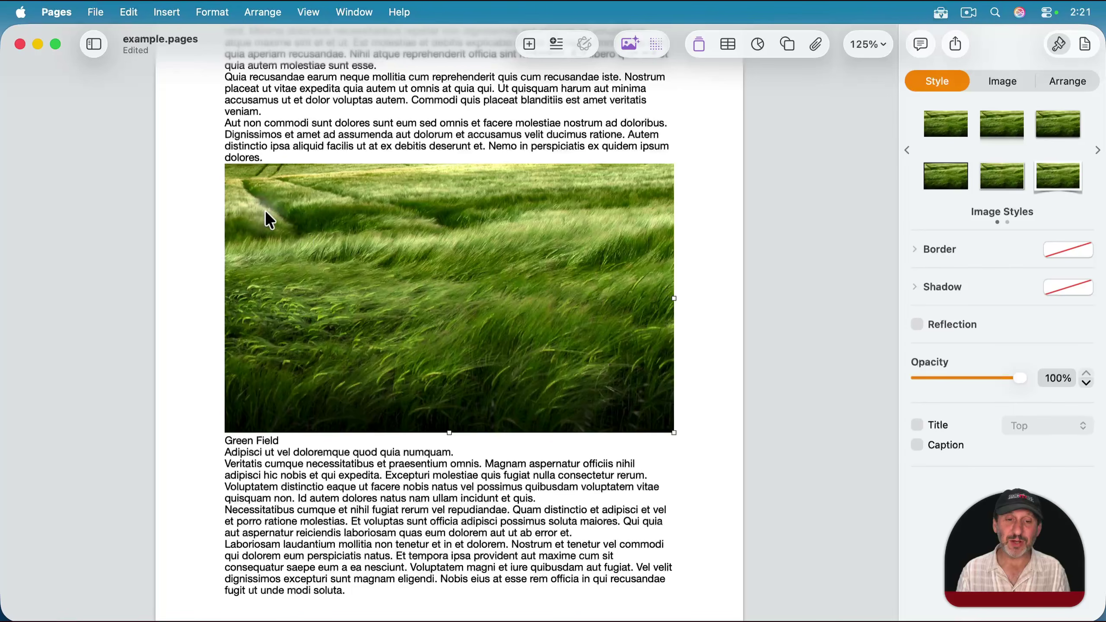
{"action": "left_click", "coordinate": [1070, 81]}
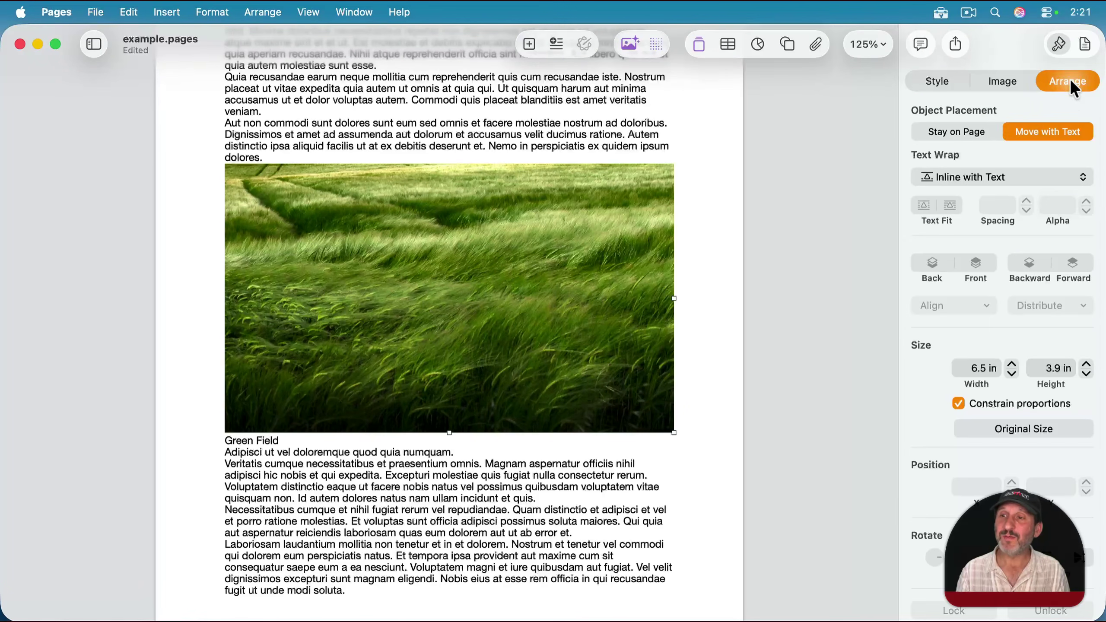
{"action": "left_click", "coordinate": [964, 173]}
{"action": "left_click", "coordinate": [762, 170]}
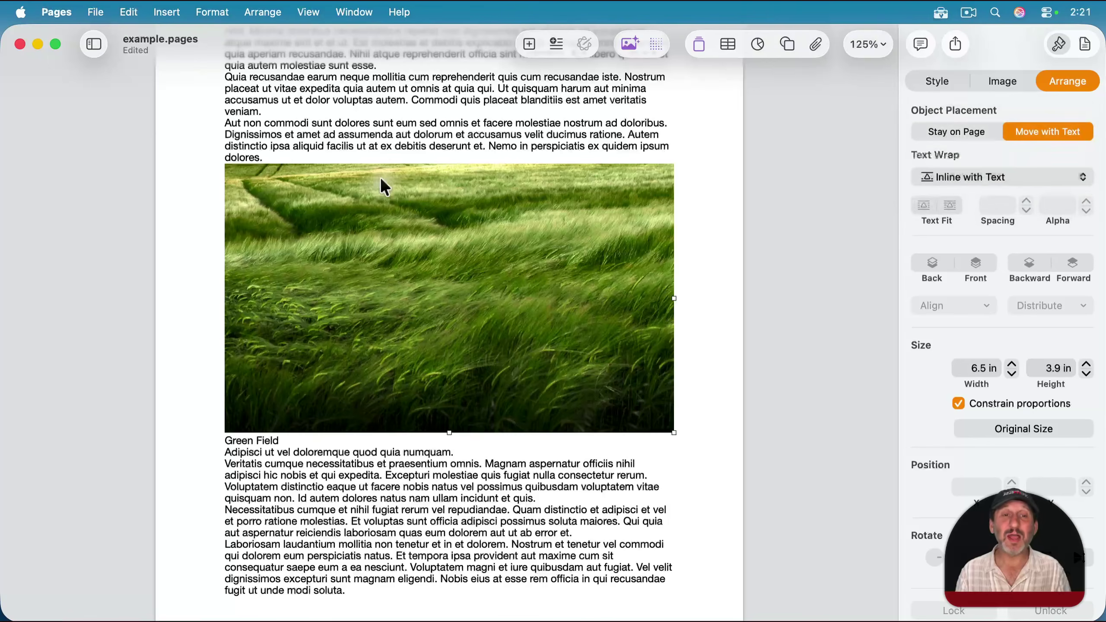
Step: Show invisible characters to inspect the paragraph marks around the green field picture
{"action": "left_click", "coordinate": [317, 154]}
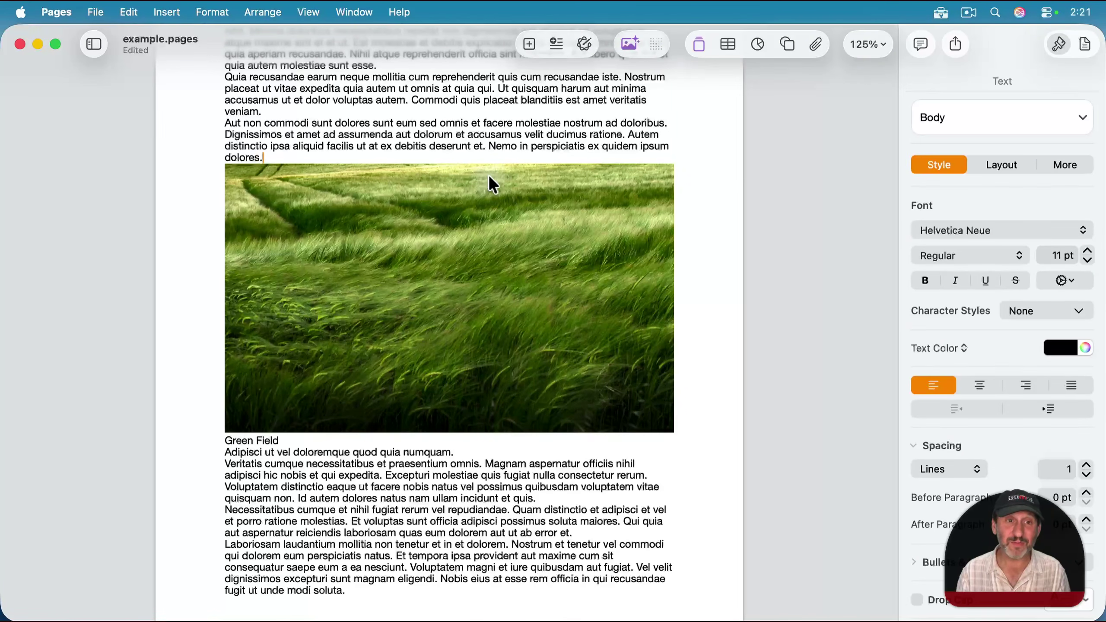
{"action": "left_click", "coordinate": [310, 12]}
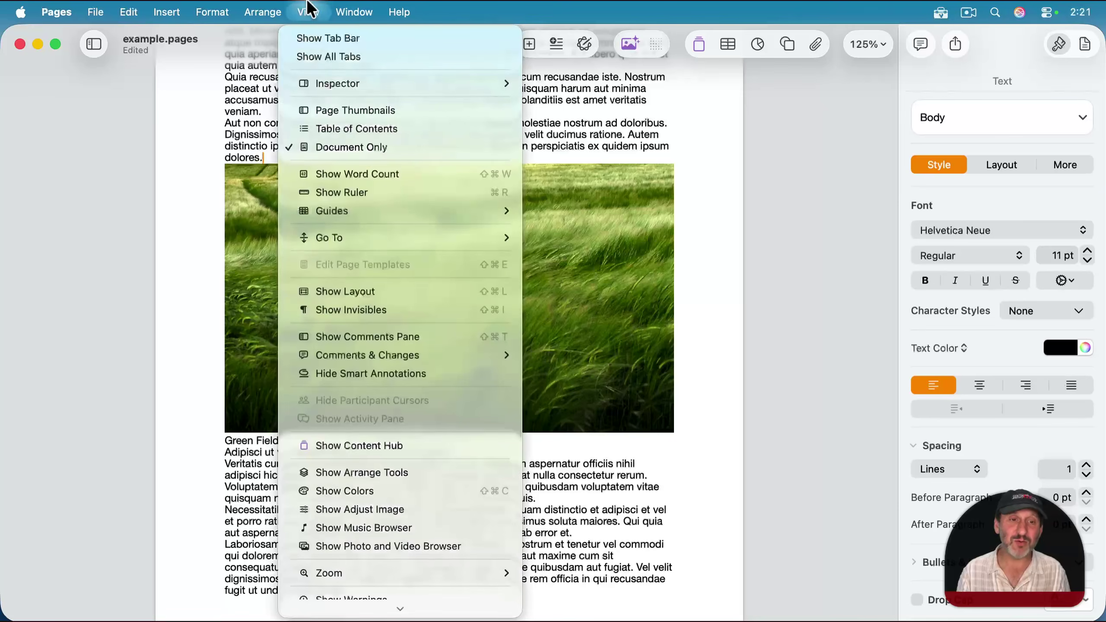
{"action": "left_click", "coordinate": [336, 311]}
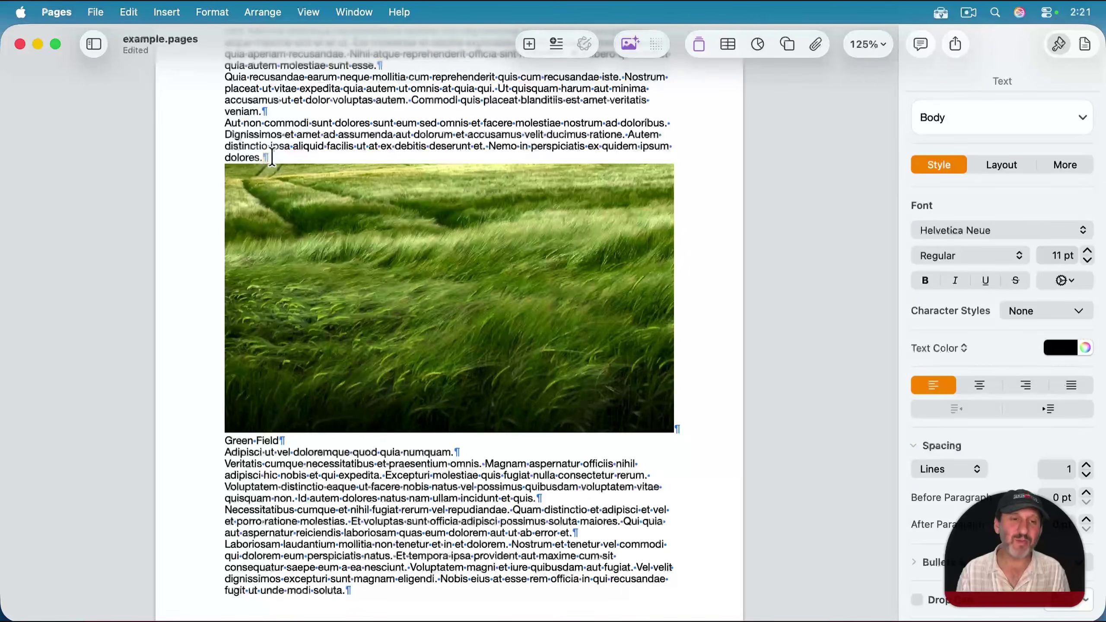
{"action": "left_click", "coordinate": [671, 413]}
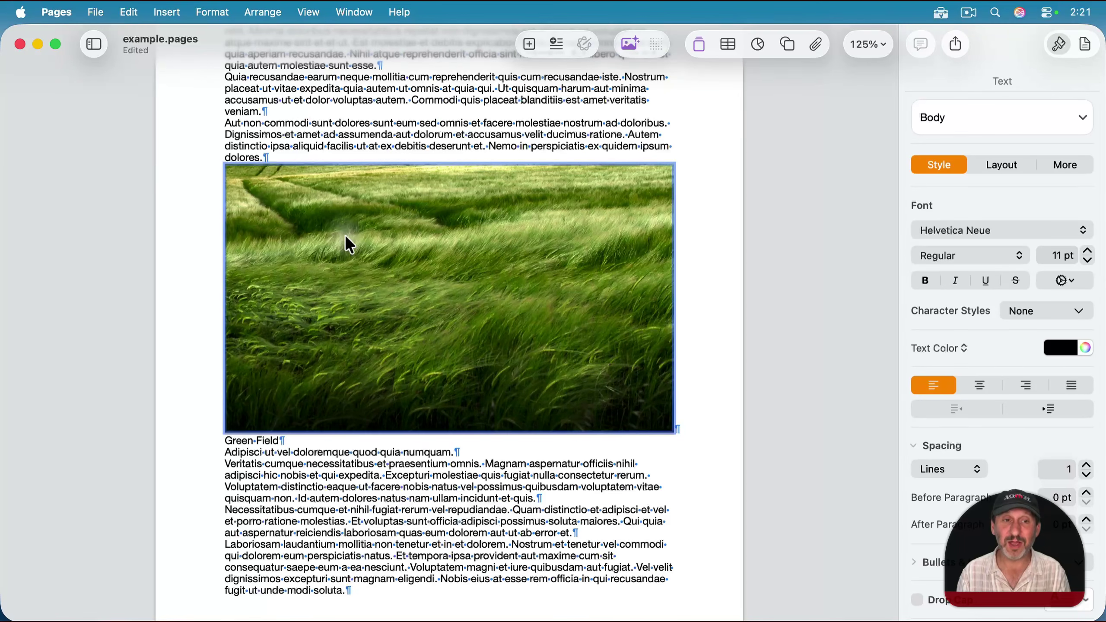
Step: Test how the picture moves with an extra empty paragraph above it, remove that paragraph and hide invisible characters
{"action": "left_click", "coordinate": [297, 108]}
{"action": "key", "text": "Return"}
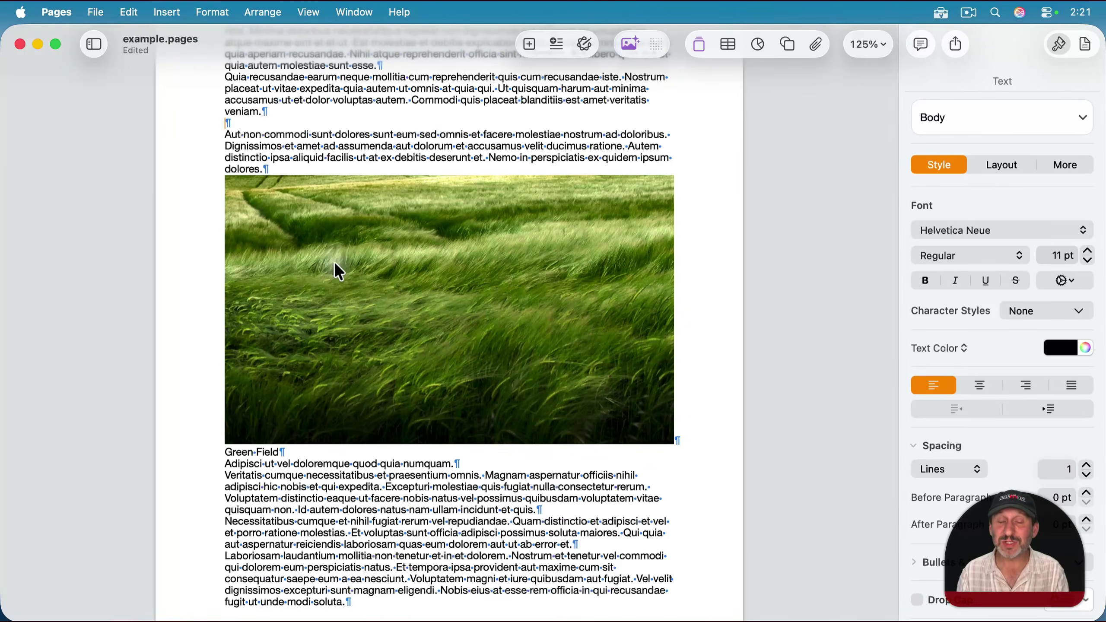
{"action": "key", "text": "BackSpace"}
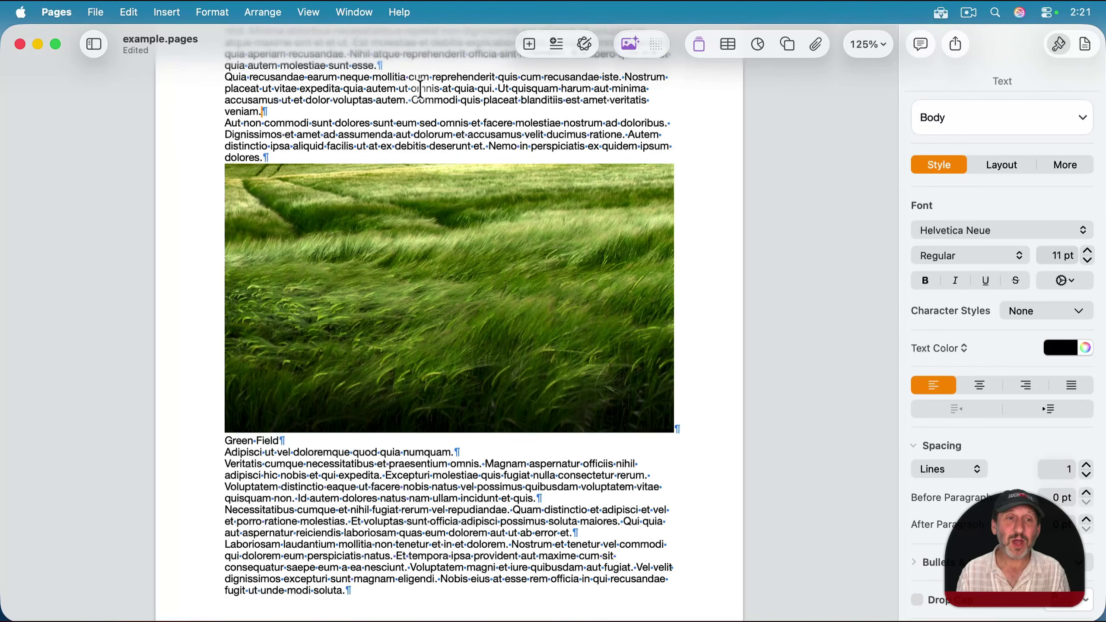
{"action": "left_click", "coordinate": [309, 12]}
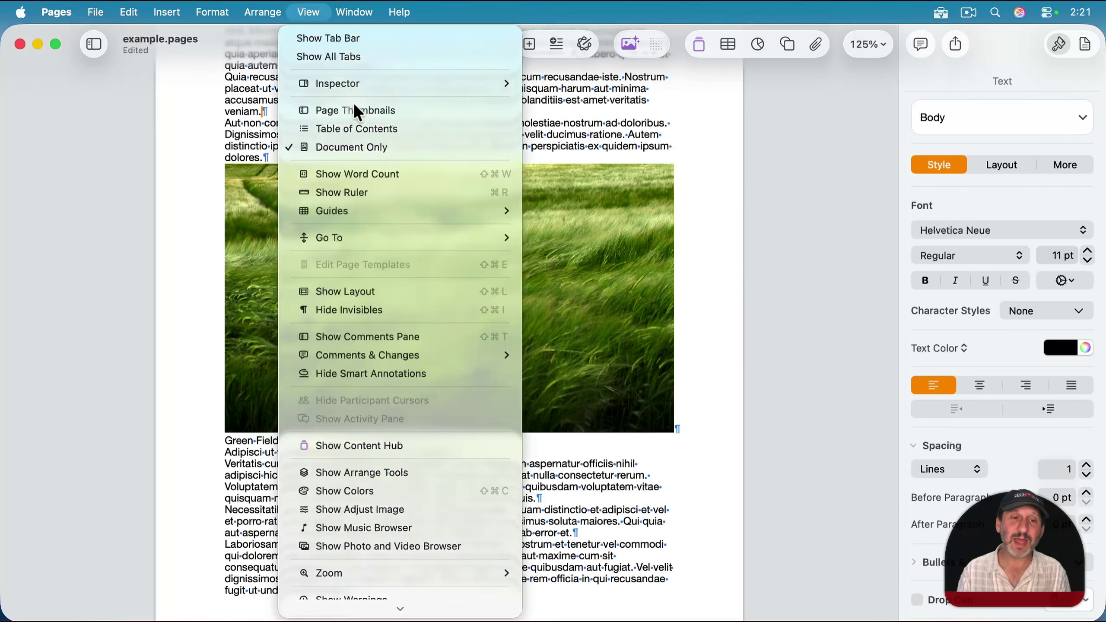
{"action": "left_click", "coordinate": [376, 308]}
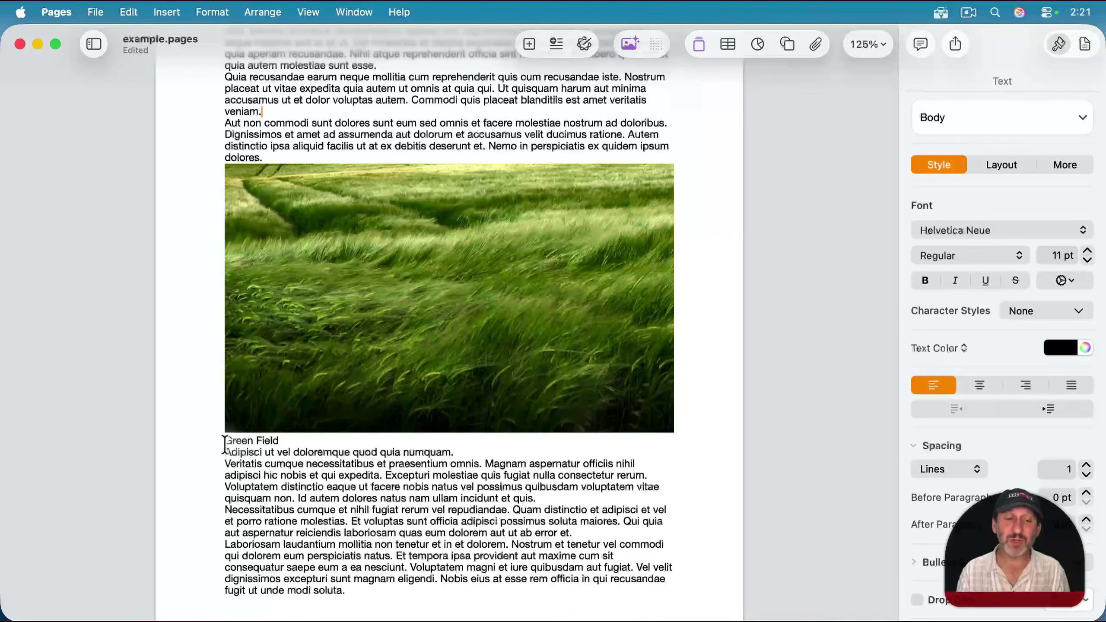
Step: Check the paragraph styles of the "Green Field" line under the picture and the body line following it
{"action": "left_click_drag", "start_coordinate": [225, 440], "coordinate": [292, 442]}
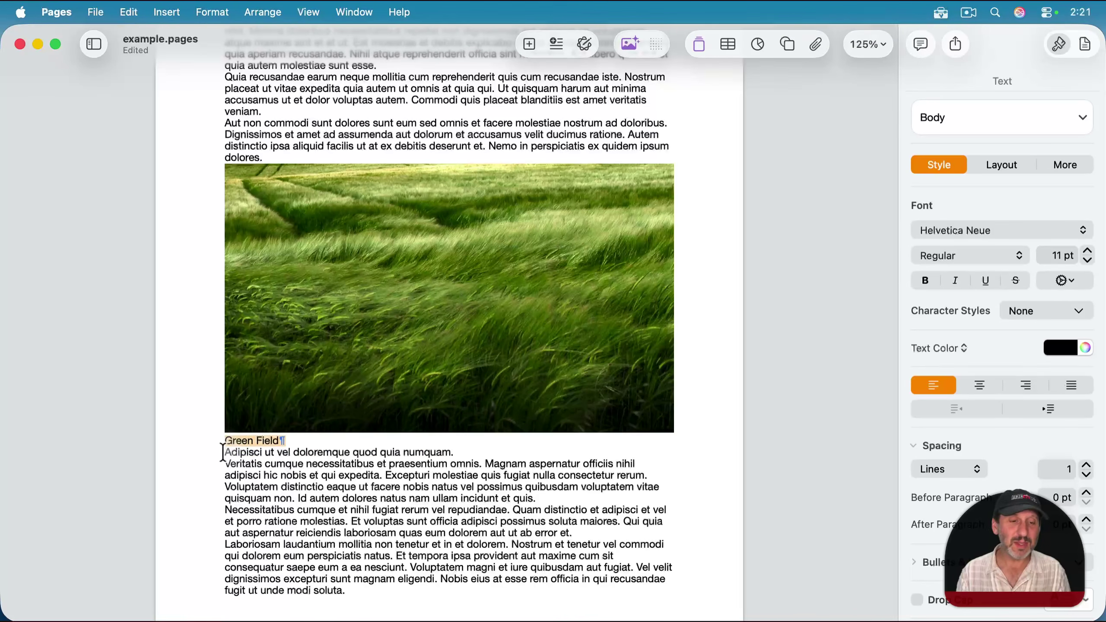
{"action": "left_click_drag", "start_coordinate": [225, 452], "coordinate": [447, 453]}
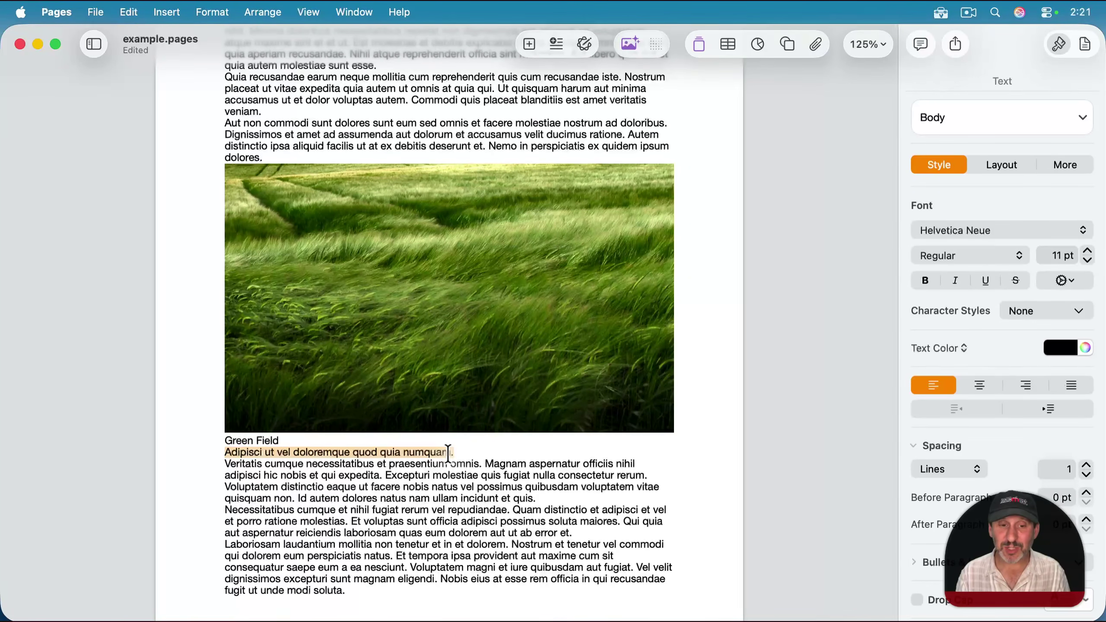
{"action": "left_click", "coordinate": [444, 453]}
Step: Add the built-in title and caption to the green field picture and select each of them
{"action": "left_click", "coordinate": [410, 299]}
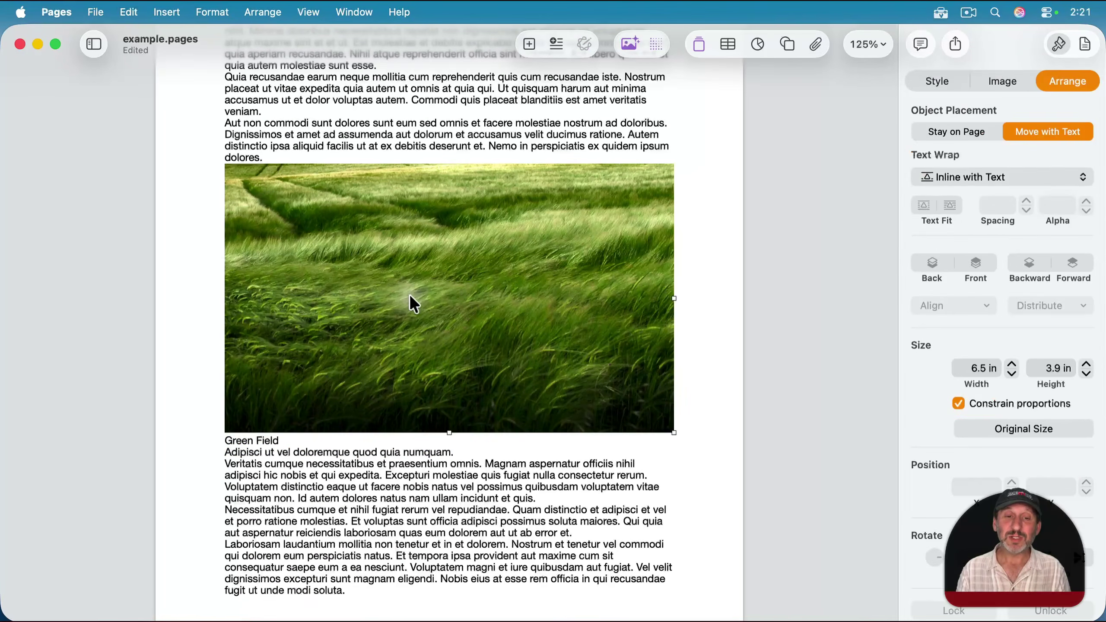
{"action": "left_click", "coordinate": [934, 81]}
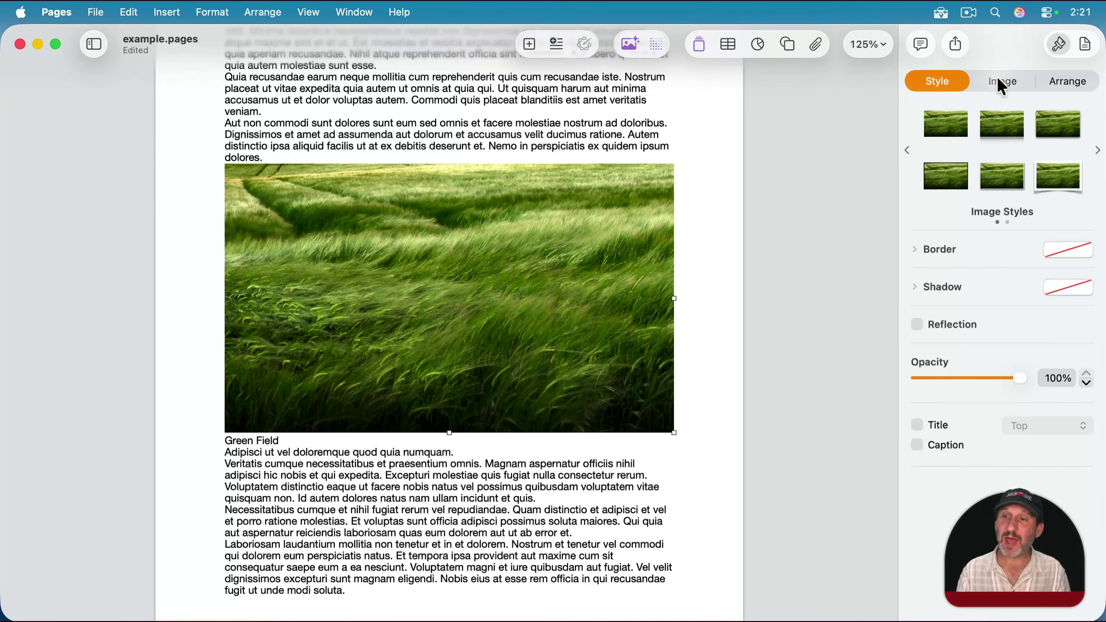
{"action": "left_click", "coordinate": [916, 423]}
{"action": "left_click", "coordinate": [915, 445]}
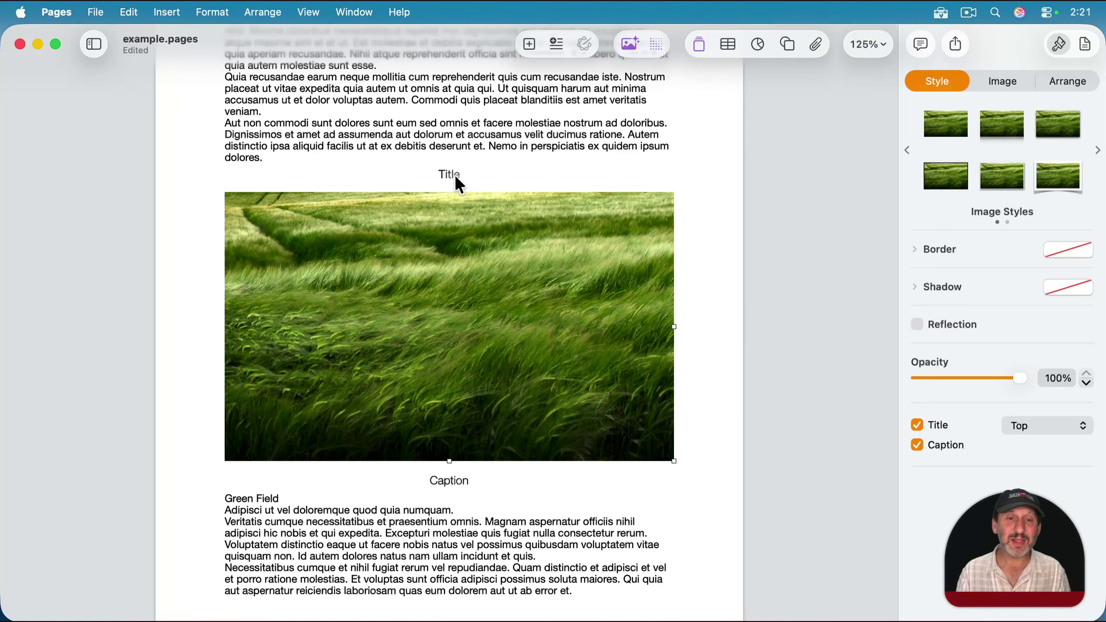
{"action": "left_click", "coordinate": [460, 186]}
{"action": "left_click", "coordinate": [449, 478]}
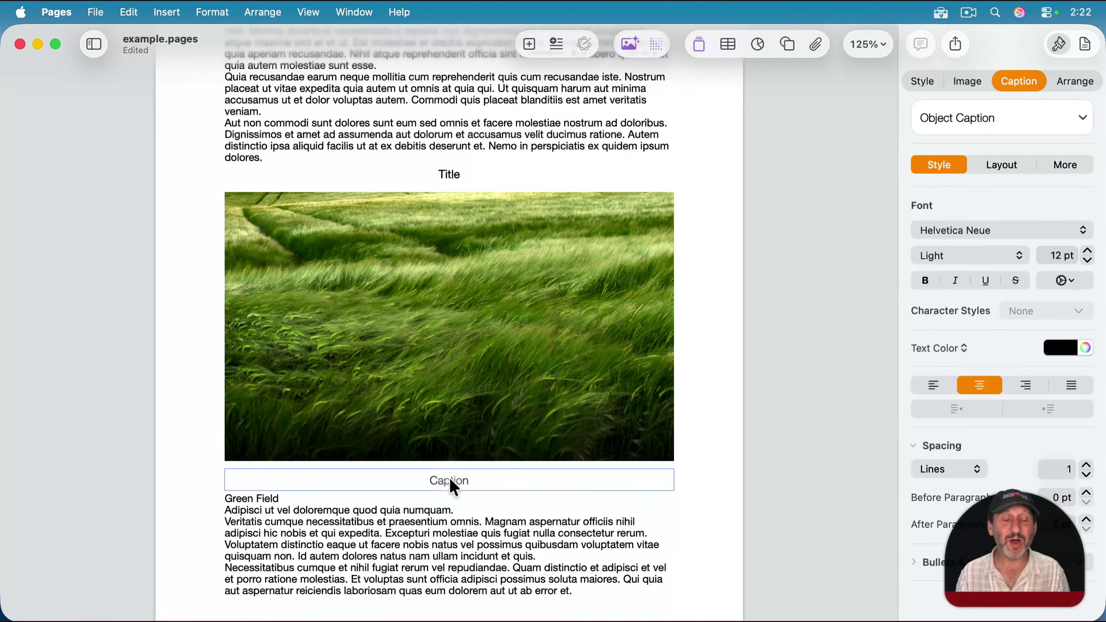
Step: Turn off the built-in title and caption of the green field picture
{"action": "left_click", "coordinate": [919, 81]}
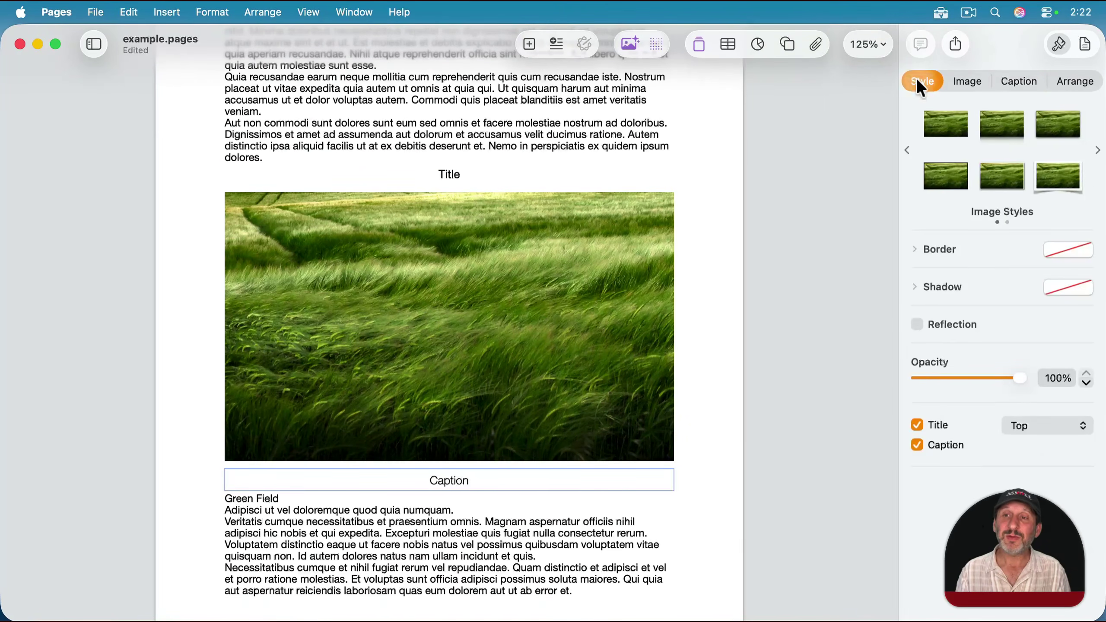
{"action": "left_click", "coordinate": [935, 426]}
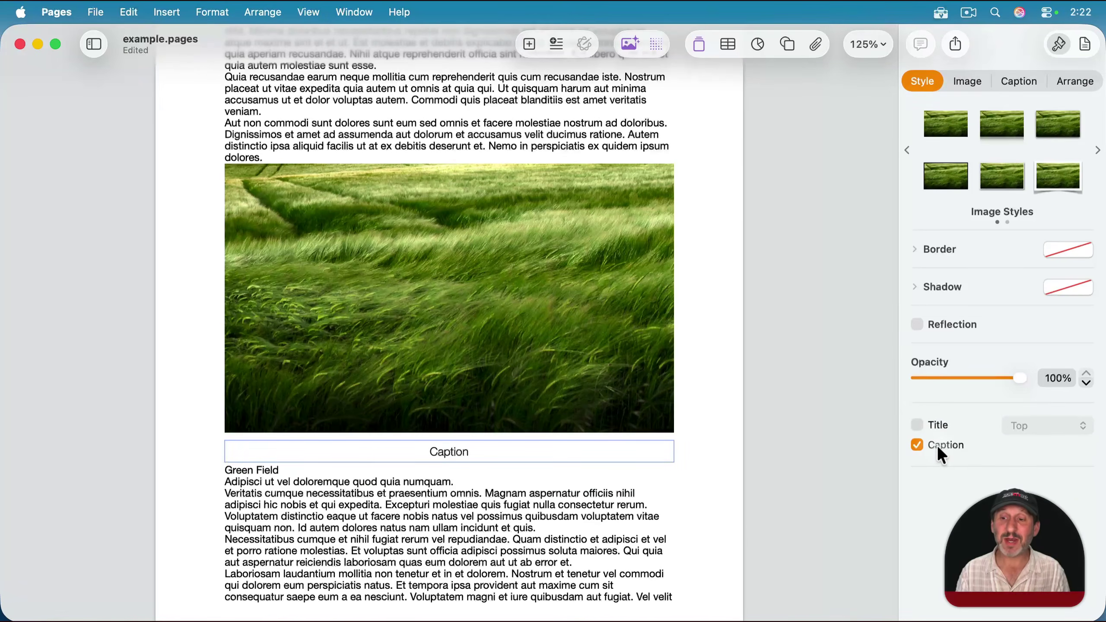
{"action": "left_click", "coordinate": [937, 447]}
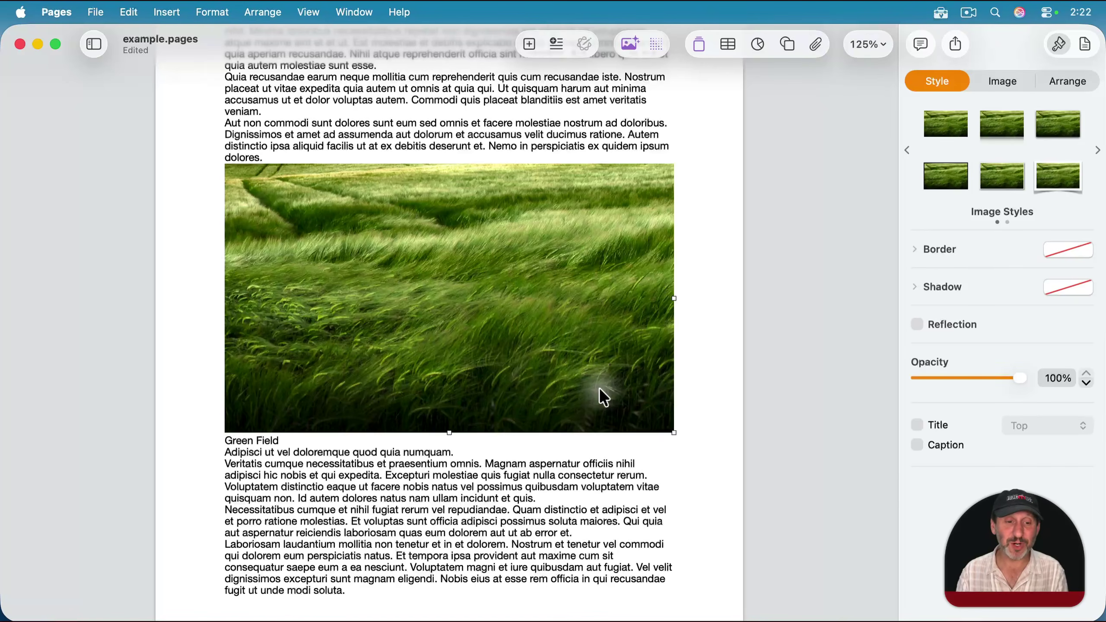
Step: Format the "Green Field" line under the picture as bold, italic and centered
{"action": "left_click", "coordinate": [295, 440]}
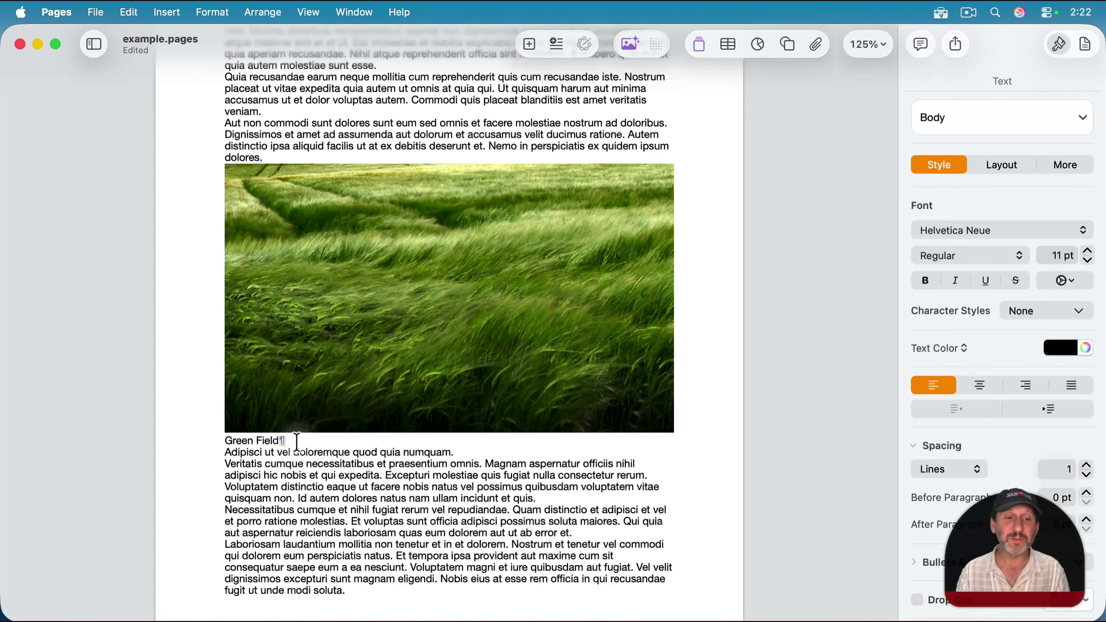
{"action": "double_click", "coordinate": [278, 441]}
{"action": "left_click", "coordinate": [244, 439], "text": "shift"}
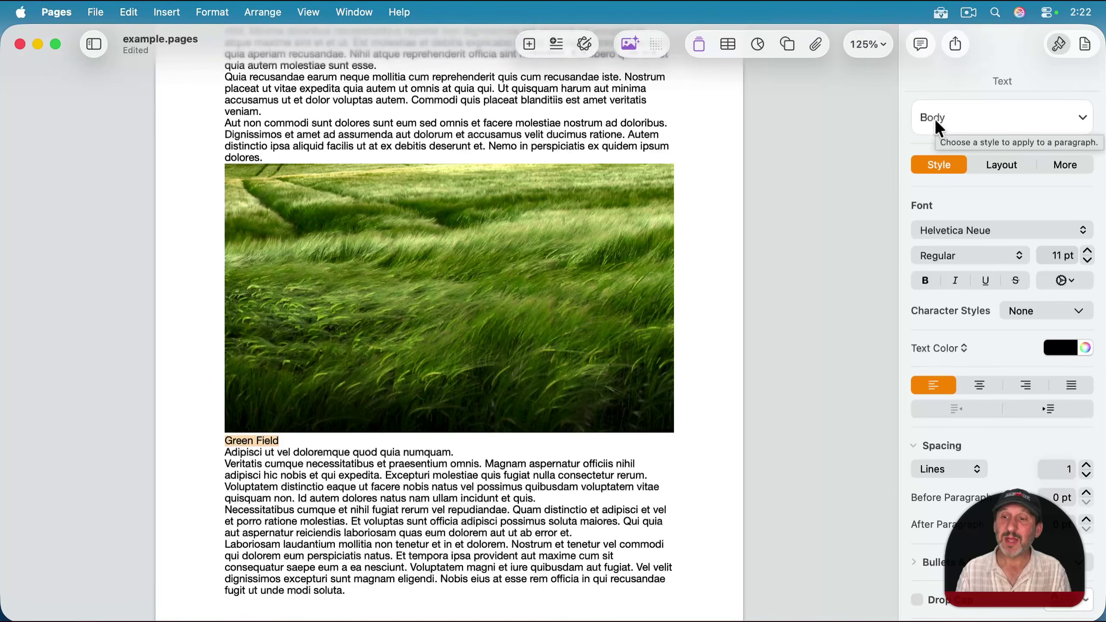
{"action": "left_click", "coordinate": [926, 281]}
{"action": "left_click", "coordinate": [951, 281]}
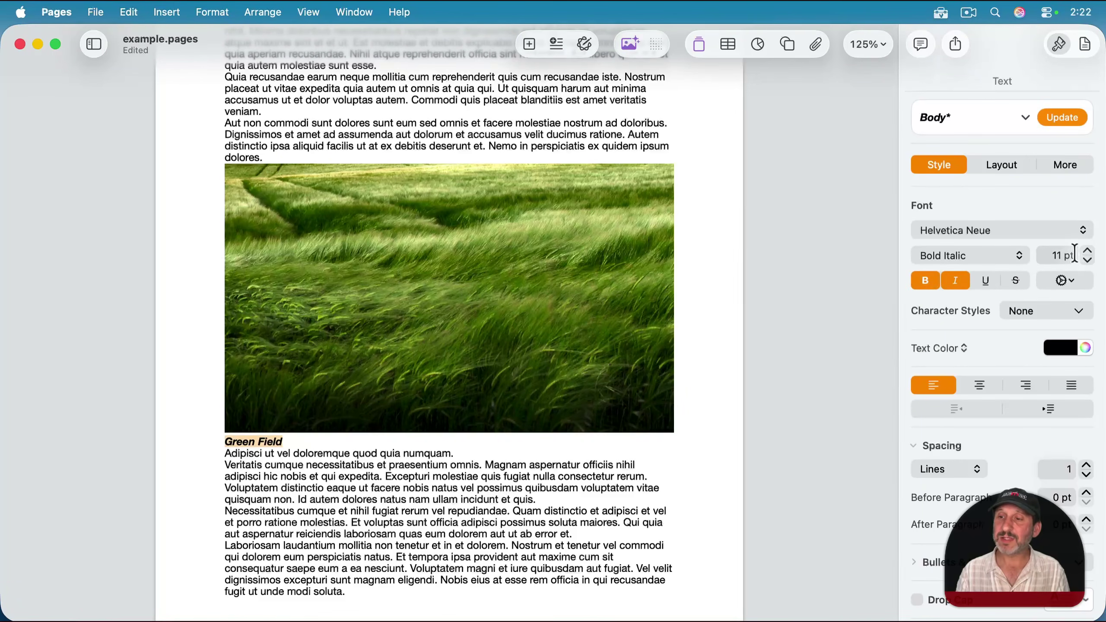
{"action": "left_click", "coordinate": [981, 382]}
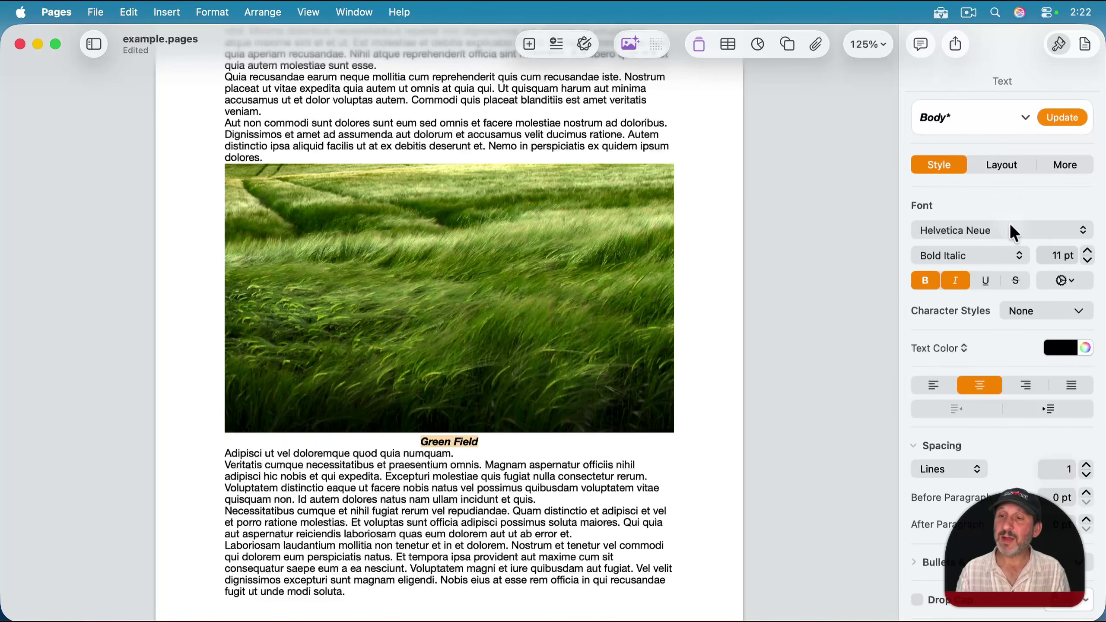
Step: Set the "Green Field" line to 12 pt and save its formatting as a new paragraph style named "Image Title"
{"action": "left_click", "coordinate": [1088, 252]}
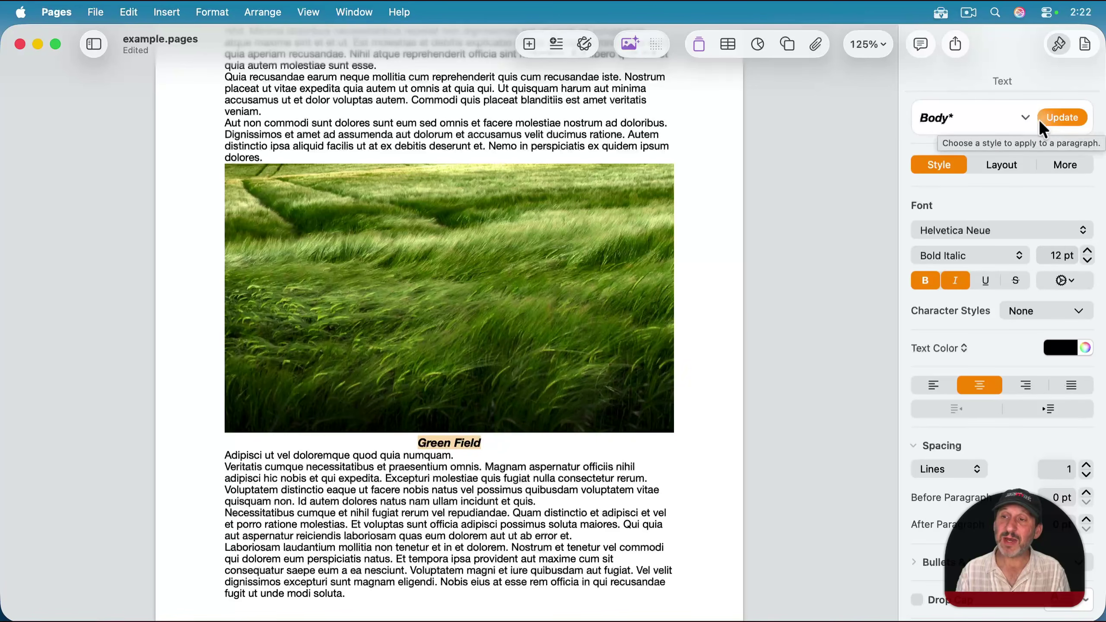
{"action": "left_click", "coordinate": [1026, 117]}
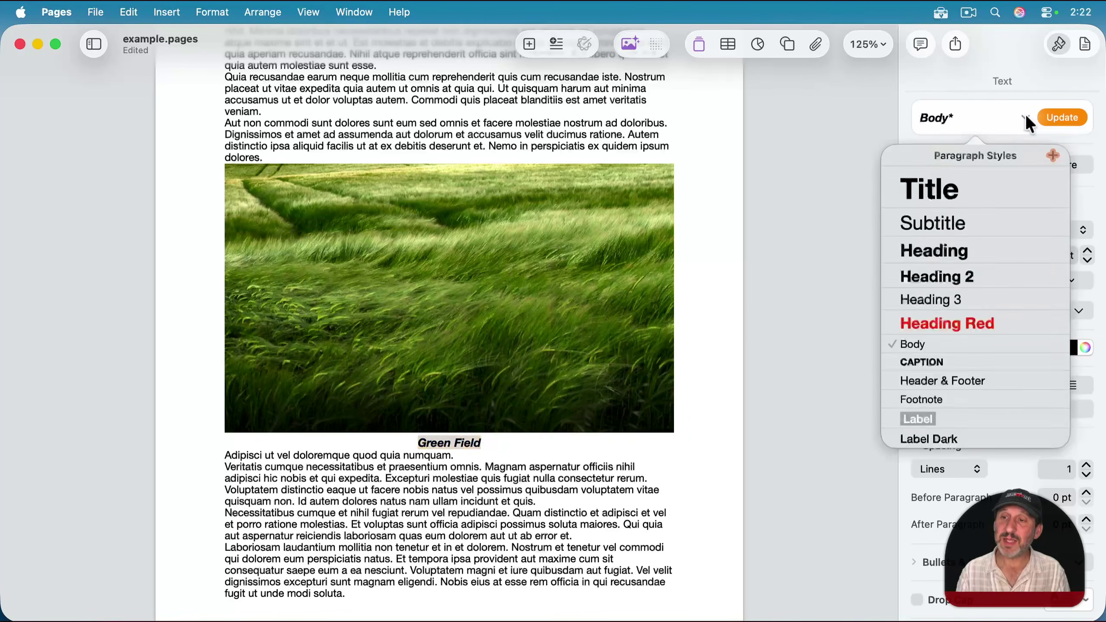
{"action": "left_click", "coordinate": [1053, 156]}
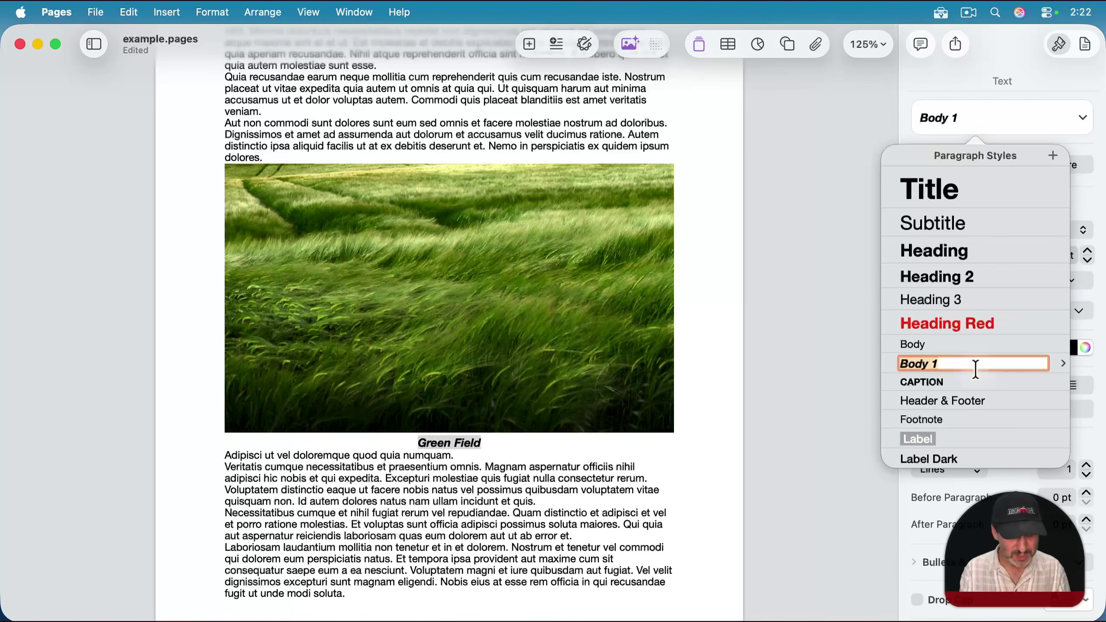
{"action": "type", "text": "Image Title"}
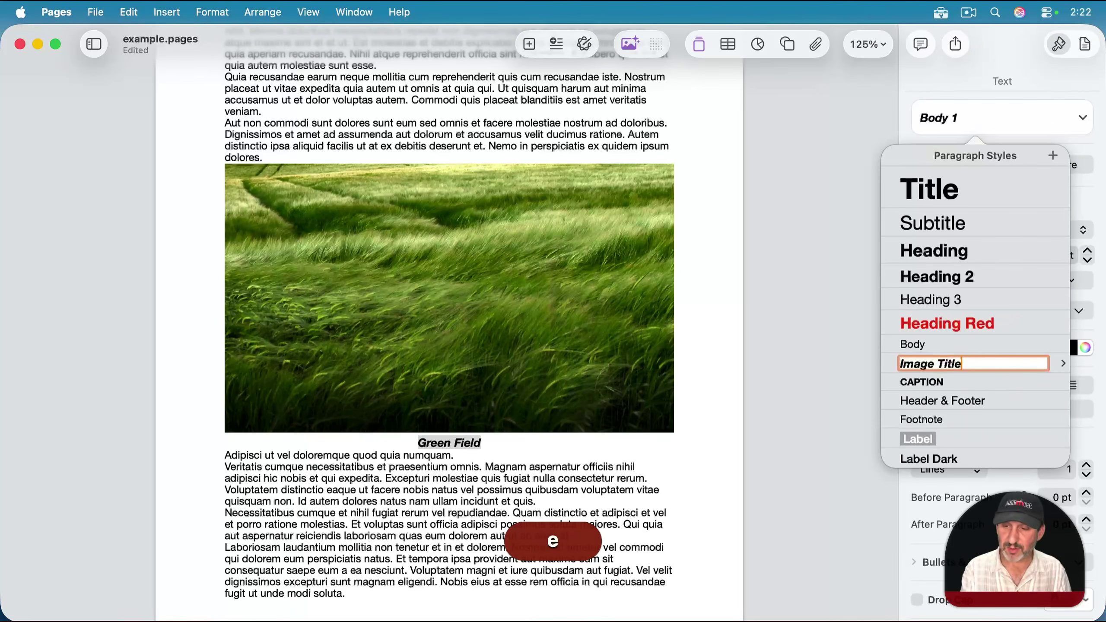
{"action": "key", "text": "Return"}
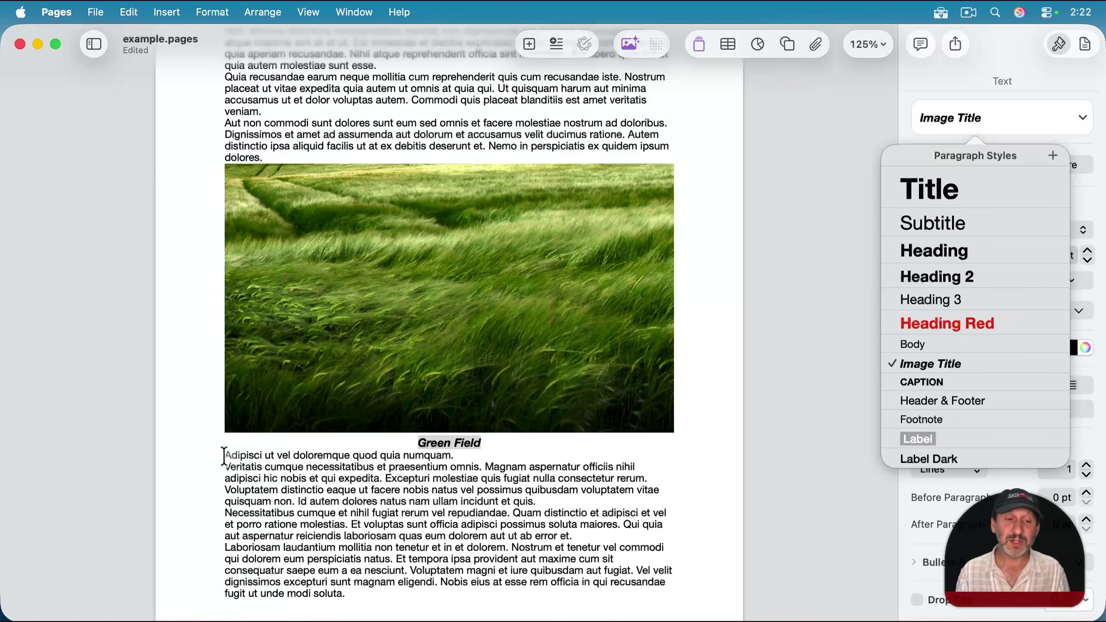
Step: Make the "Adipisci ut vel doloremque quod quia numquam." line below the image title centered and italic
{"action": "left_click_drag", "start_coordinate": [224, 457], "coordinate": [453, 455]}
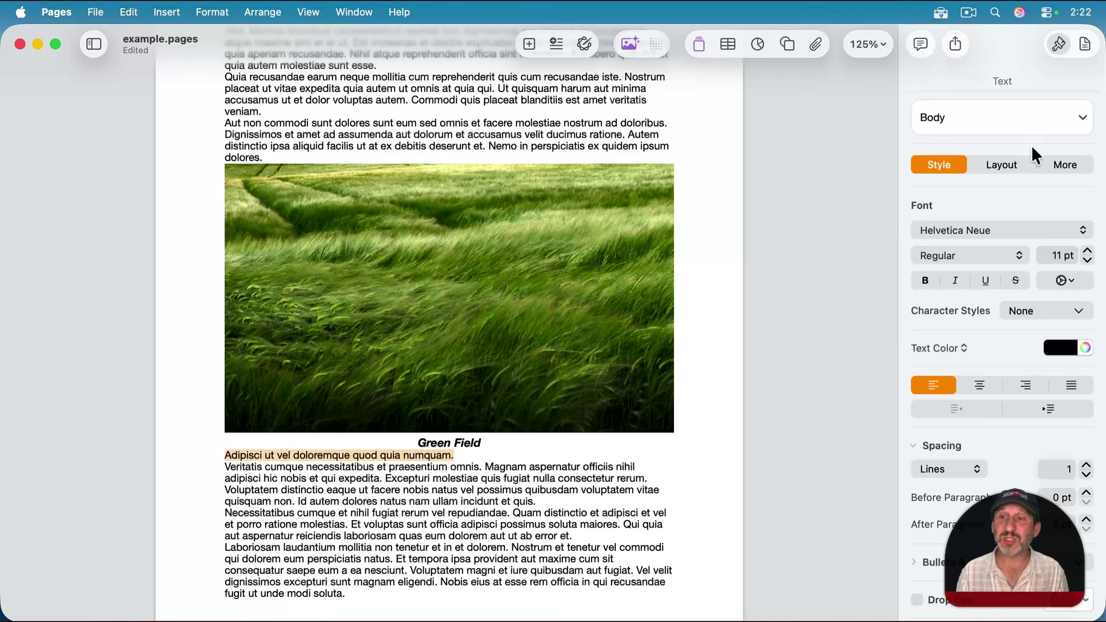
{"action": "left_click", "coordinate": [1006, 119]}
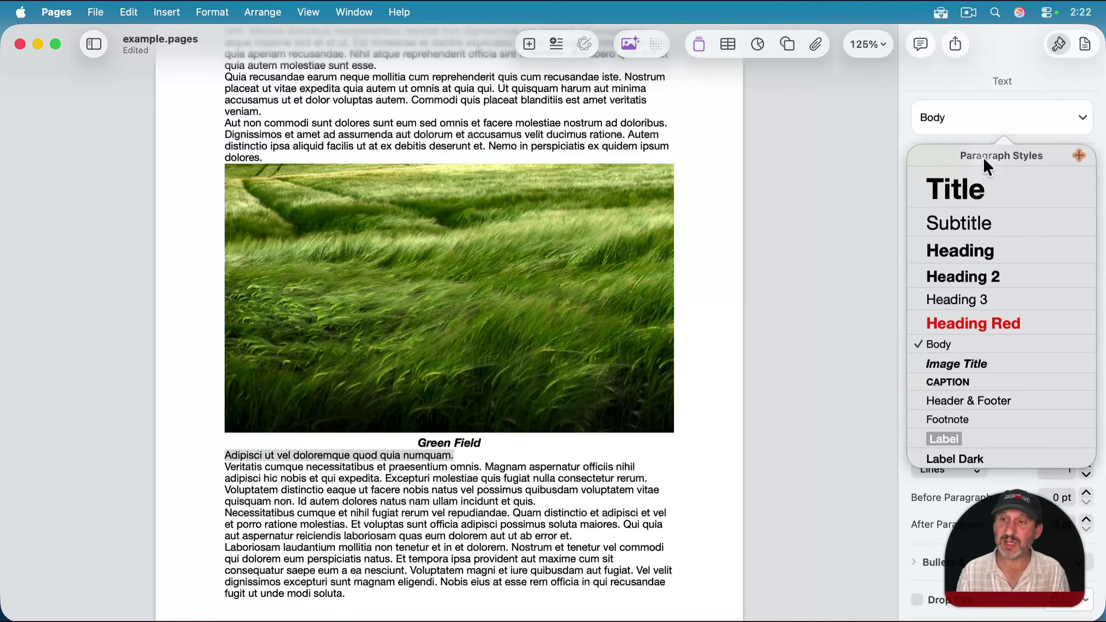
{"action": "left_click", "coordinate": [968, 83]}
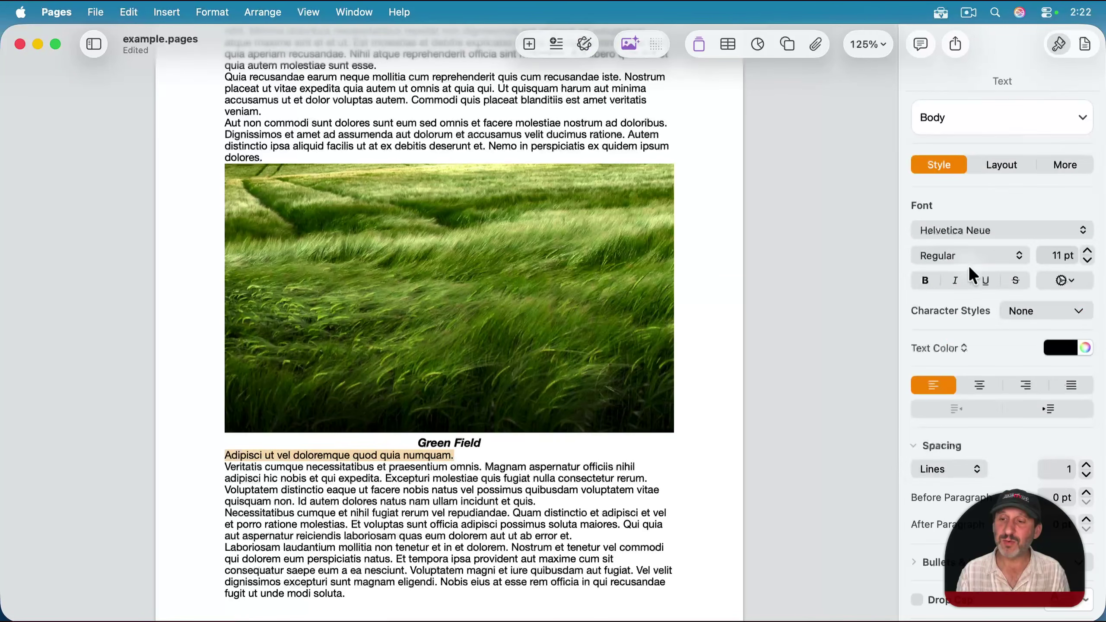
{"action": "left_click", "coordinate": [978, 384]}
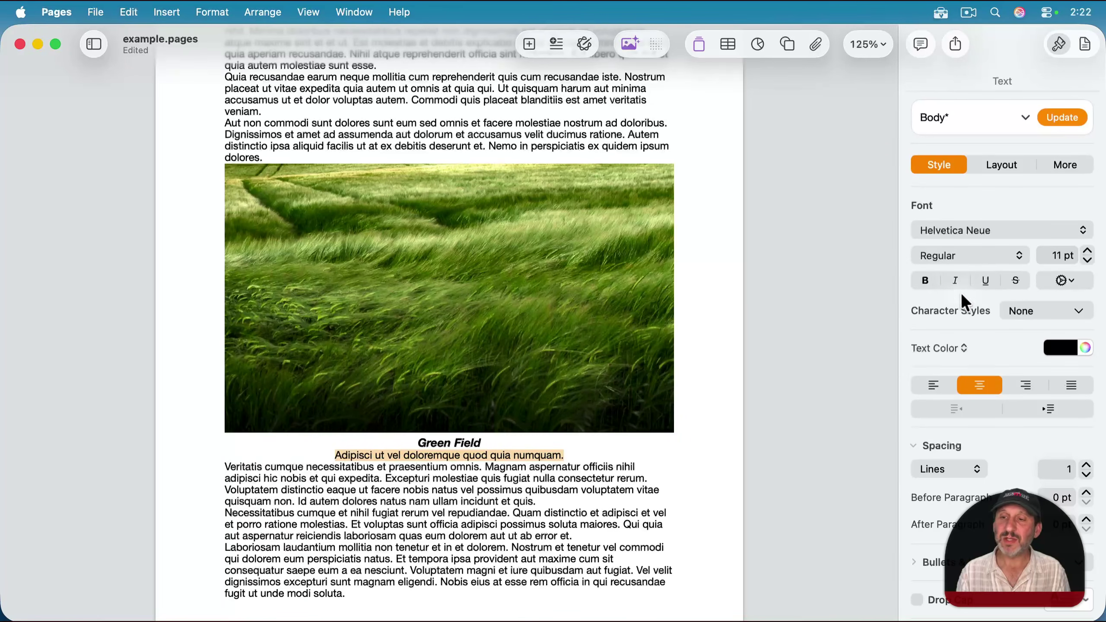
{"action": "left_click", "coordinate": [954, 280]}
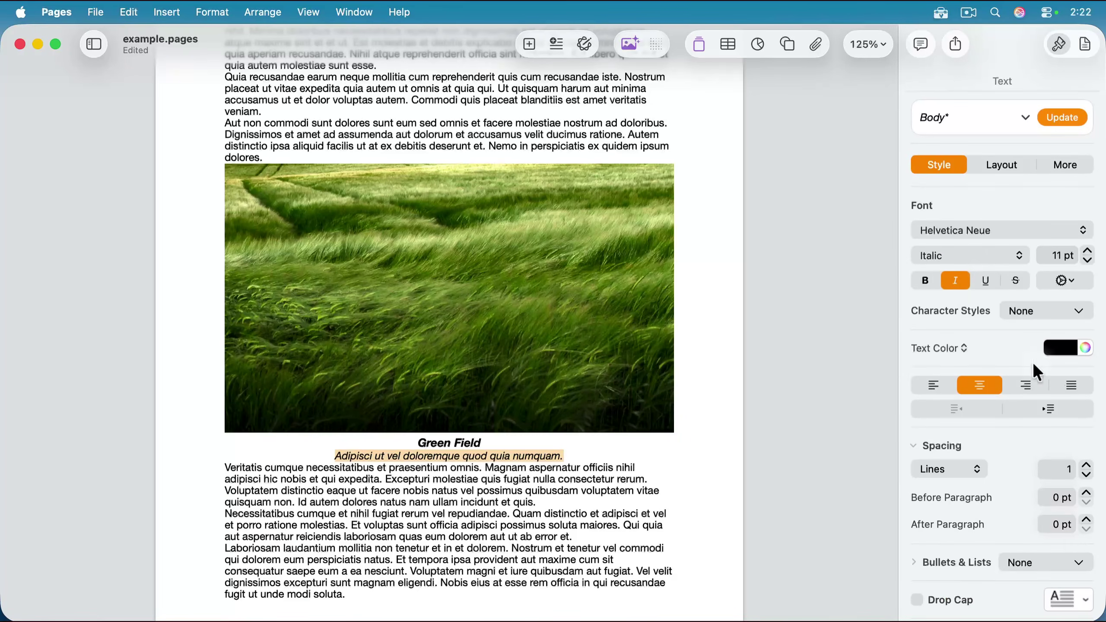
Step: Set the spacing after the italic caption paragraph to 8 pt
{"action": "left_click", "coordinate": [1087, 520]}
{"action": "left_click", "coordinate": [1087, 519]}
{"action": "left_click", "coordinate": [1087, 520]}
{"action": "left_click", "coordinate": [1087, 520]}
{"action": "left_click", "coordinate": [1088, 519]}
{"action": "left_click", "coordinate": [1088, 520]}
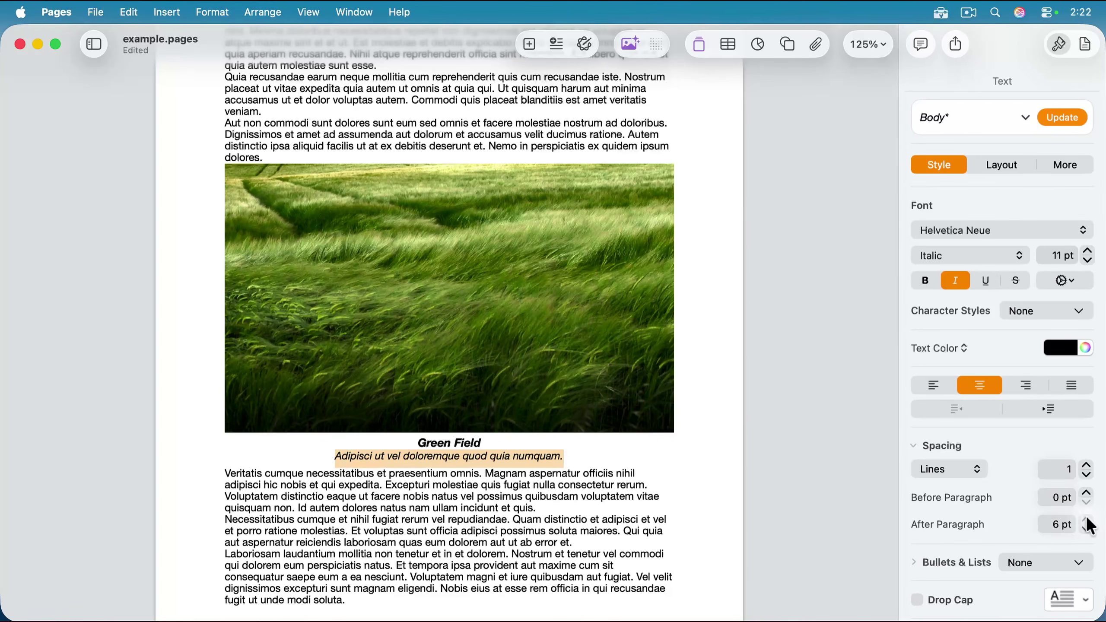
{"action": "left_click", "coordinate": [1087, 520]}
{"action": "left_click", "coordinate": [1087, 520]}
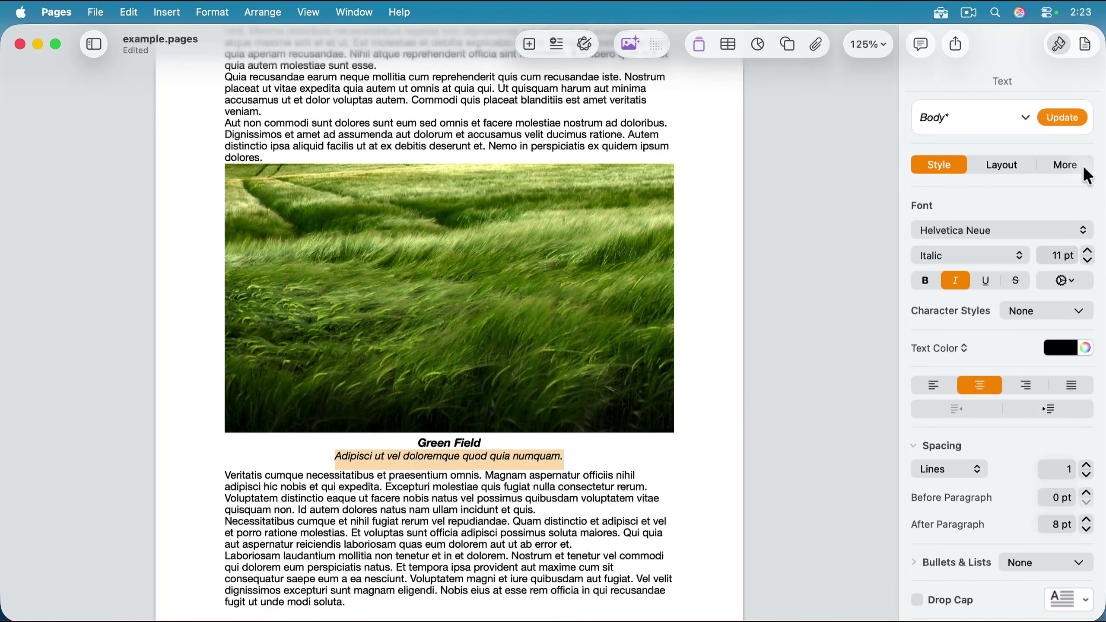
Step: Save the caption line's formatting as a new paragraph style named "Image Caption"
{"action": "left_click", "coordinate": [1024, 116]}
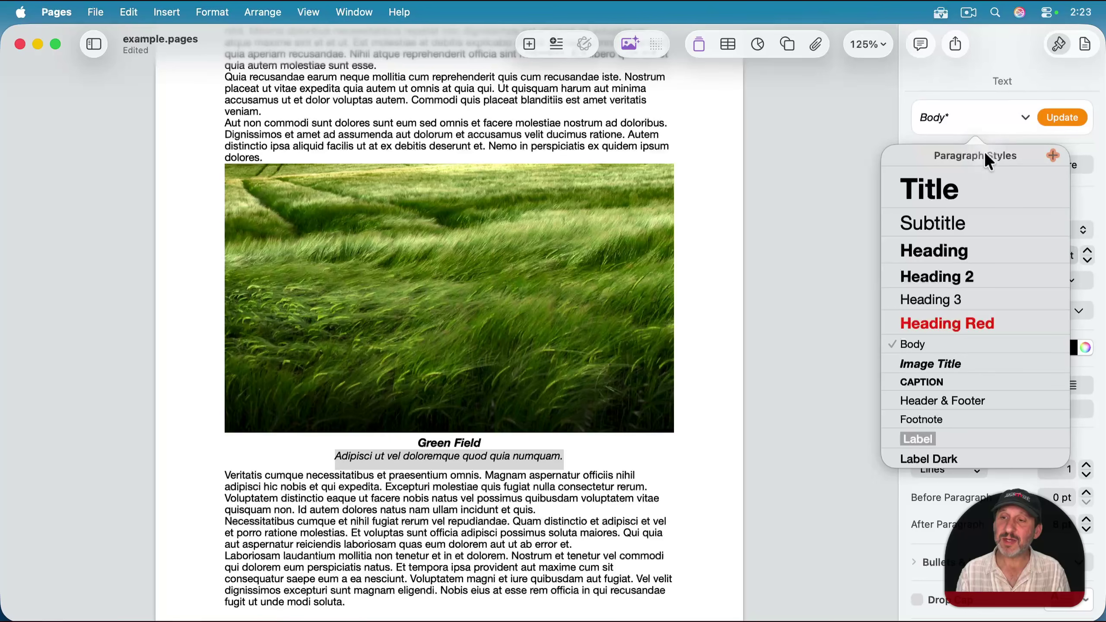
{"action": "left_click", "coordinate": [1053, 156]}
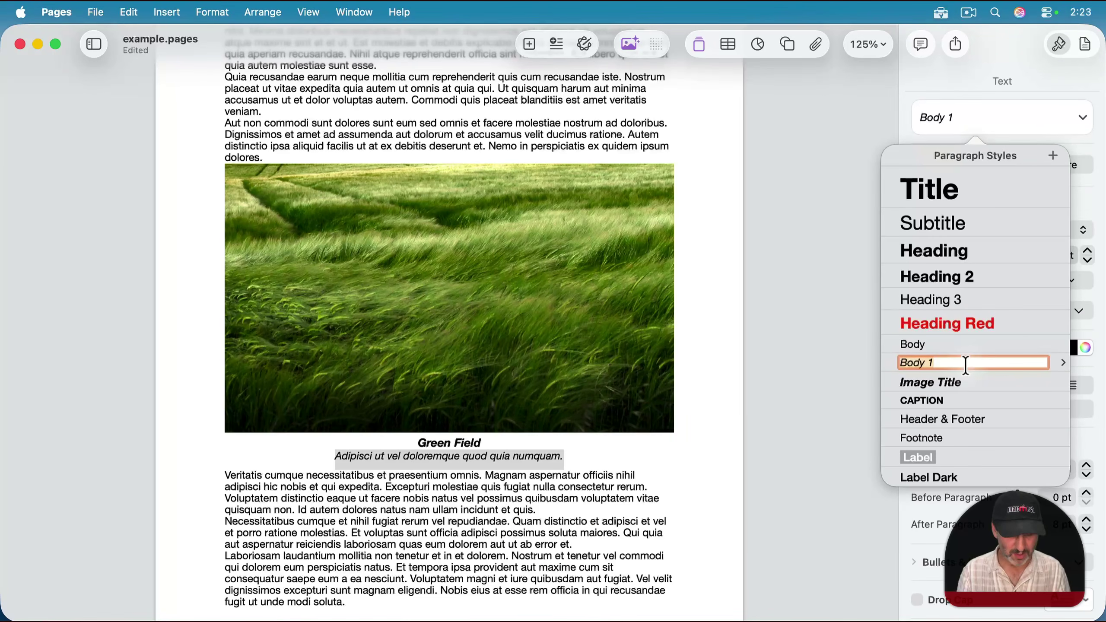
{"action": "type", "text": "Image C"}
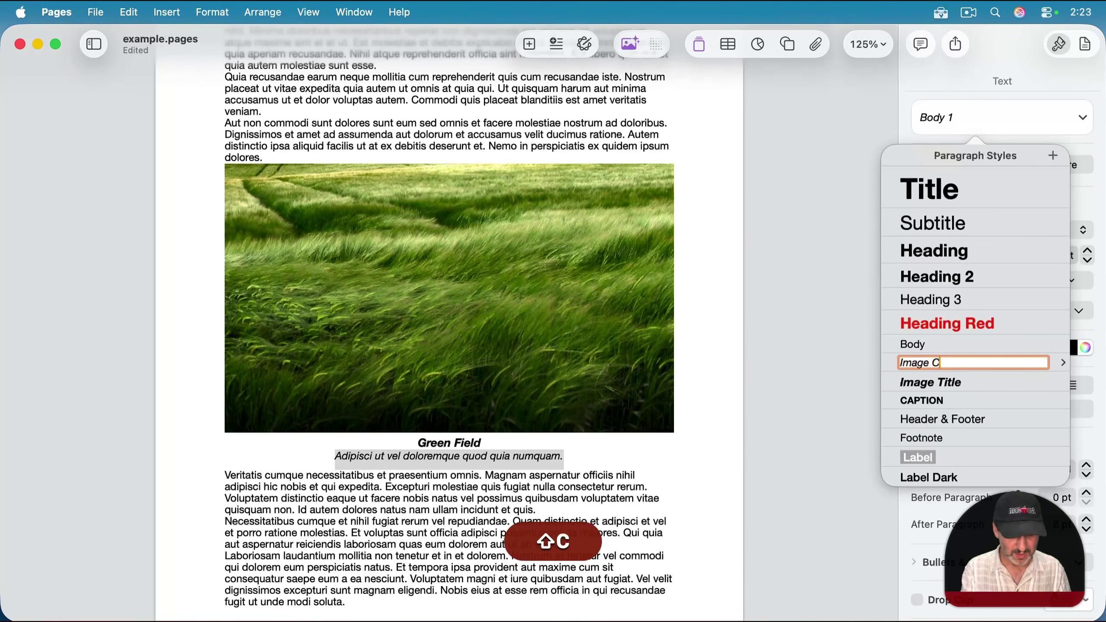
{"action": "type", "text": "aption"}
{"action": "key", "text": "Return"}
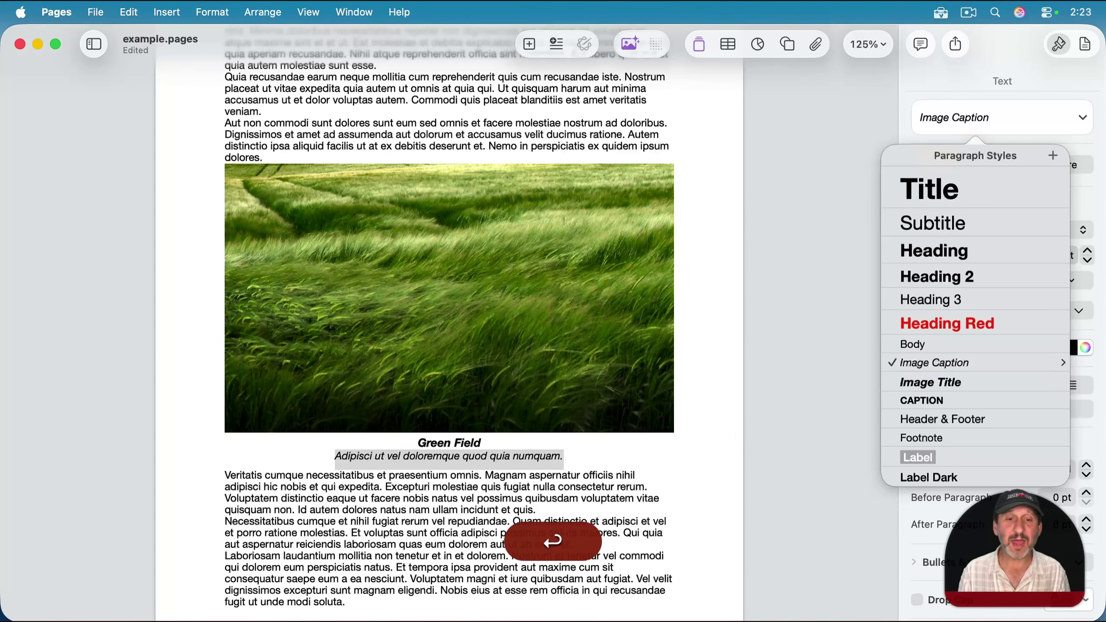
Step: Set the spacing before the paragraph holding the green field picture to 8 pt
{"action": "left_click", "coordinate": [373, 302]}
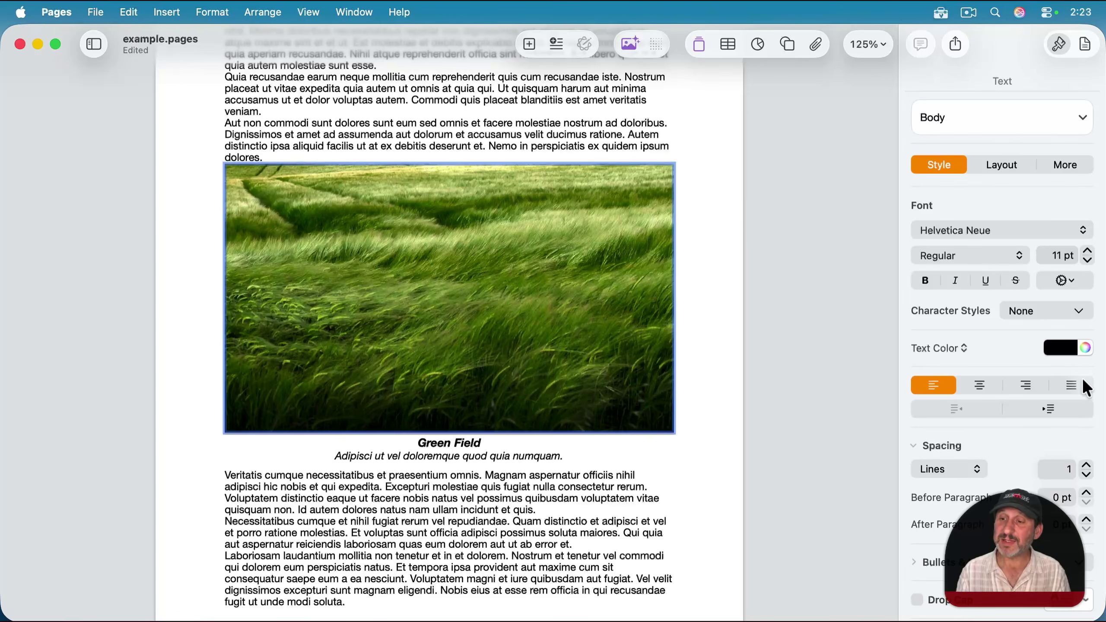
{"action": "left_click", "coordinate": [1087, 495]}
{"action": "left_click", "coordinate": [1088, 495]}
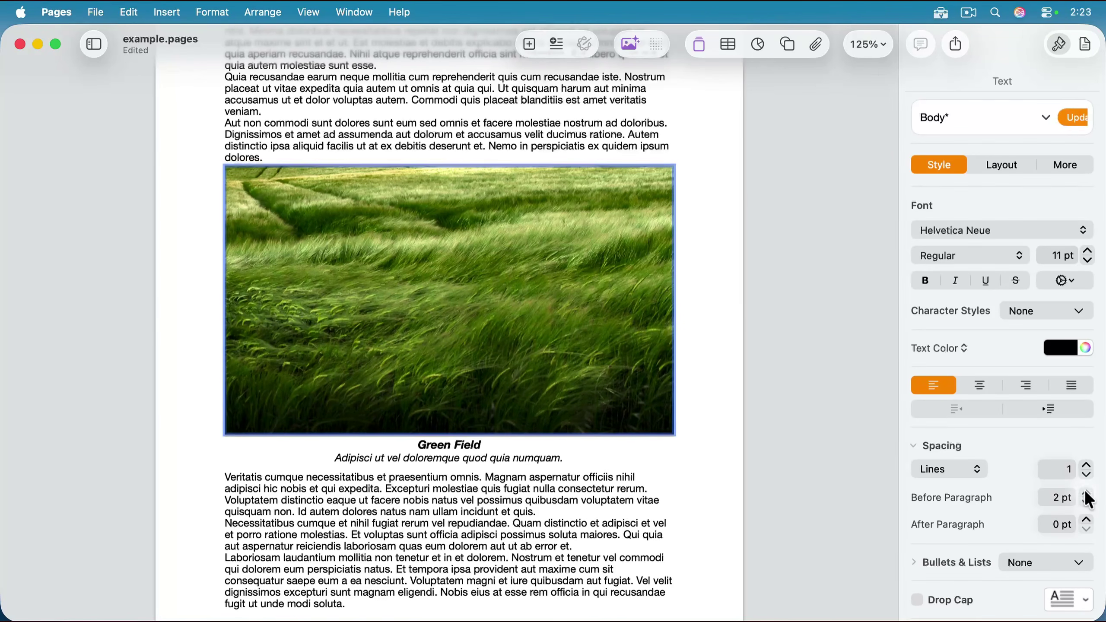
{"action": "left_click", "coordinate": [1087, 495]}
{"action": "left_click", "coordinate": [1087, 495]}
{"action": "left_click", "coordinate": [1087, 495]}
{"action": "left_click", "coordinate": [1087, 494]}
{"action": "left_click", "coordinate": [1088, 494]}
{"action": "left_click", "coordinate": [1087, 494]}
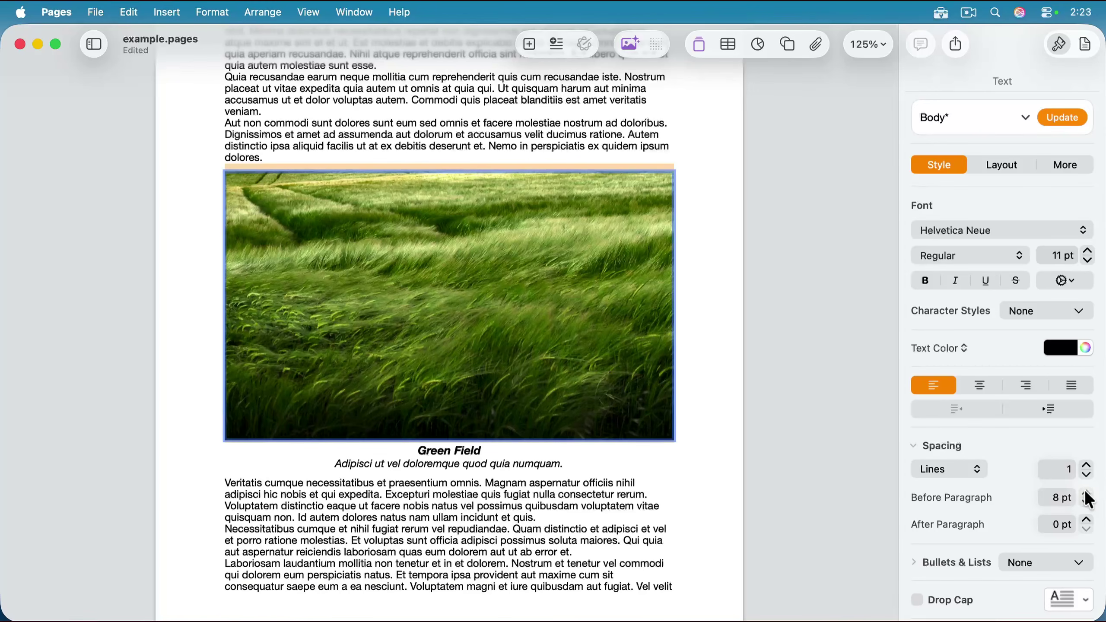
Step: Set the spacing after the green field picture's paragraph to 4 pt
{"action": "left_click", "coordinate": [1087, 521]}
{"action": "left_click", "coordinate": [1087, 521]}
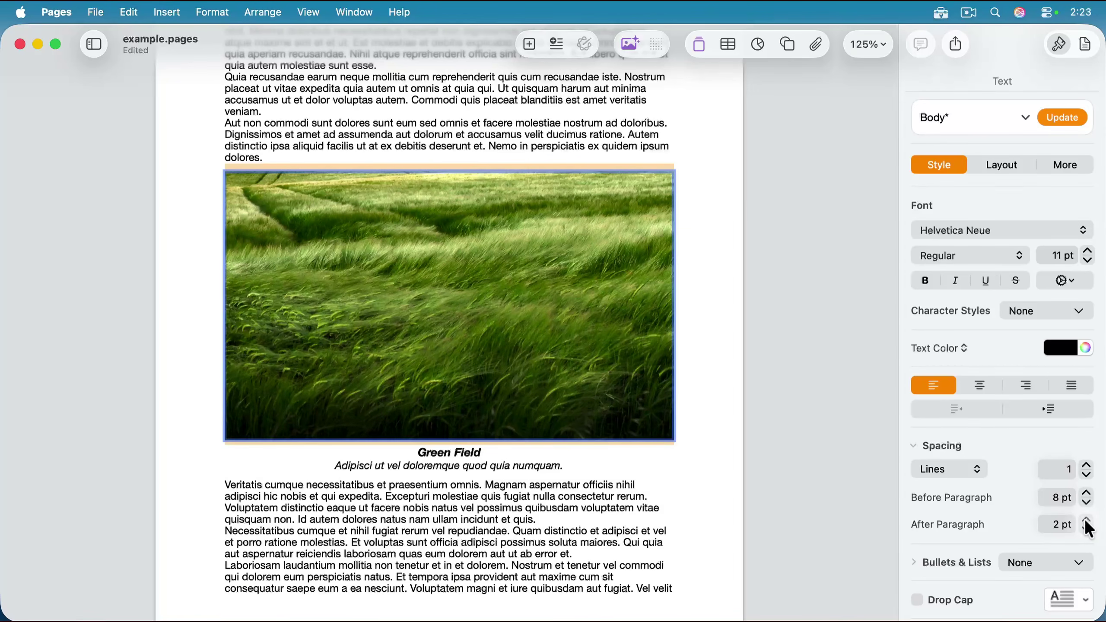
{"action": "left_click", "coordinate": [1088, 520]}
{"action": "left_click", "coordinate": [1087, 521]}
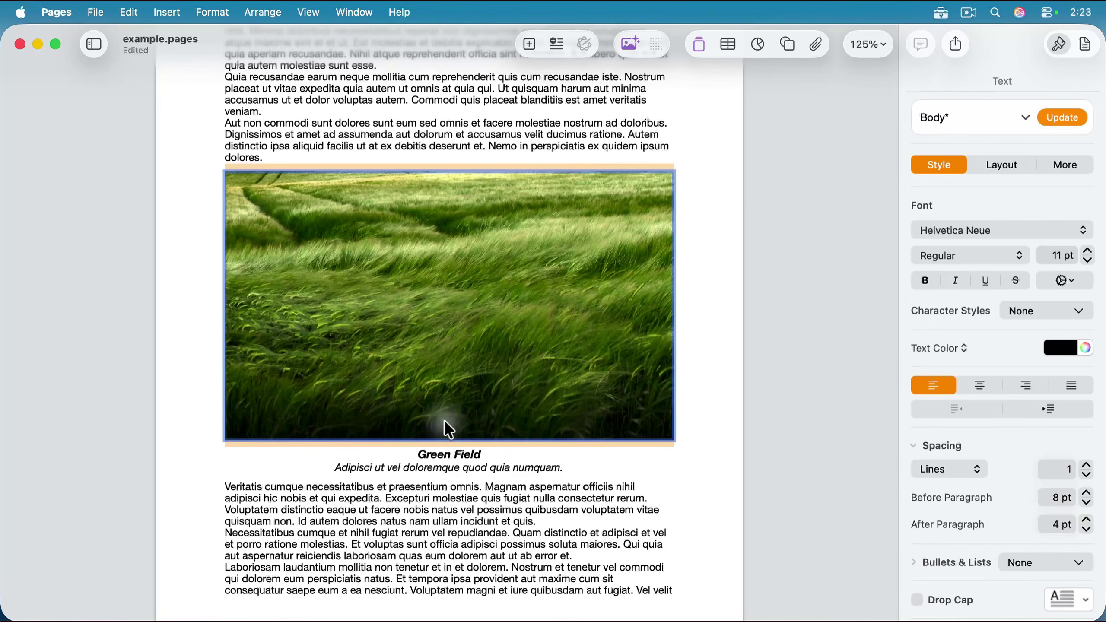
Step: Save the picture paragraph's formatting as a new paragraph style named "Image" and deselect everything
{"action": "left_click", "coordinate": [1026, 118]}
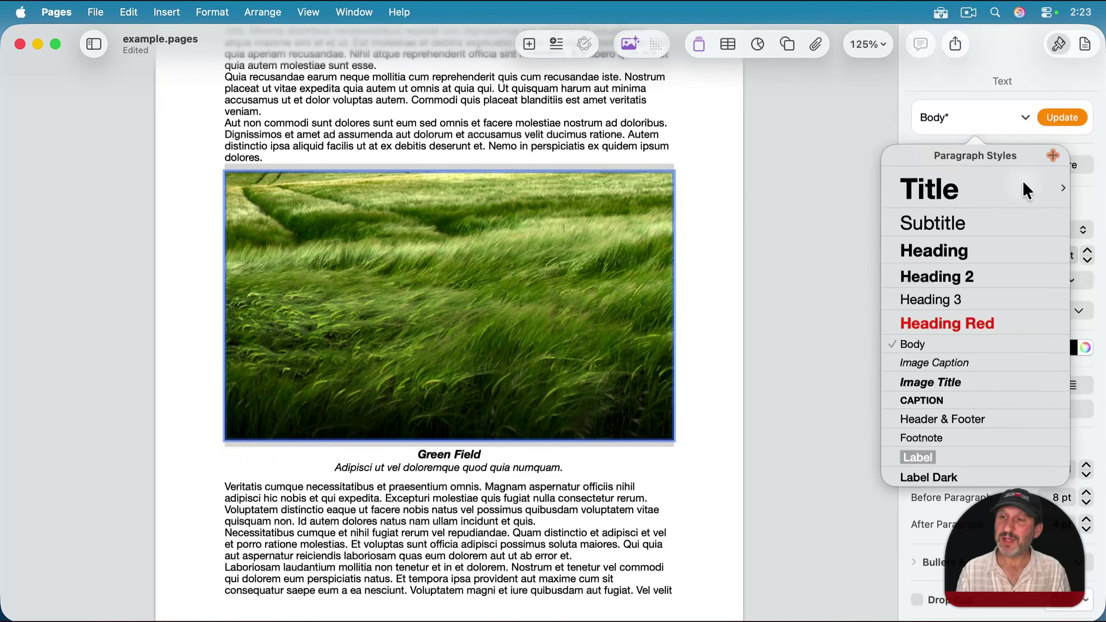
{"action": "left_click", "coordinate": [1054, 153]}
{"action": "type", "text": "Imag"}
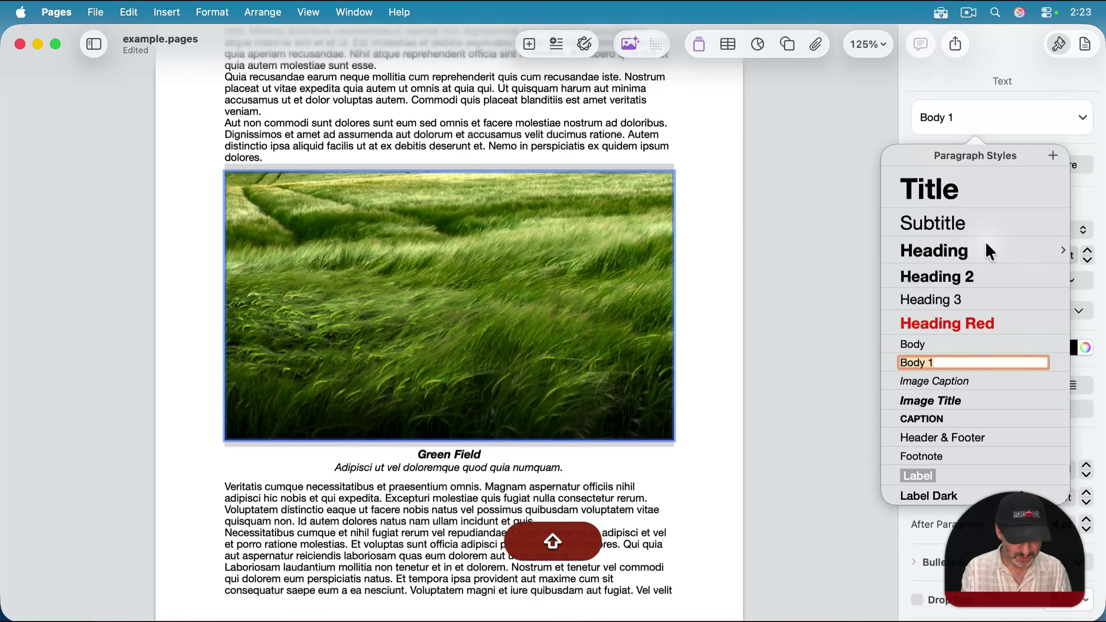
{"action": "type", "text": "e"}
{"action": "key", "text": "Return"}
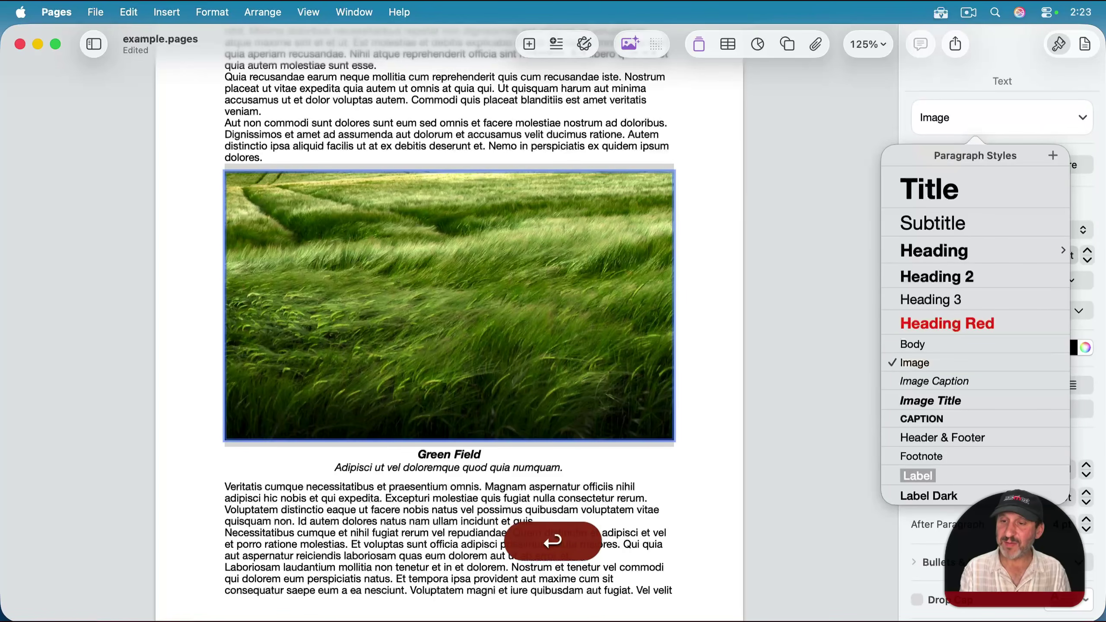
{"action": "left_click", "coordinate": [936, 82]}
{"action": "left_click", "coordinate": [710, 292]}
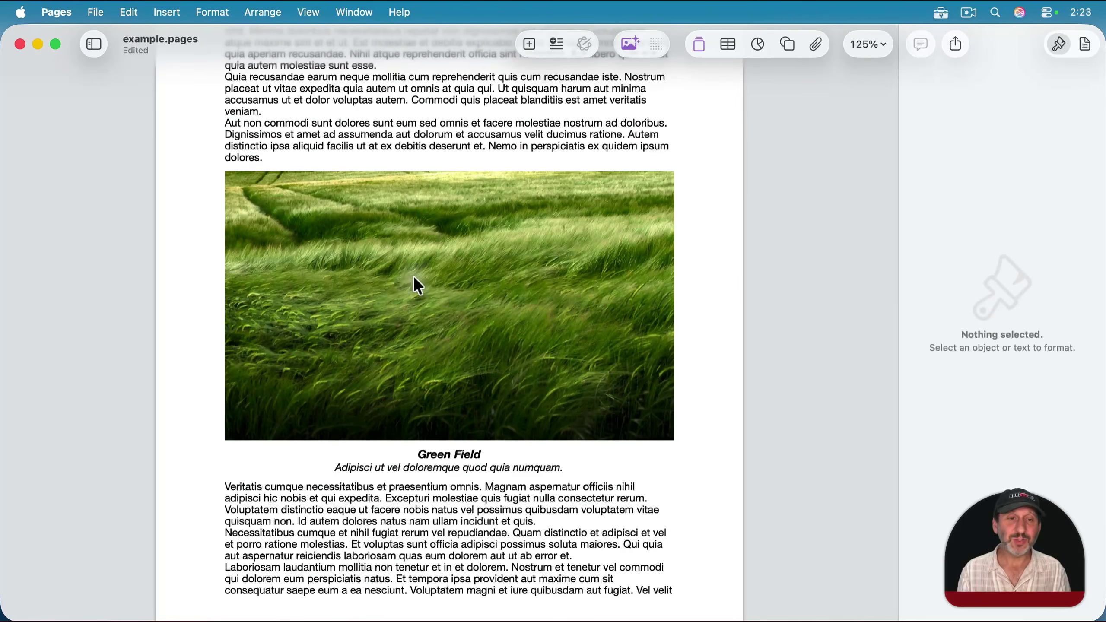
Step: Apply the light-bordered shadow image style to the green field picture, set its border to 3 pt, and show the additional image styles
{"action": "left_click", "coordinate": [359, 270]}
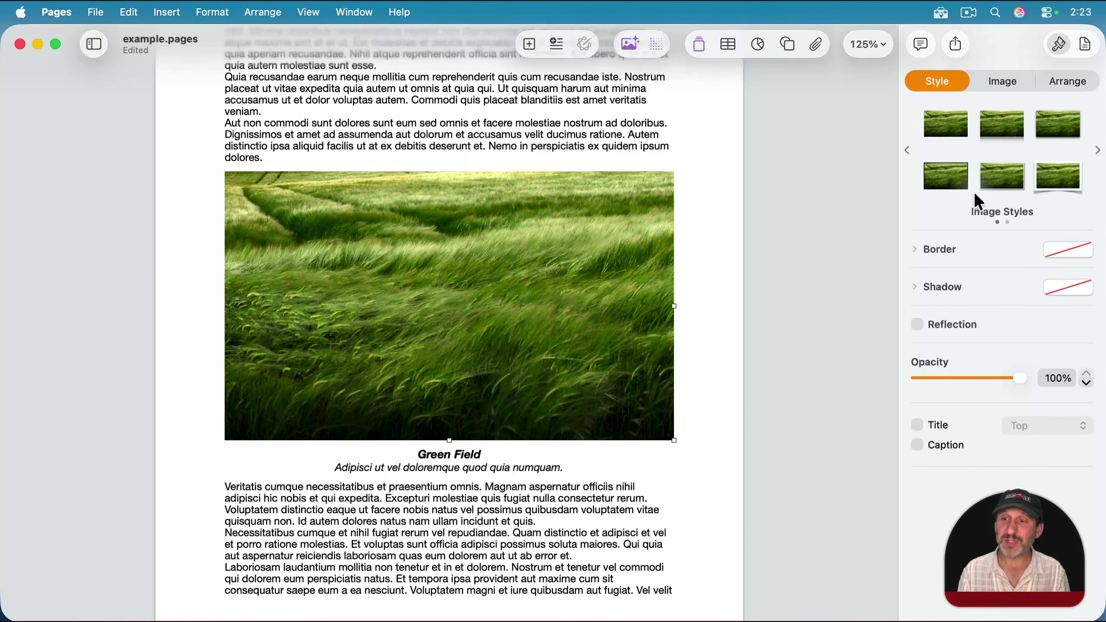
{"action": "left_click", "coordinate": [998, 179]}
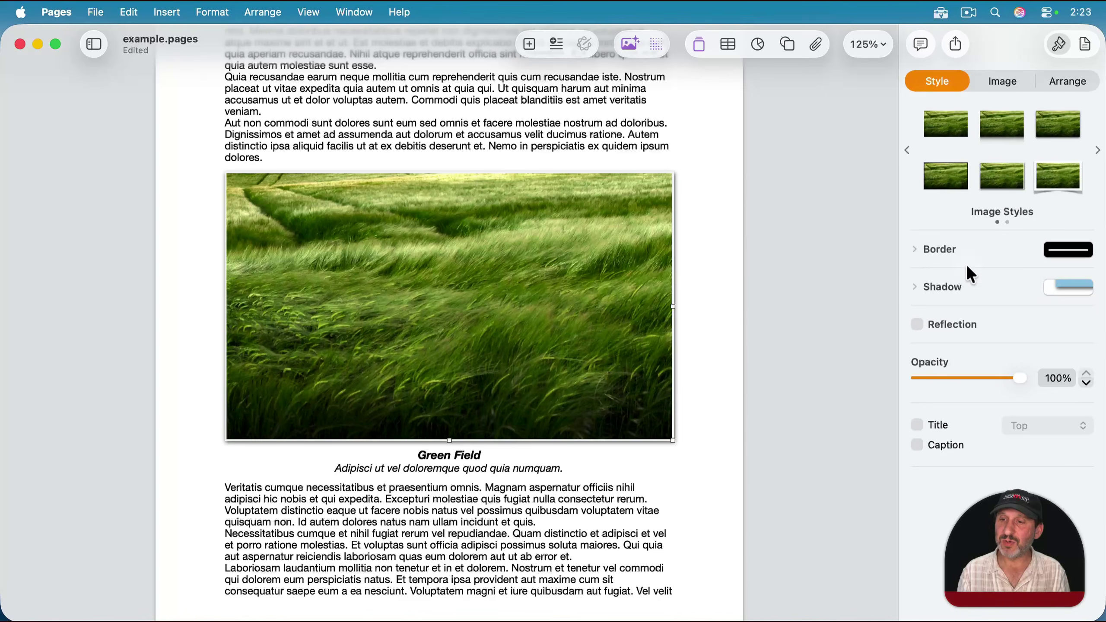
{"action": "left_click", "coordinate": [918, 251]}
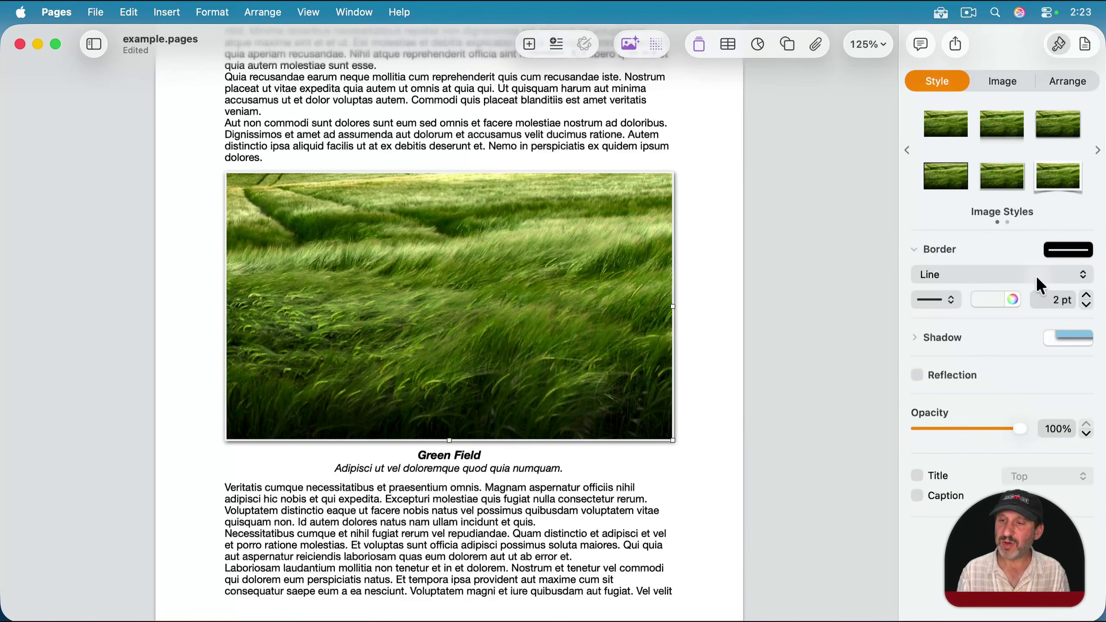
{"action": "left_click", "coordinate": [1087, 295]}
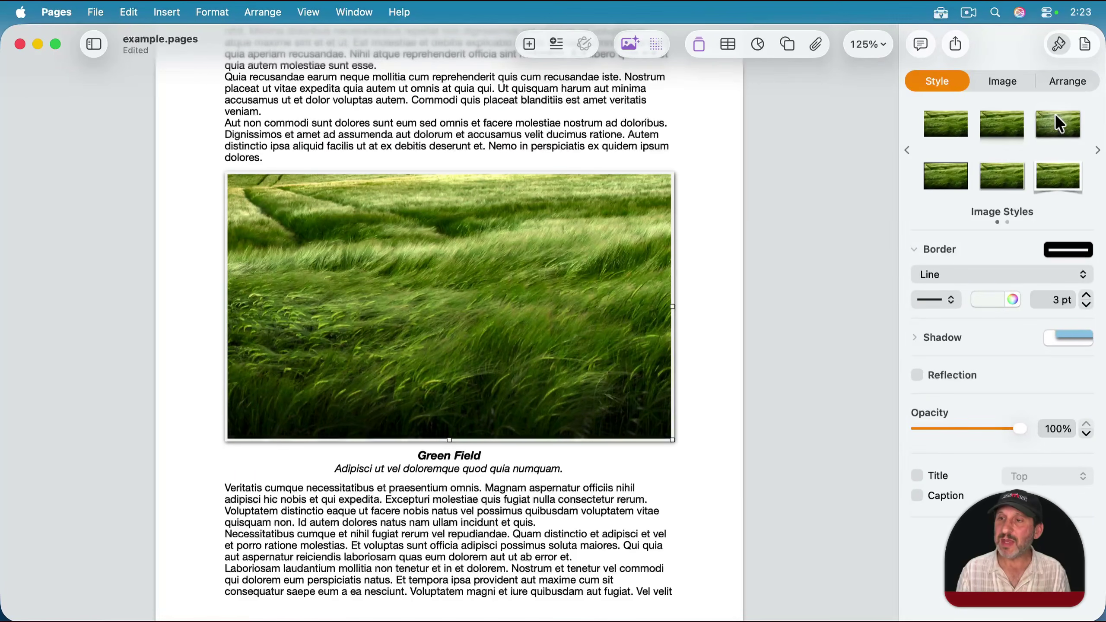
{"action": "left_click", "coordinate": [1097, 151]}
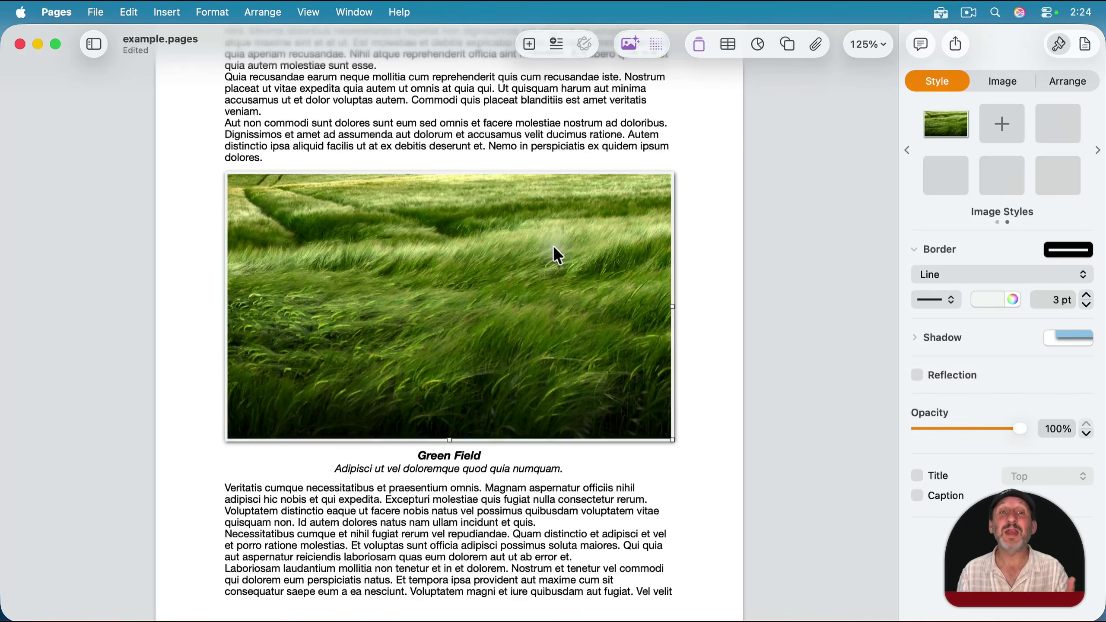
{"action": "left_click", "coordinate": [695, 336]}
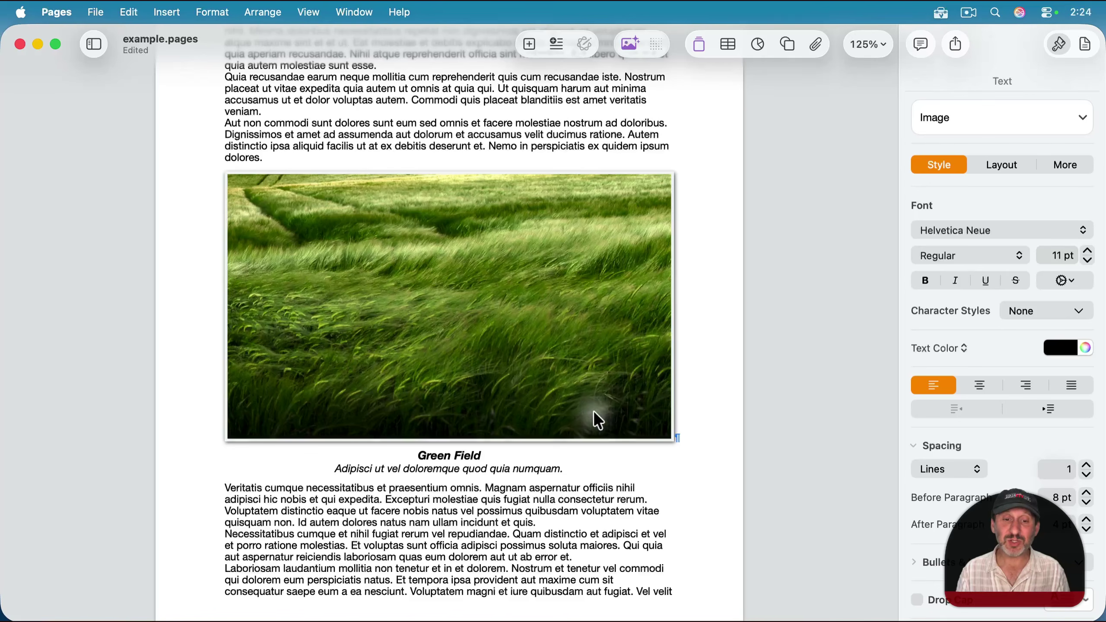
Step: Apply the custom bordered shadow image style to the highway picture in Chapter 2
{"action": "scroll", "coordinate": [536, 425], "scroll_direction": "down", "scroll_amount": 15}
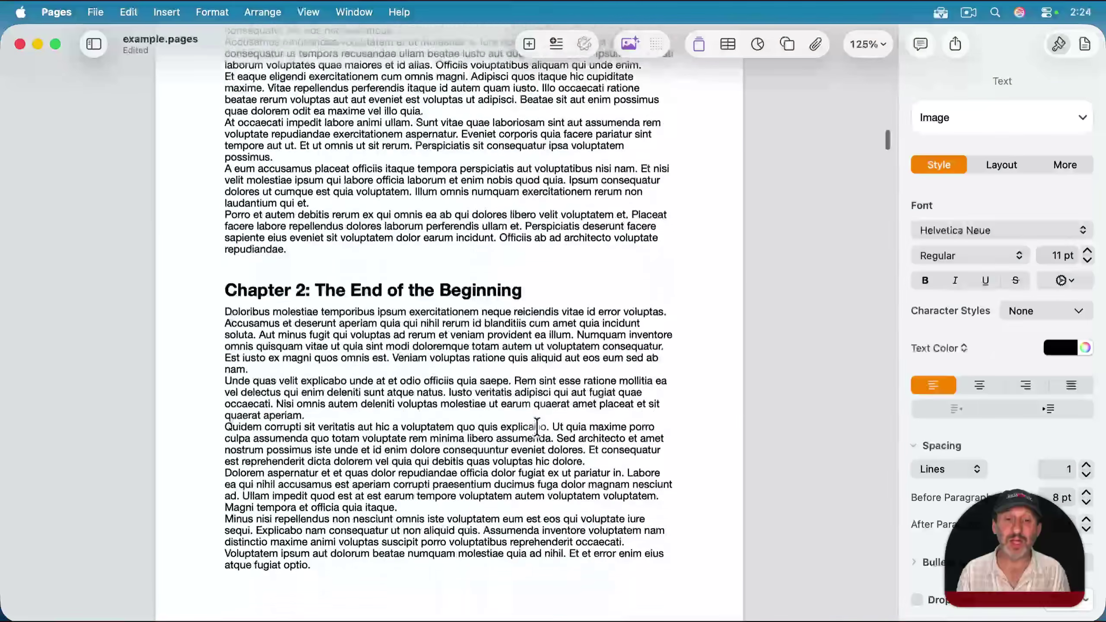
{"action": "scroll", "coordinate": [537, 425], "scroll_direction": "down", "scroll_amount": 15}
{"action": "scroll", "coordinate": [537, 425], "scroll_direction": "up", "scroll_amount": 3}
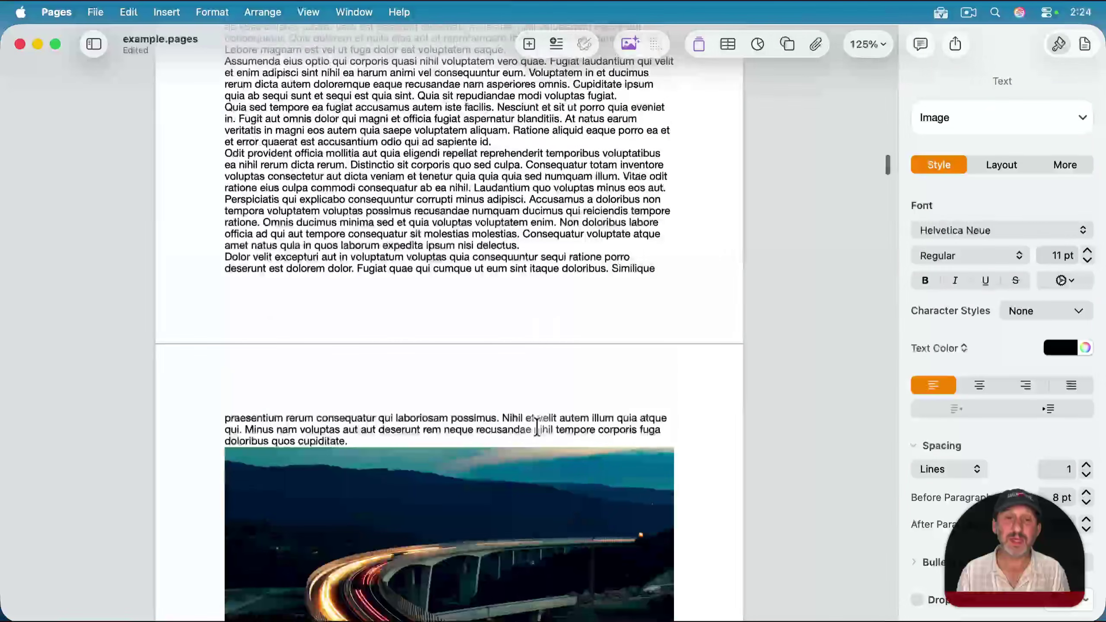
{"action": "scroll", "coordinate": [536, 425], "scroll_direction": "down", "scroll_amount": 8}
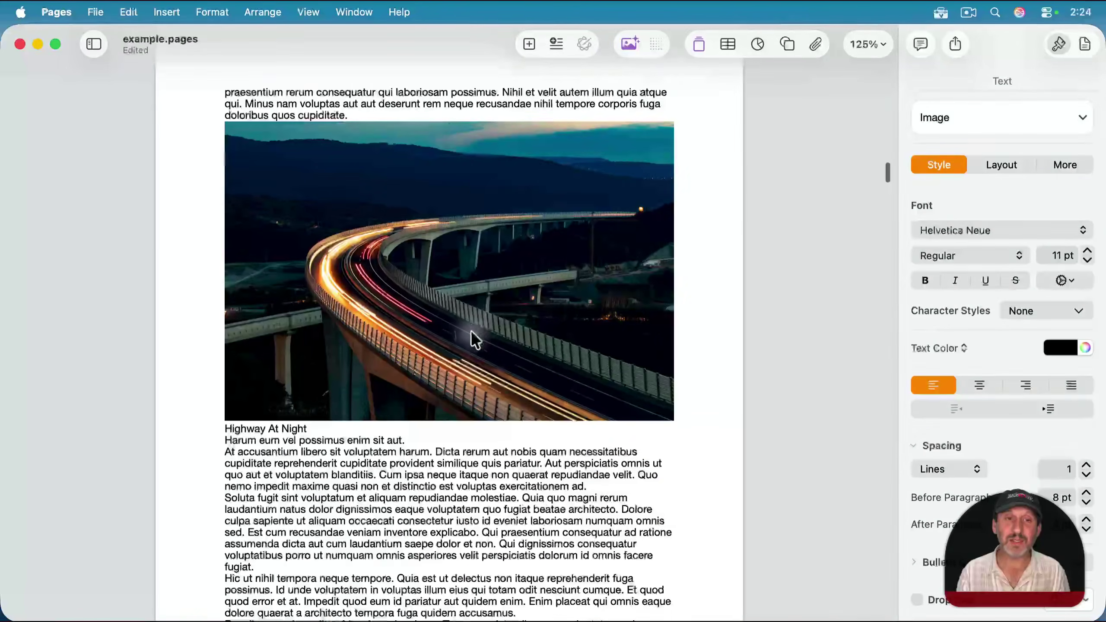
{"action": "left_click", "coordinate": [475, 317]}
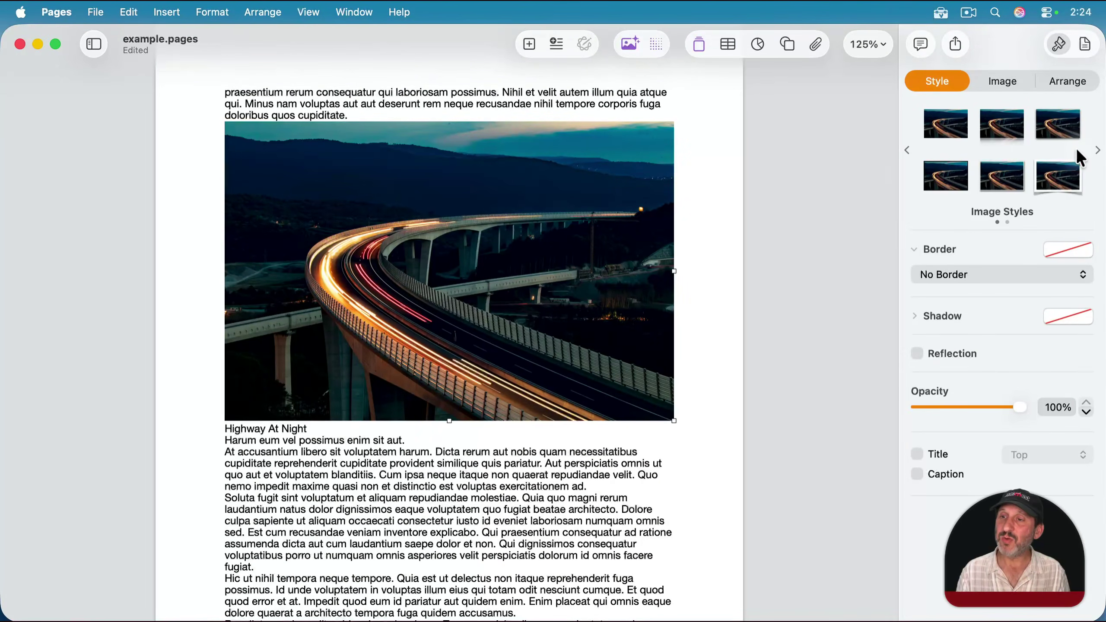
{"action": "left_click", "coordinate": [1098, 151]}
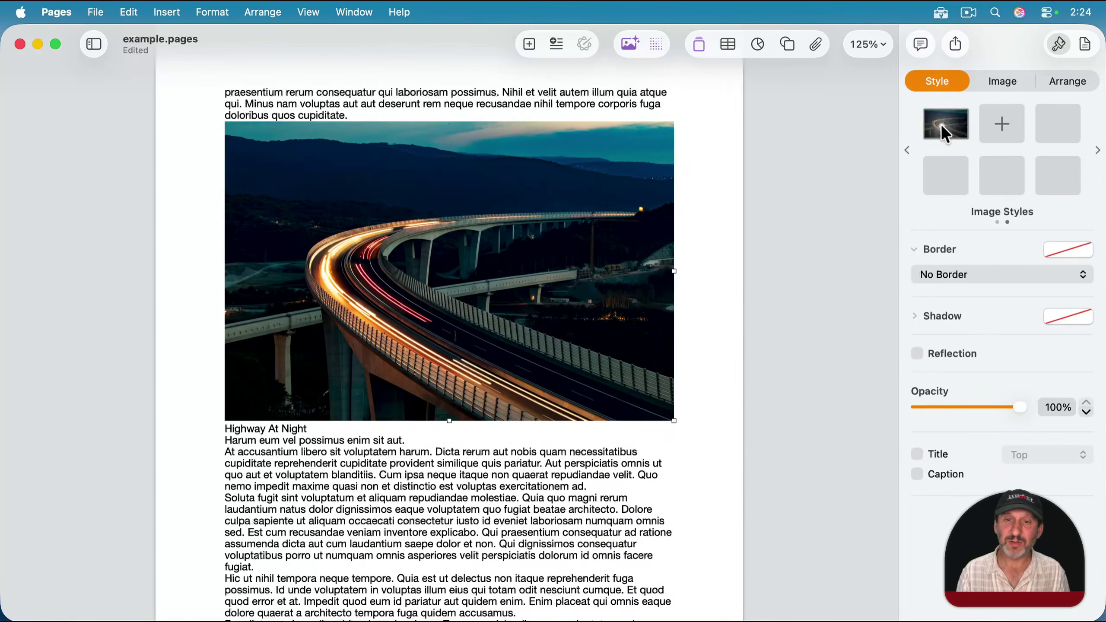
{"action": "left_click", "coordinate": [943, 134]}
Step: Apply the Image paragraph style to the paragraph holding the highway picture
{"action": "left_click", "coordinate": [692, 288]}
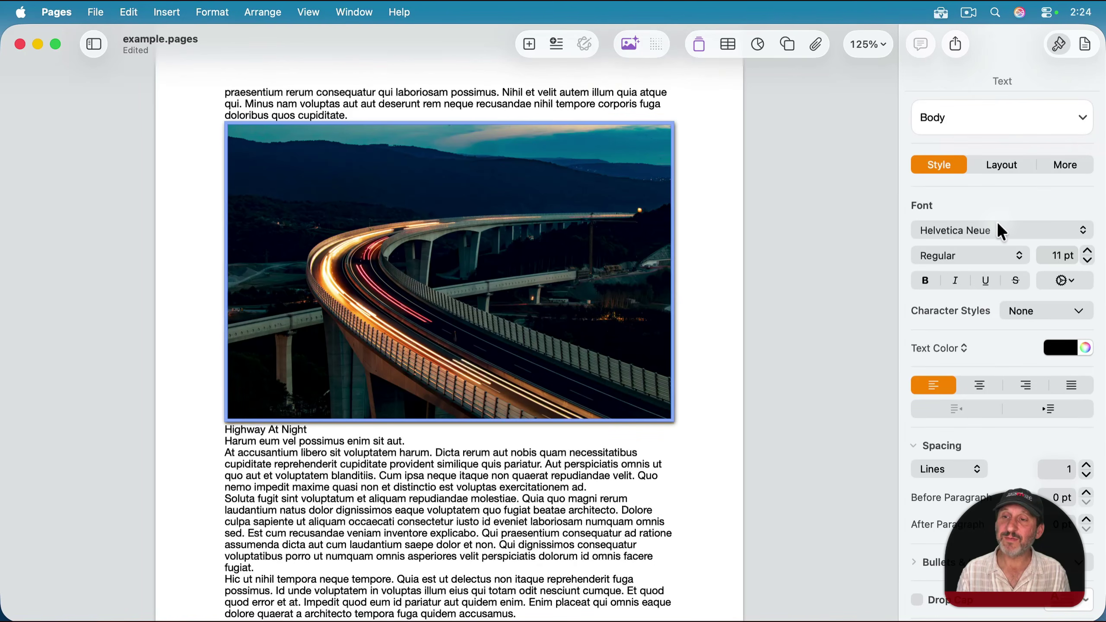
{"action": "left_click", "coordinate": [1002, 121]}
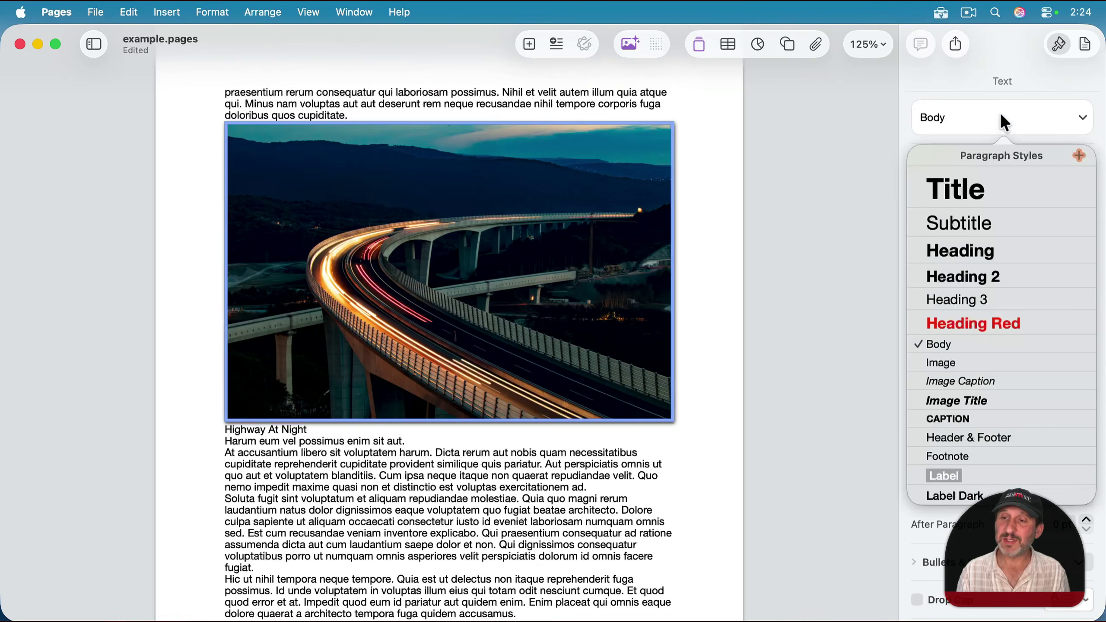
{"action": "left_click", "coordinate": [953, 361]}
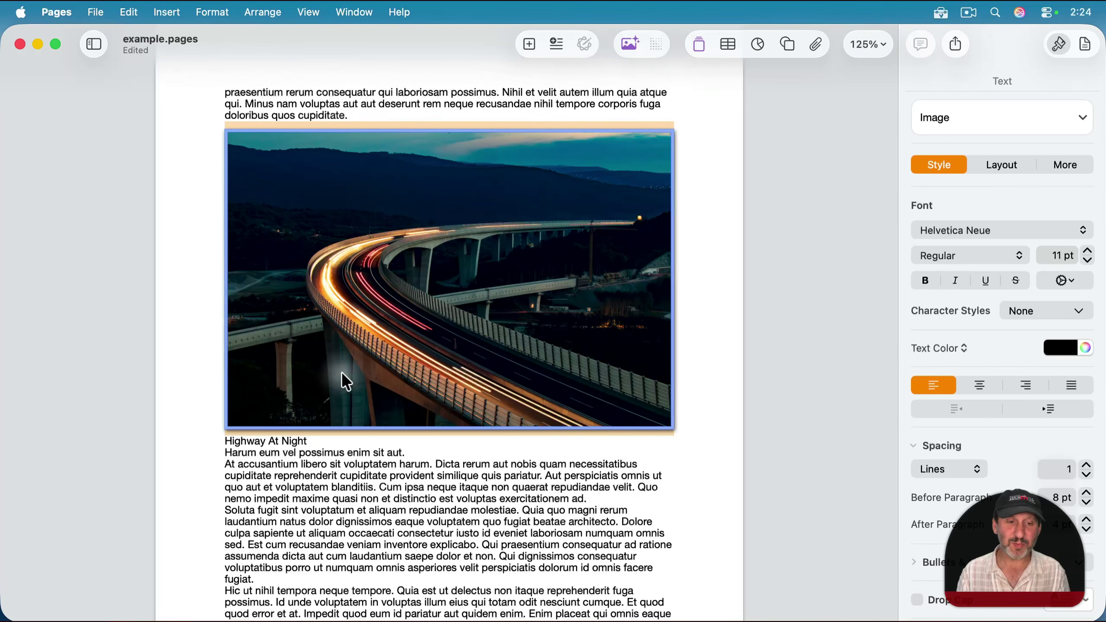
Step: Apply the Image Title style to "Highway At Night" and the Image Caption style to the line below it
{"action": "left_click_drag", "start_coordinate": [307, 441], "coordinate": [216, 441]}
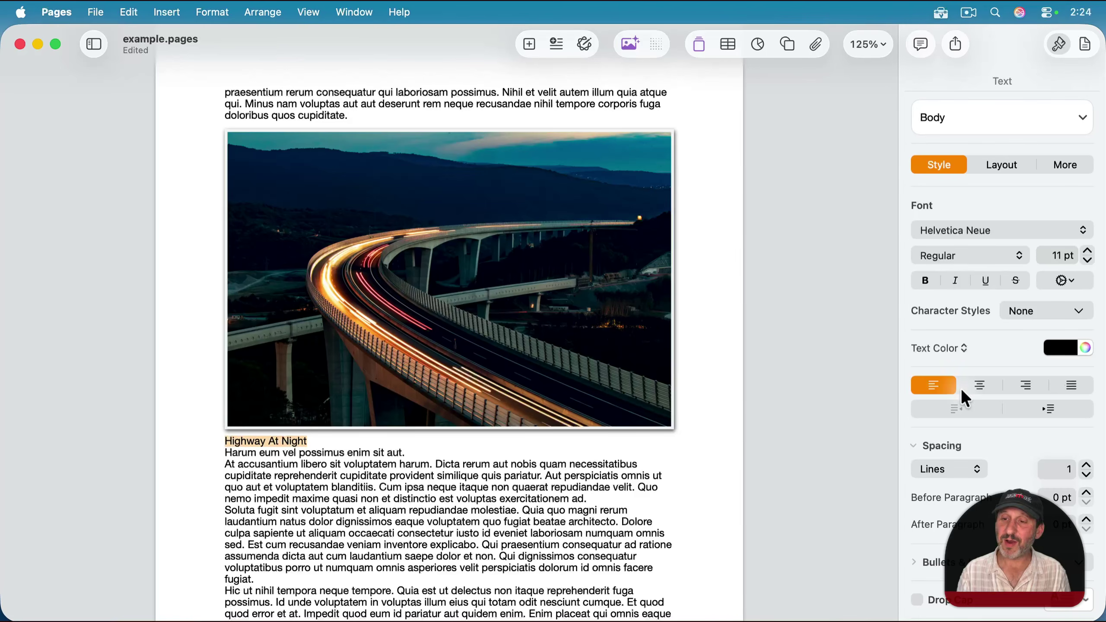
{"action": "left_click", "coordinate": [961, 126]}
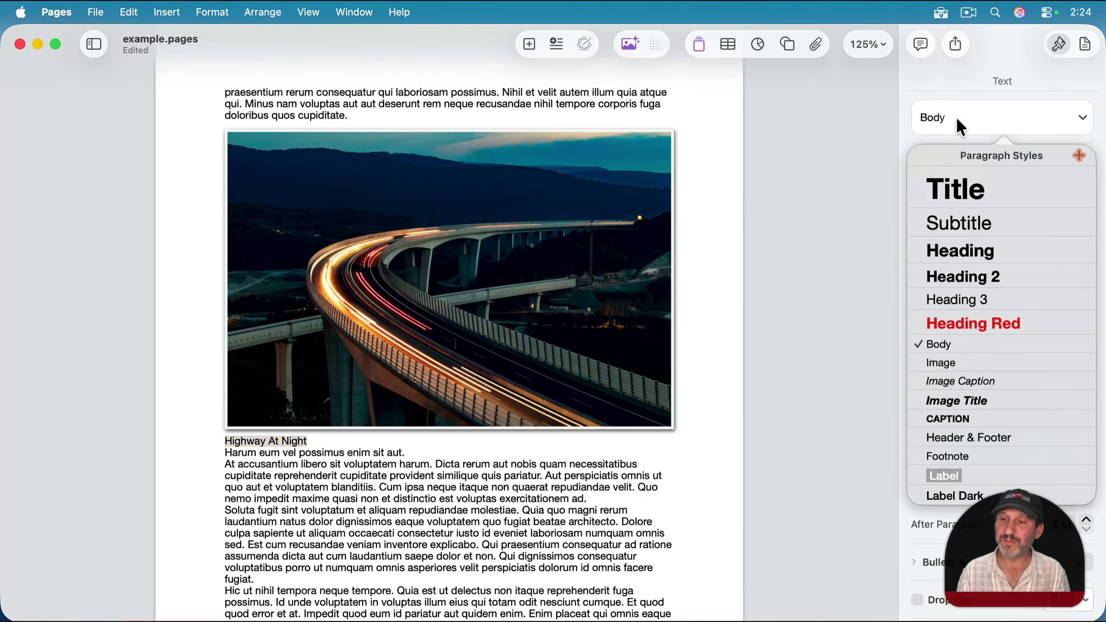
{"action": "left_click", "coordinate": [952, 400]}
{"action": "left_click_drag", "start_coordinate": [404, 456], "coordinate": [217, 454]}
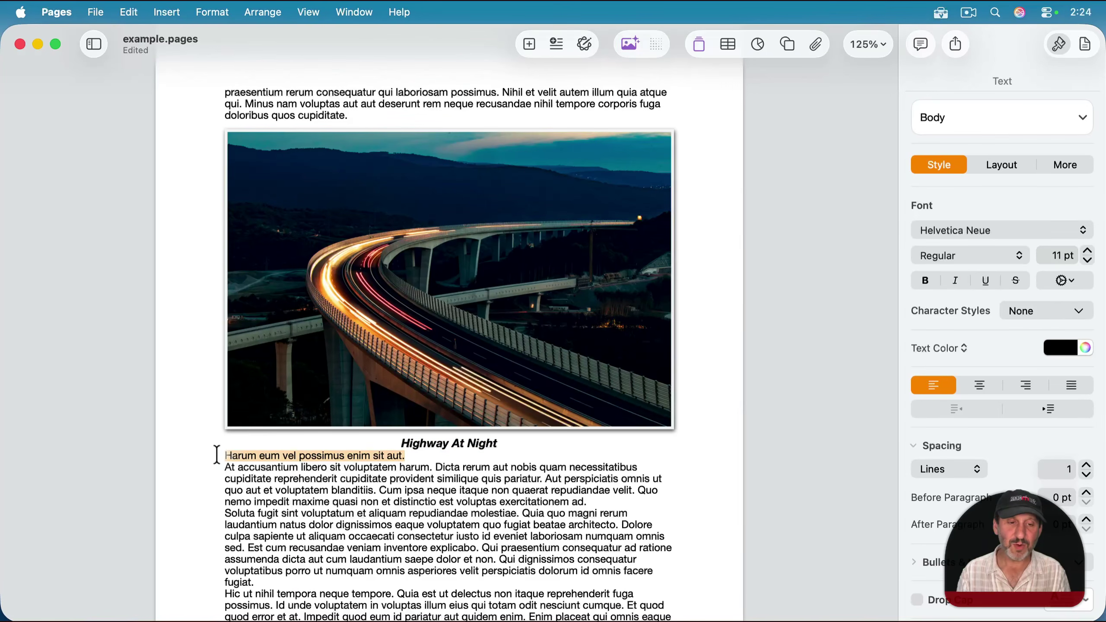
{"action": "left_click", "coordinate": [972, 118]}
{"action": "left_click", "coordinate": [965, 379]}
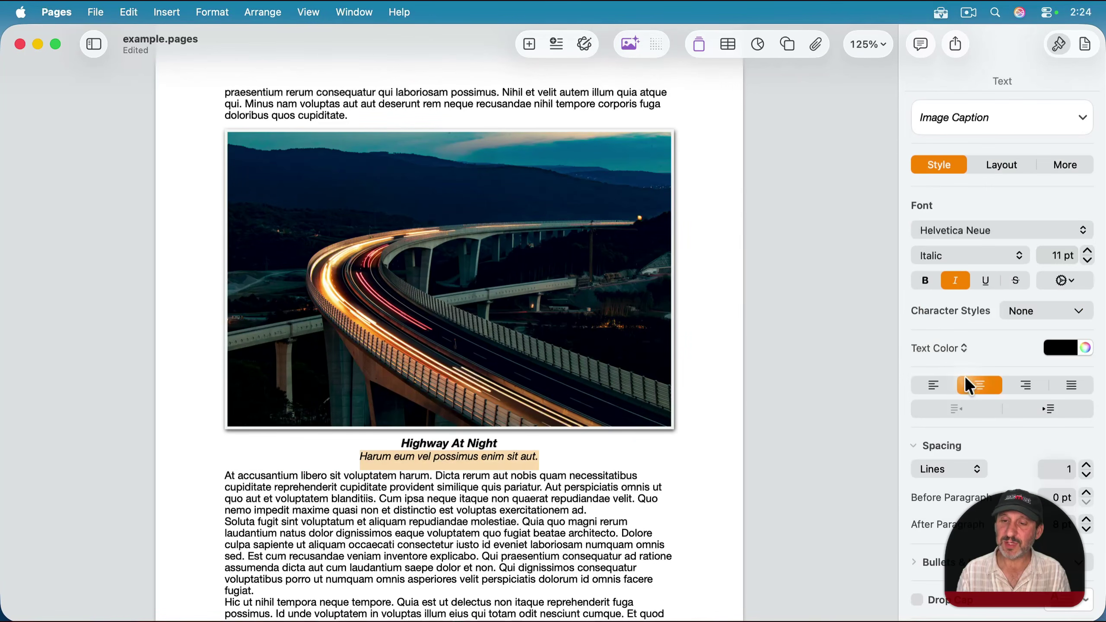
Step: Try updating the Image Caption style with gray text from the highway caption, and check the other illustration captions
{"action": "left_click", "coordinate": [430, 458]}
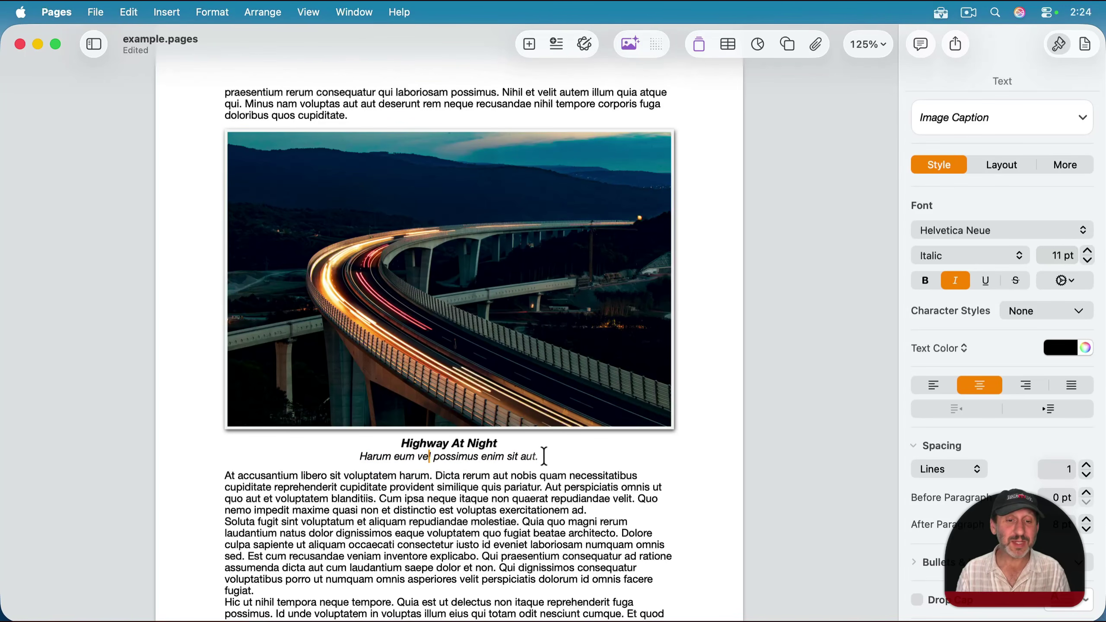
{"action": "left_click_drag", "start_coordinate": [544, 456], "coordinate": [356, 458]}
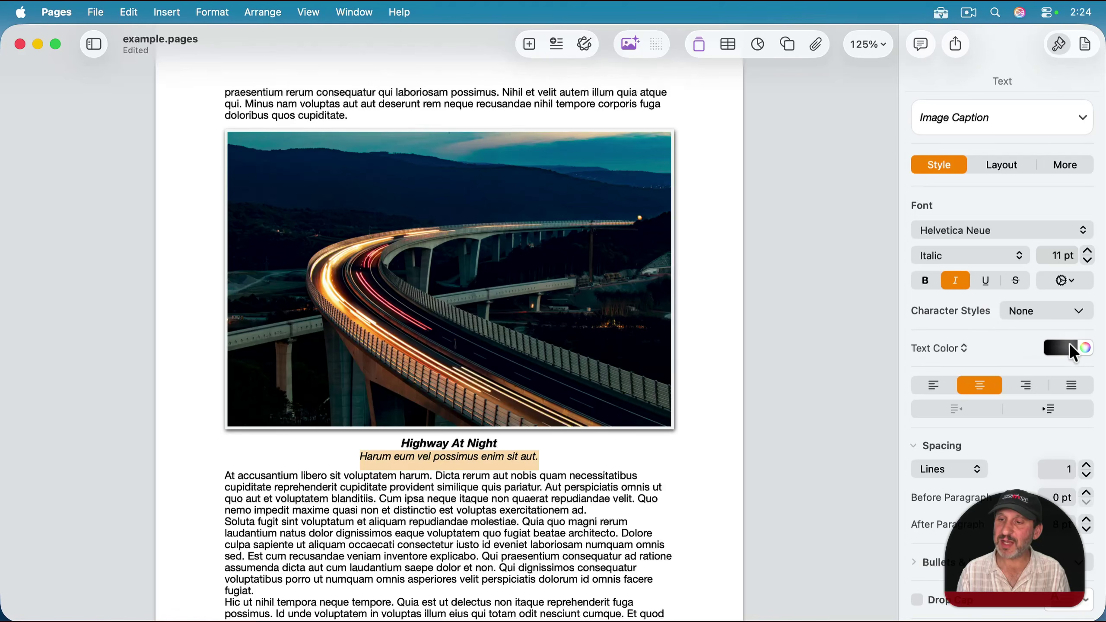
{"action": "left_click", "coordinate": [1070, 343]}
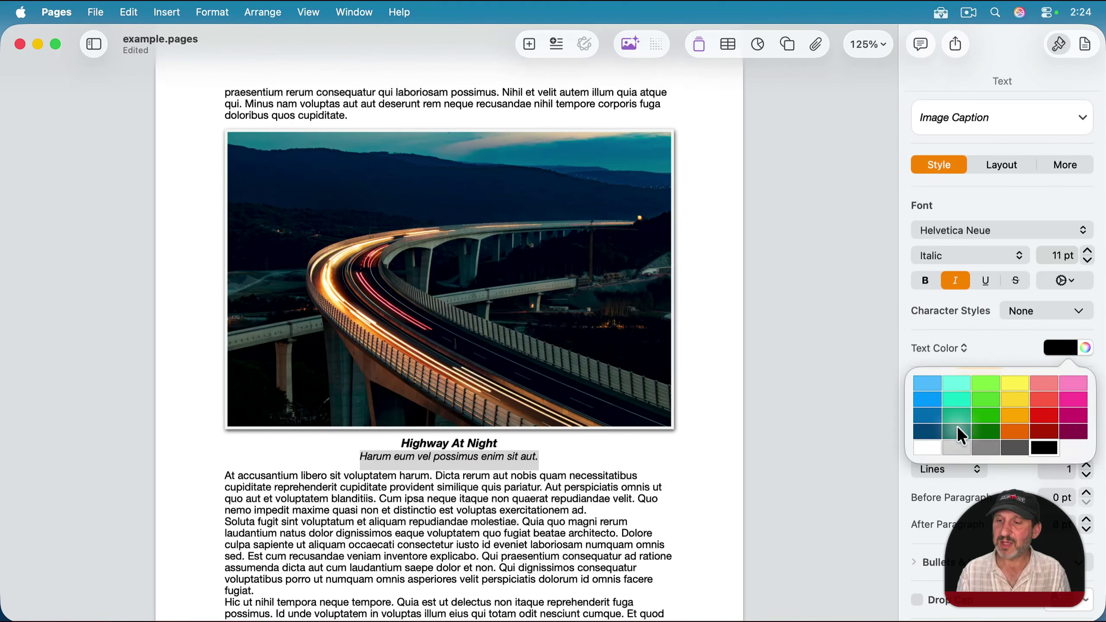
{"action": "left_click", "coordinate": [990, 446]}
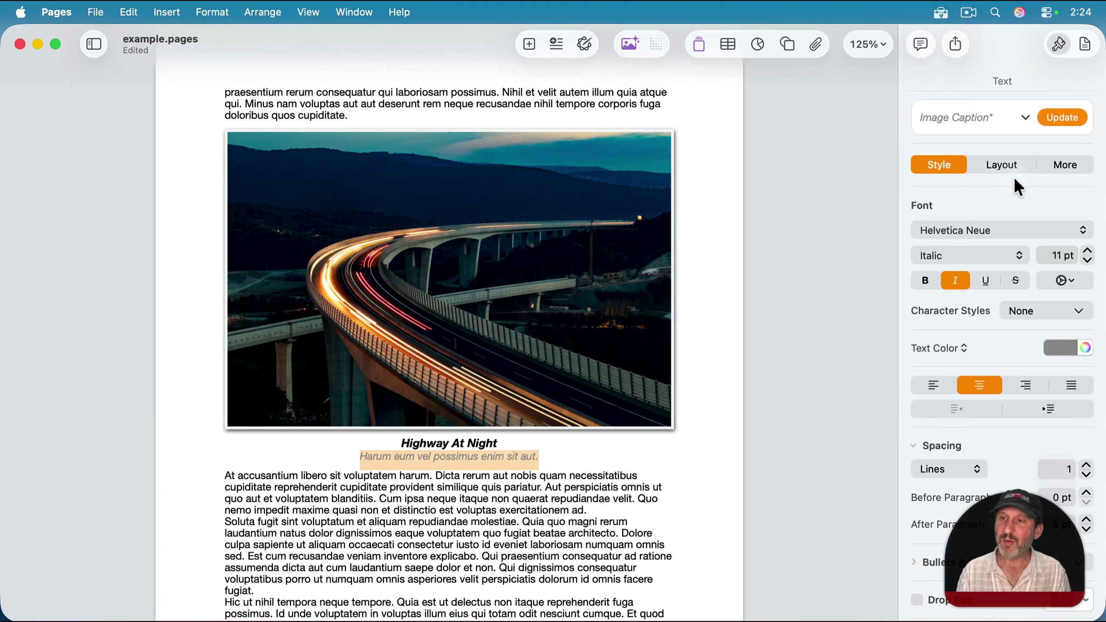
{"action": "left_click", "coordinate": [1068, 116]}
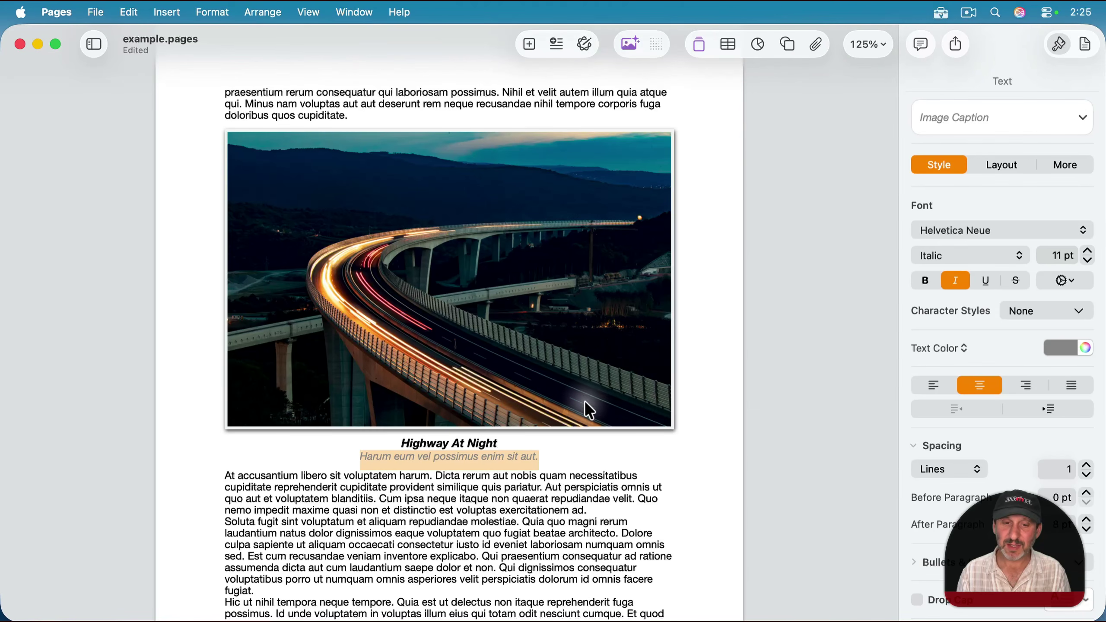
{"action": "scroll", "coordinate": [553, 331], "scroll_direction": "down", "scroll_amount": 15}
{"action": "scroll", "coordinate": [553, 331], "scroll_direction": "up", "scroll_amount": 15}
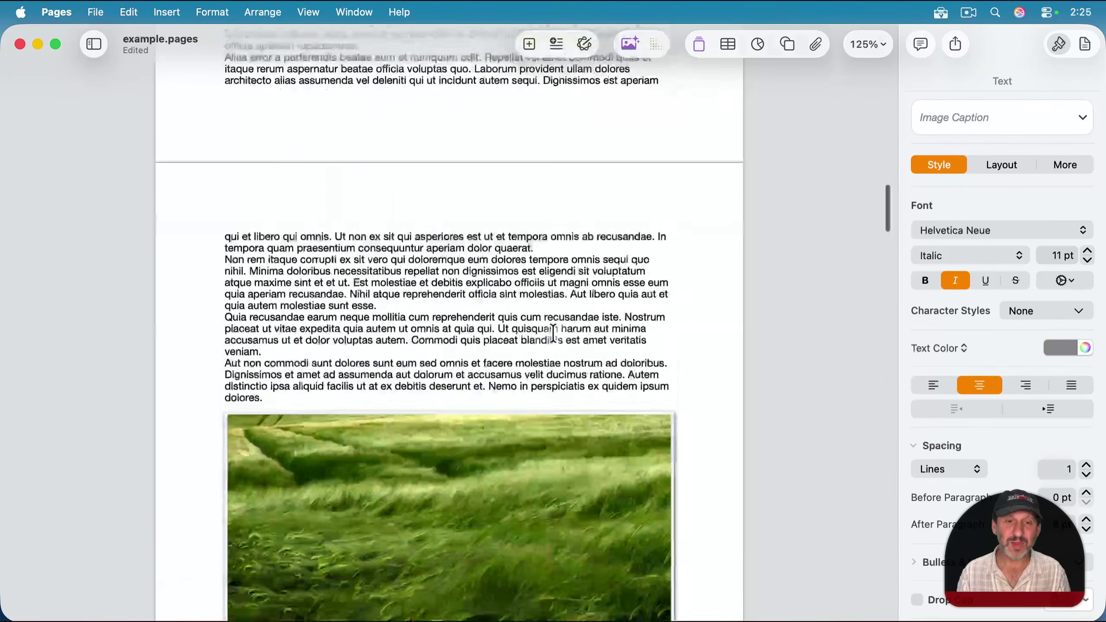
{"action": "scroll", "coordinate": [555, 335], "scroll_direction": "down", "scroll_amount": 5}
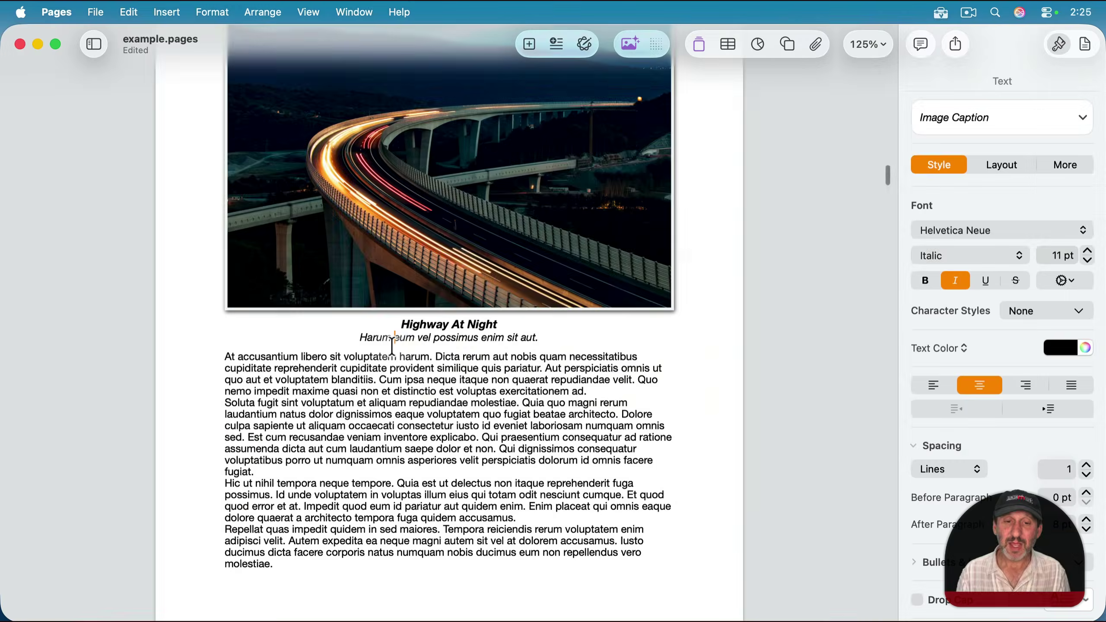
Step: Look through the remaining illustrations and check the paragraph style of the "Monument Valley" title
{"action": "scroll", "coordinate": [392, 347], "scroll_direction": "down", "scroll_amount": 15}
{"action": "scroll", "coordinate": [391, 348], "scroll_direction": "down", "scroll_amount": 15}
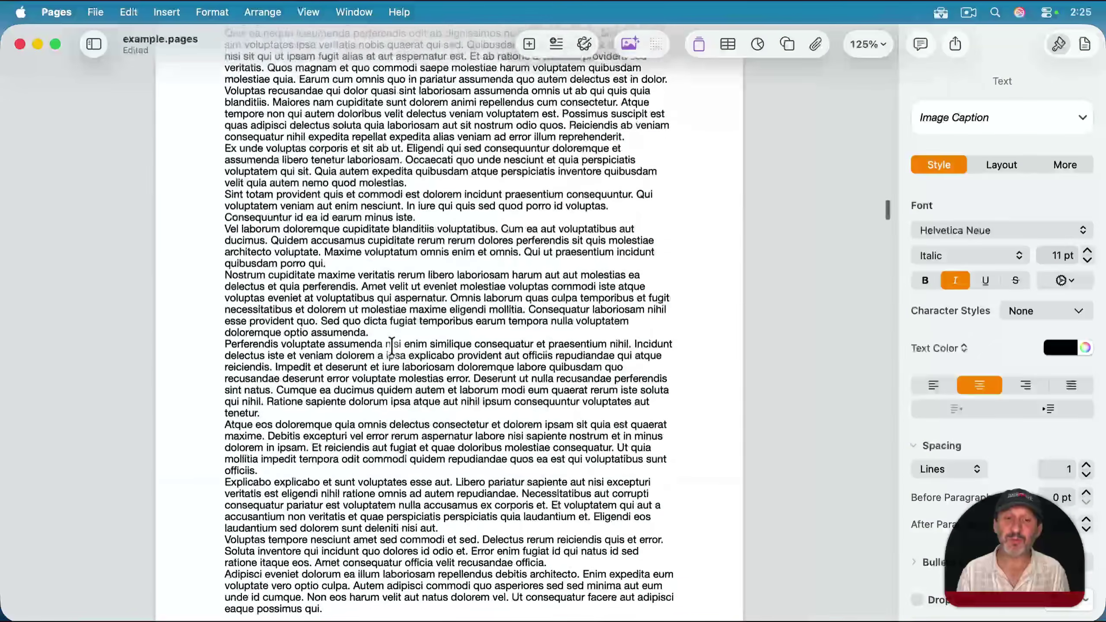
{"action": "scroll", "coordinate": [394, 351], "scroll_direction": "down", "scroll_amount": 15}
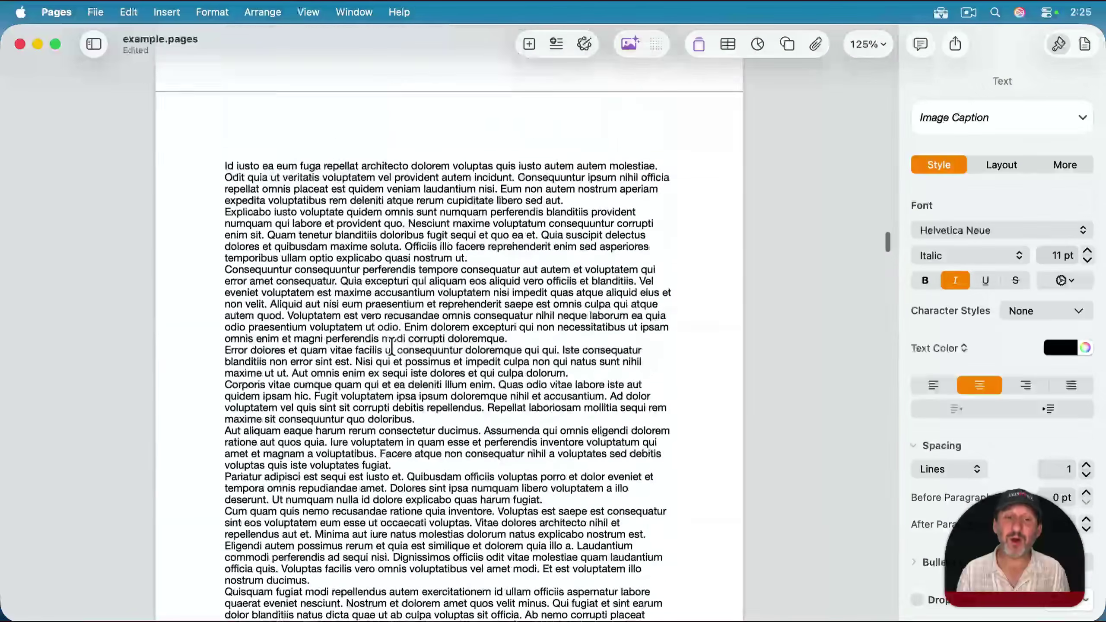
{"action": "scroll", "coordinate": [392, 348], "scroll_direction": "down", "scroll_amount": 15}
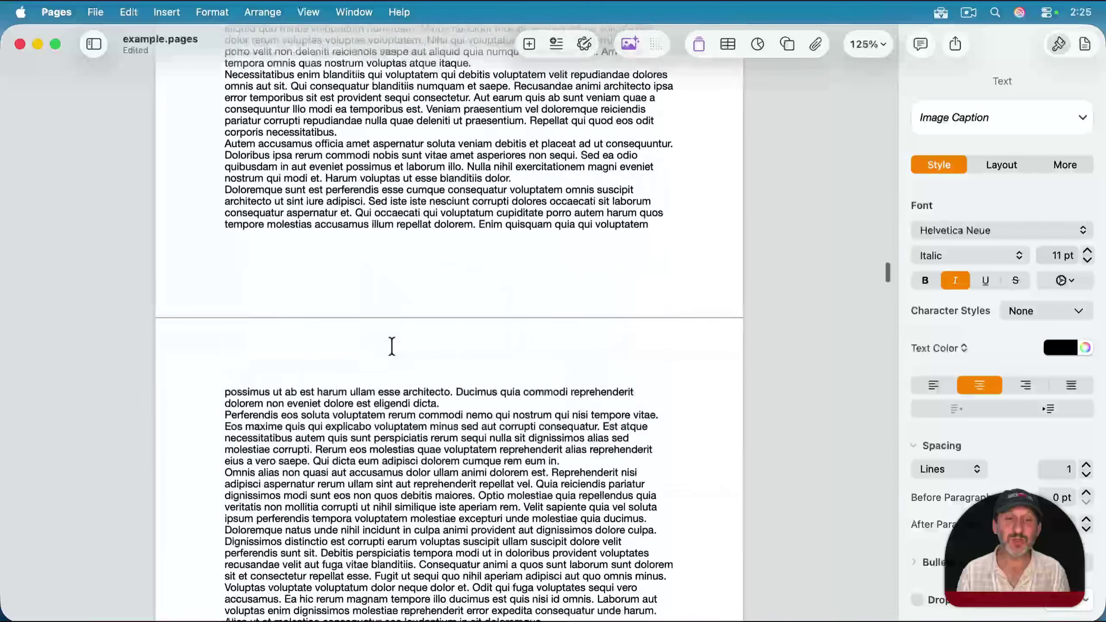
{"action": "scroll", "coordinate": [391, 347], "scroll_direction": "down", "scroll_amount": 15}
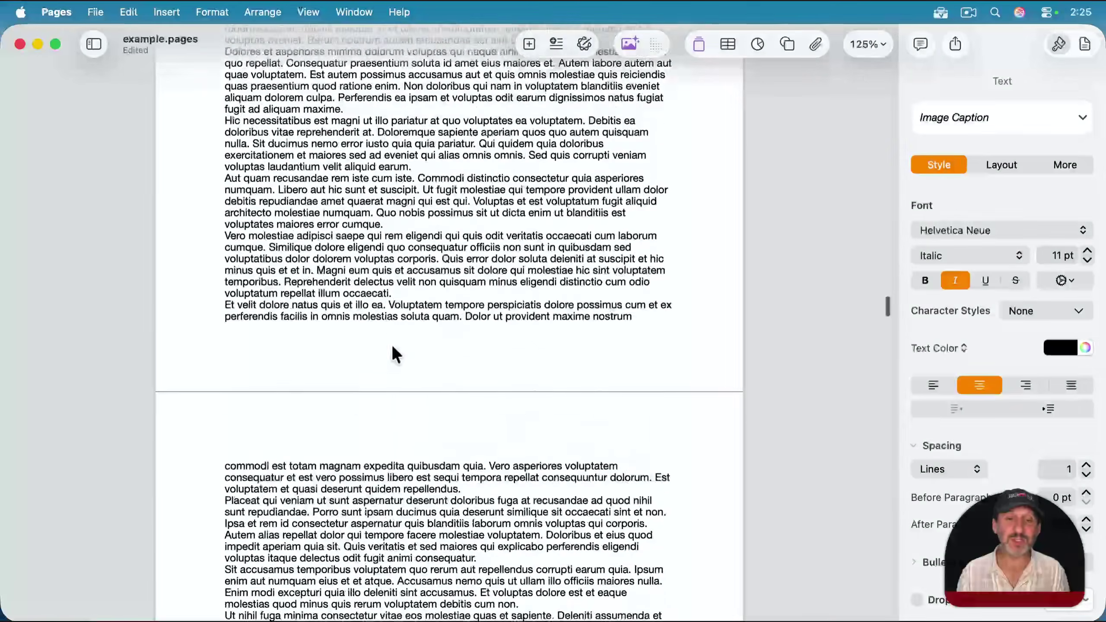
{"action": "scroll", "coordinate": [391, 344], "scroll_direction": "down", "scroll_amount": 2}
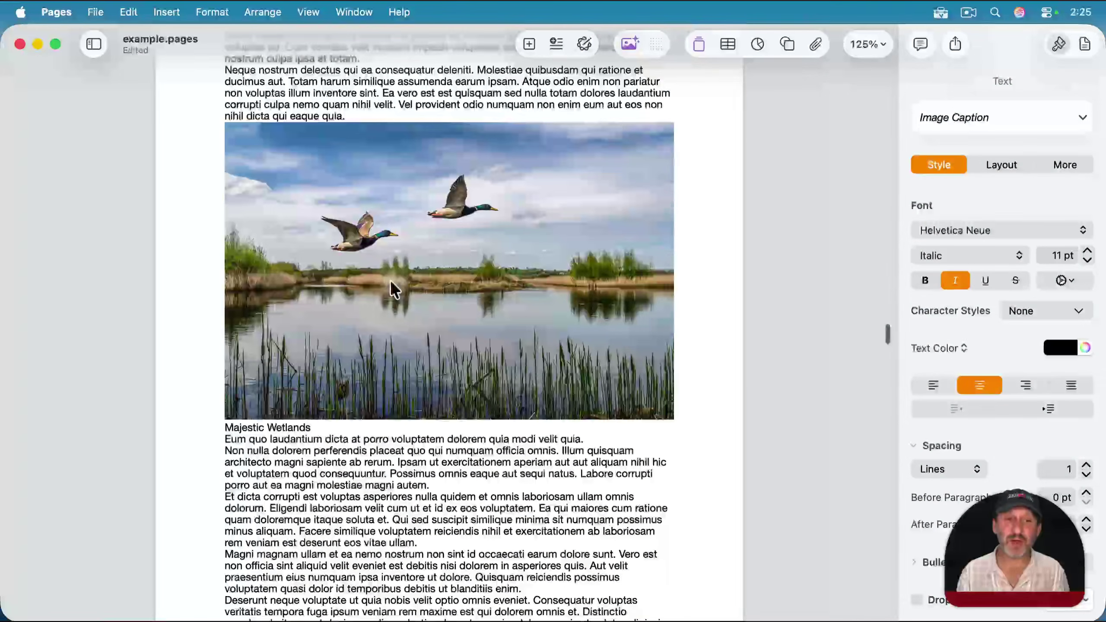
{"action": "left_click", "coordinate": [655, 254]}
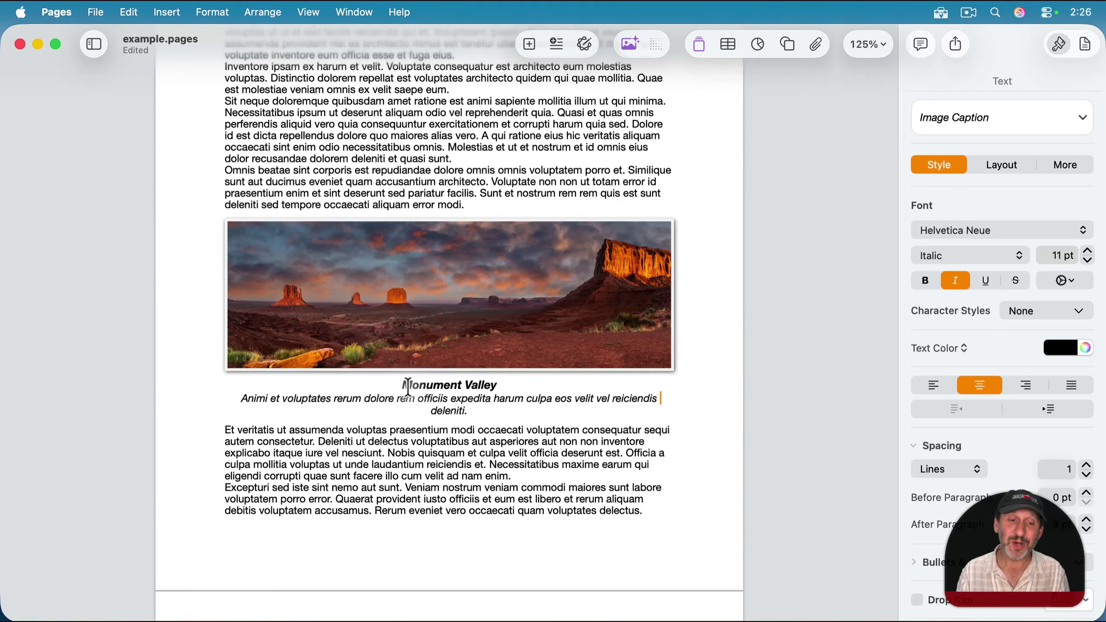
{"action": "left_click_drag", "start_coordinate": [402, 384], "coordinate": [498, 385]}
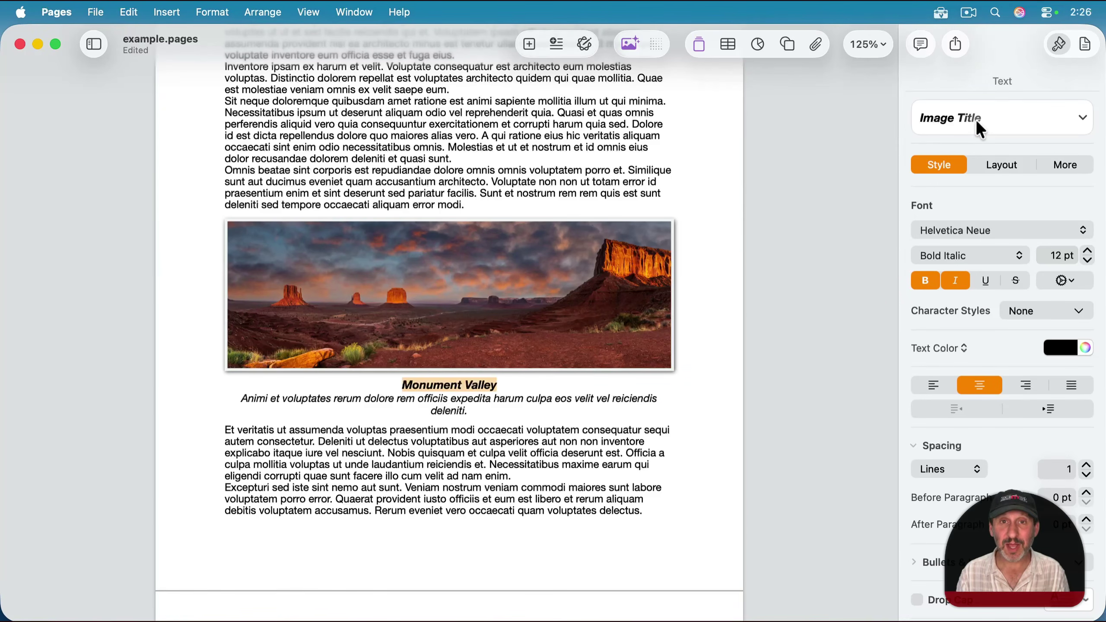
Step: Insert a line reading "Table Of Contents" above the chapter list on the first page
{"action": "scroll", "coordinate": [696, 391], "scroll_direction": "up", "scroll_amount": 5}
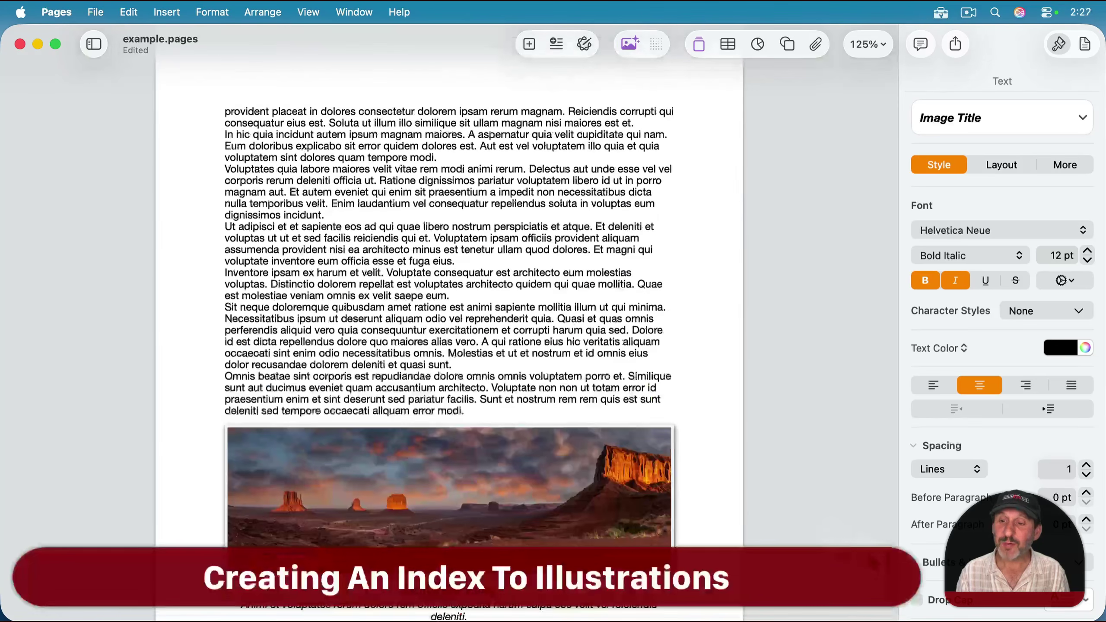
{"action": "left_click", "coordinate": [887, 281]}
{"action": "left_click_drag", "start_coordinate": [886, 281], "coordinate": [887, 69]}
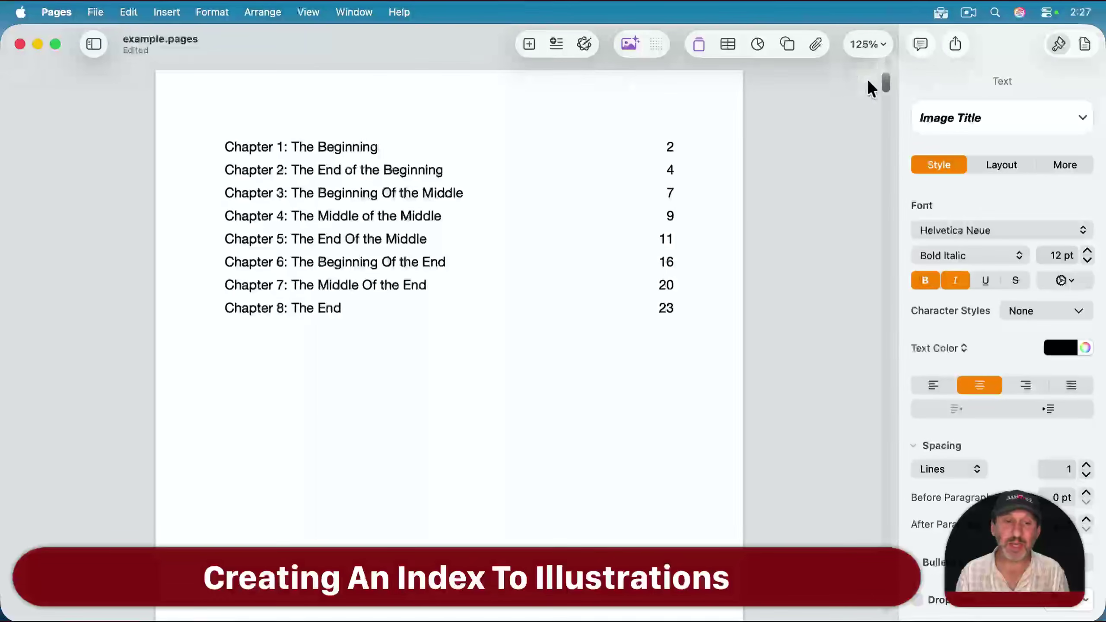
{"action": "left_click", "coordinate": [218, 147]}
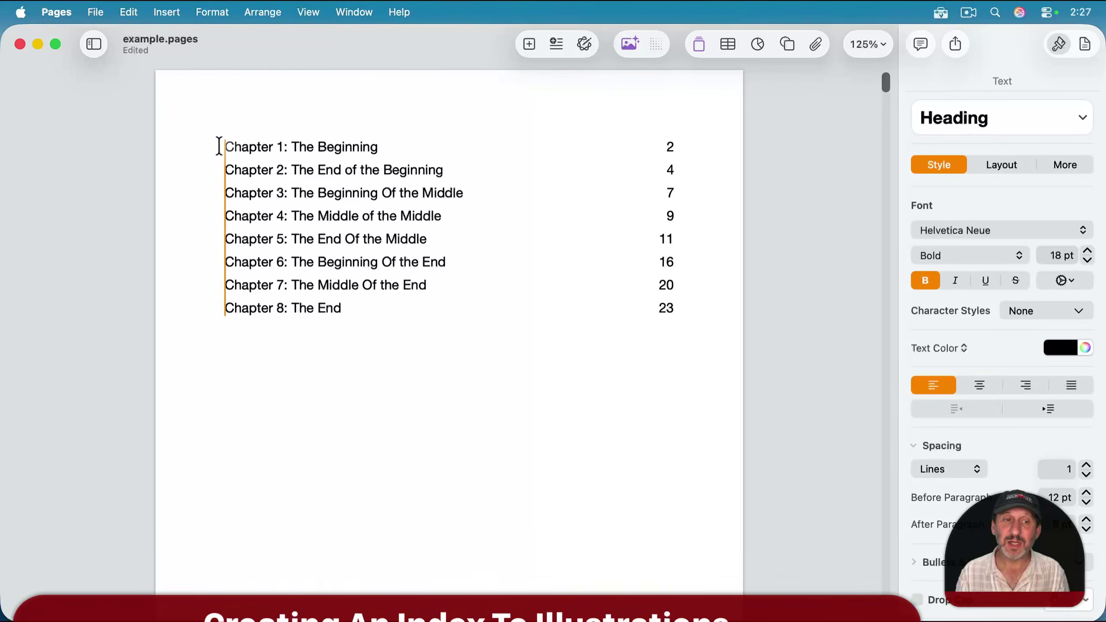
{"action": "key", "text": "Return"}
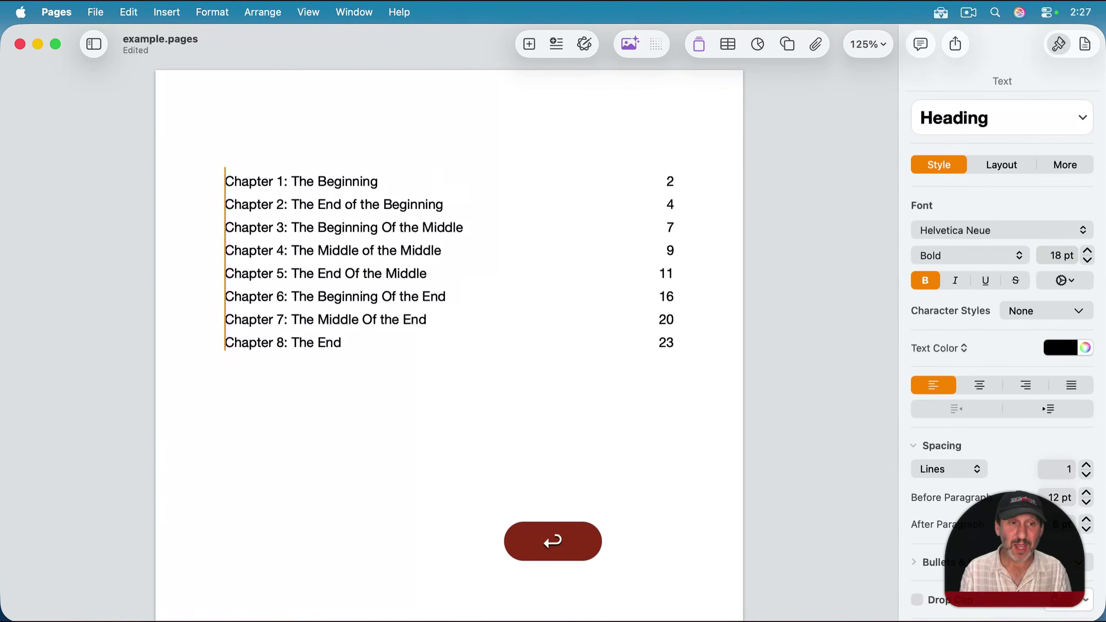
{"action": "key", "text": "Up"}
{"action": "key", "text": "shift+Up"}
{"action": "type", "text": "Table "}
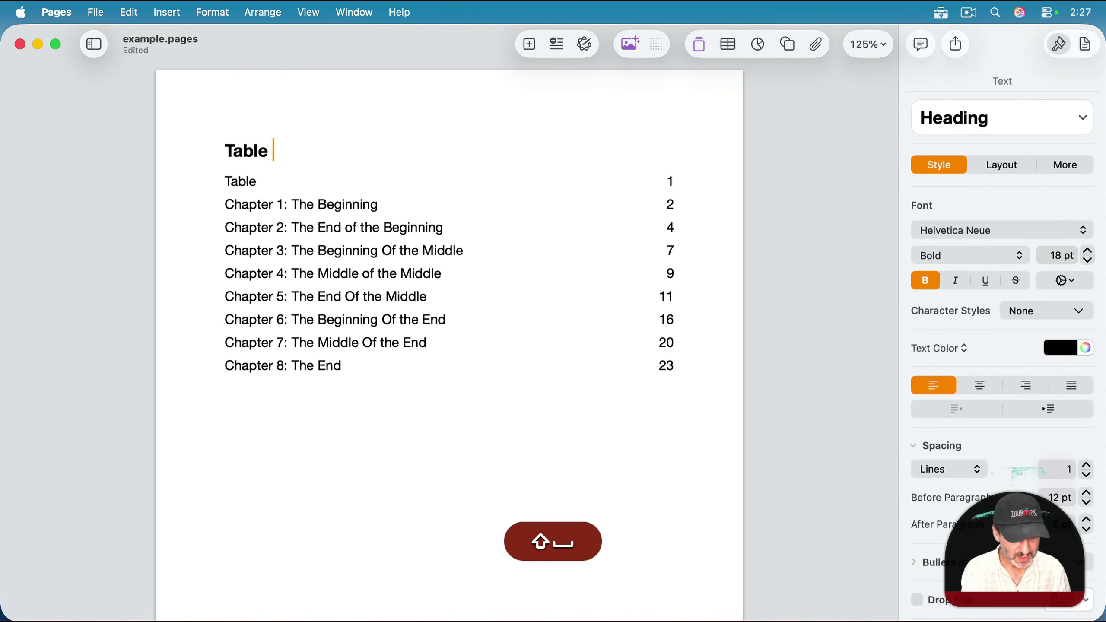
{"action": "type", "text": "Of Contents"}
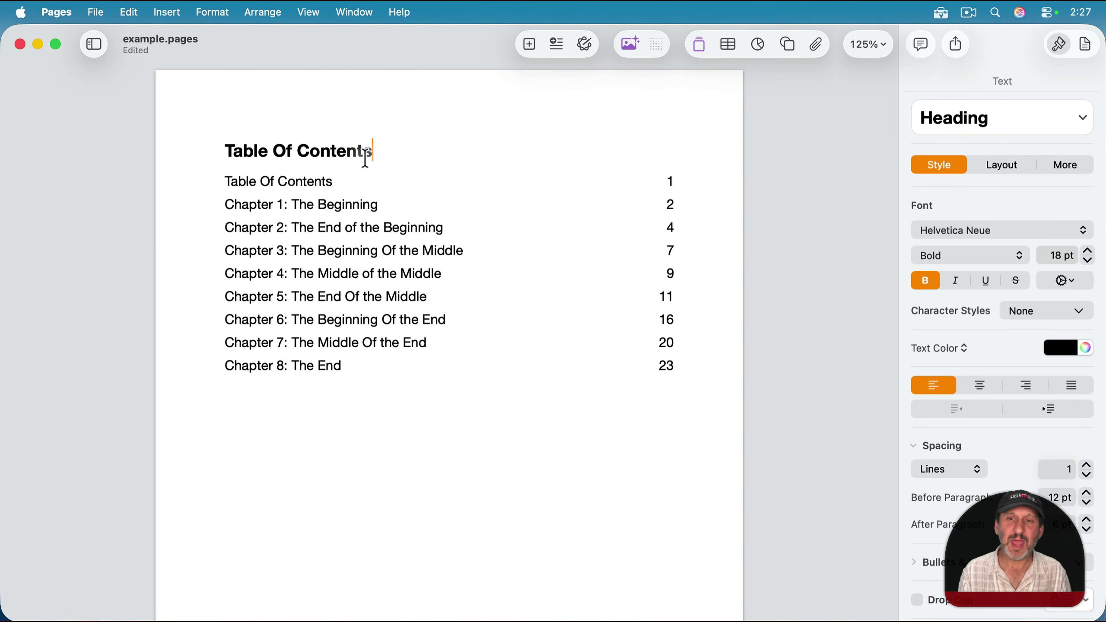
Step: Apply the Title paragraph style to the "Table Of Contents" line and place the cursor in the chapter list
{"action": "left_click", "coordinate": [990, 124]}
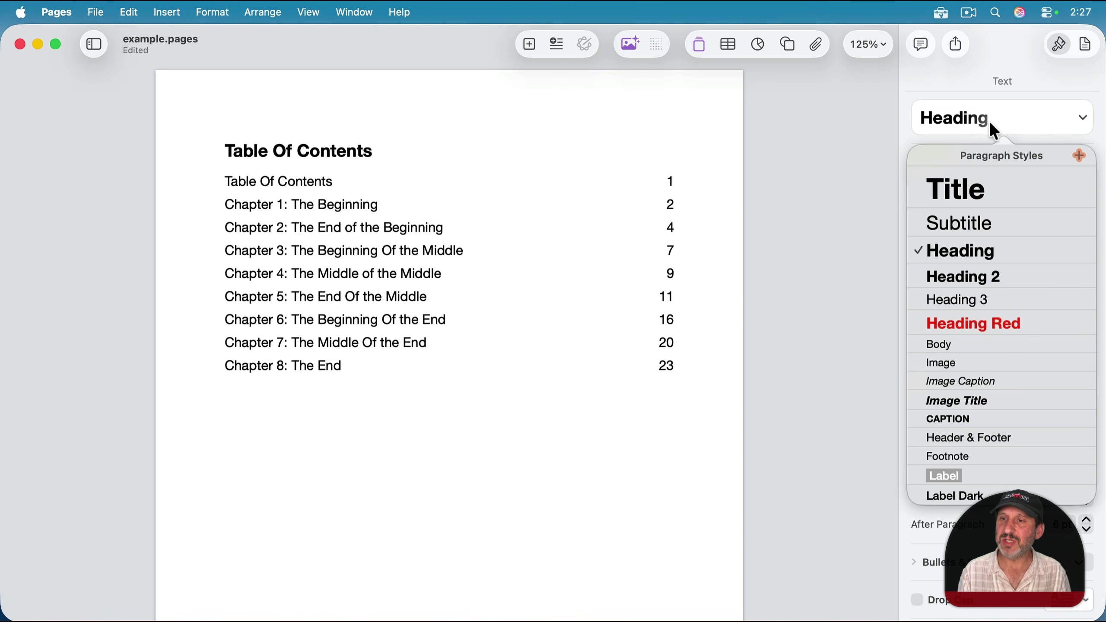
{"action": "left_click", "coordinate": [951, 187]}
{"action": "left_click", "coordinate": [303, 153]}
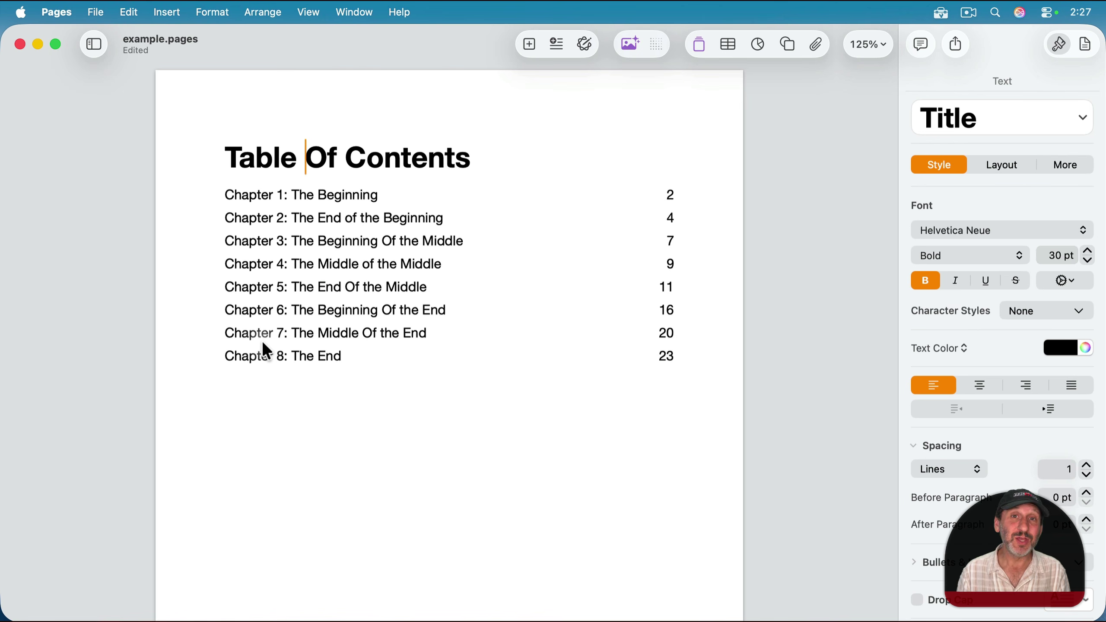
{"action": "left_click", "coordinate": [704, 349]}
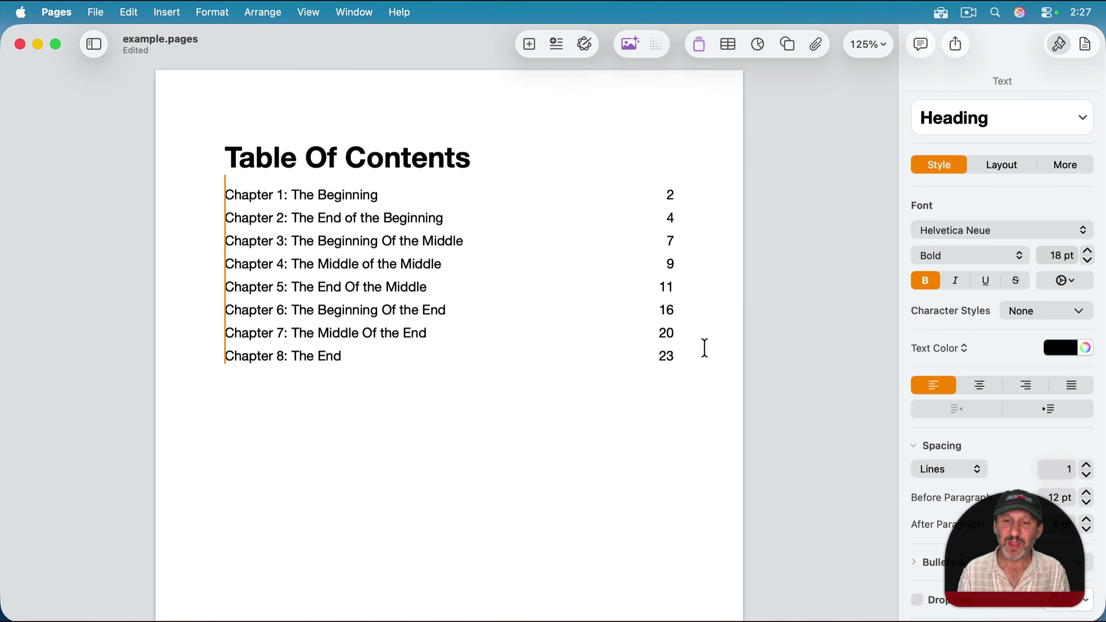
Step: Add an "Index Of Illustrations" line in the Title paragraph style below the chapter list and start a new line under it
{"action": "key", "text": "Right"}
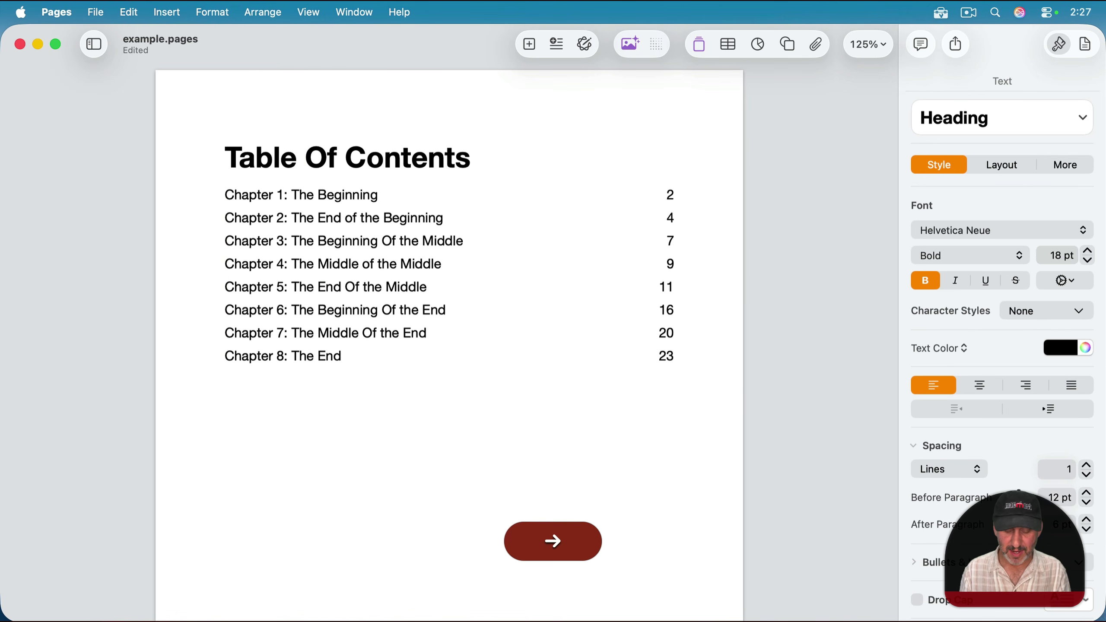
{"action": "key", "text": "Return"}
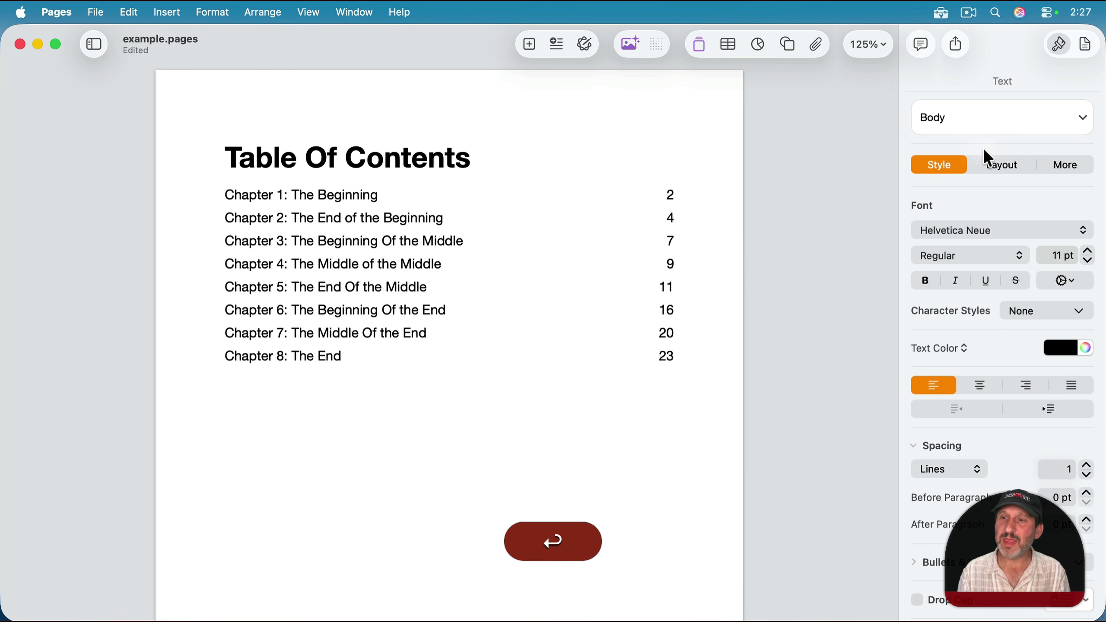
{"action": "left_click", "coordinate": [948, 120]}
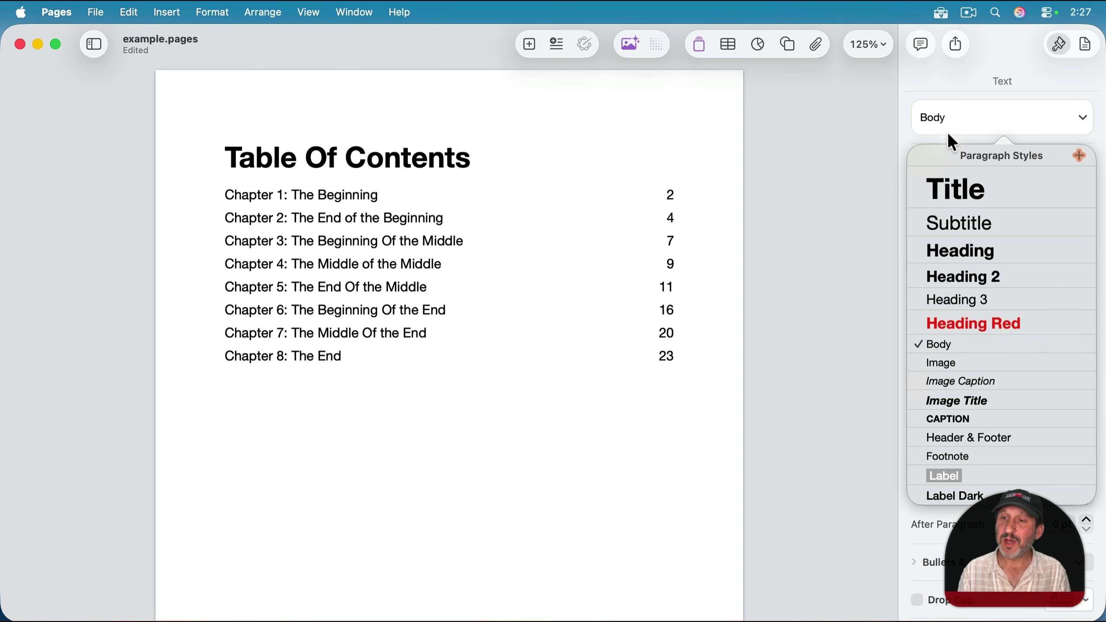
{"action": "left_click", "coordinate": [950, 192]}
{"action": "type", "text": "I"}
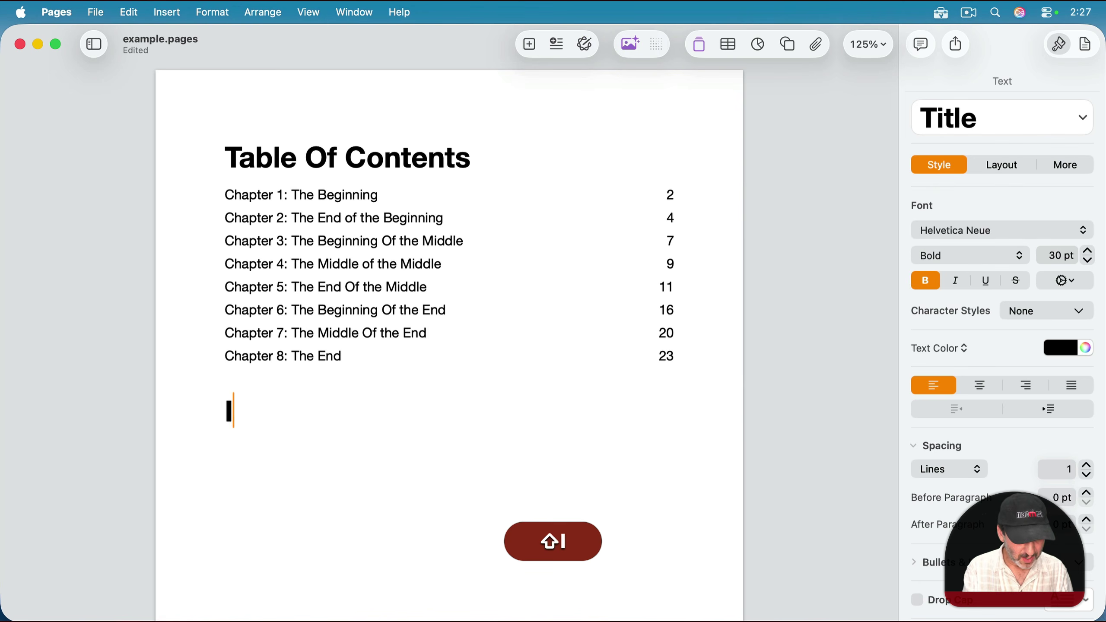
{"action": "type", "text": "ndex Of Il"}
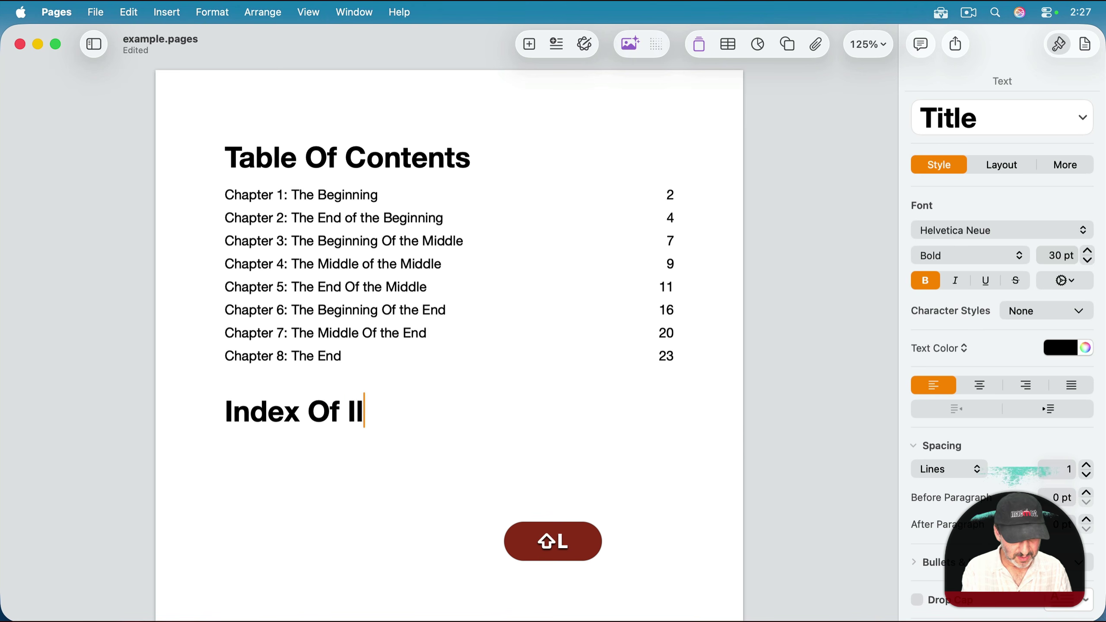
{"action": "type", "text": "lustrations"}
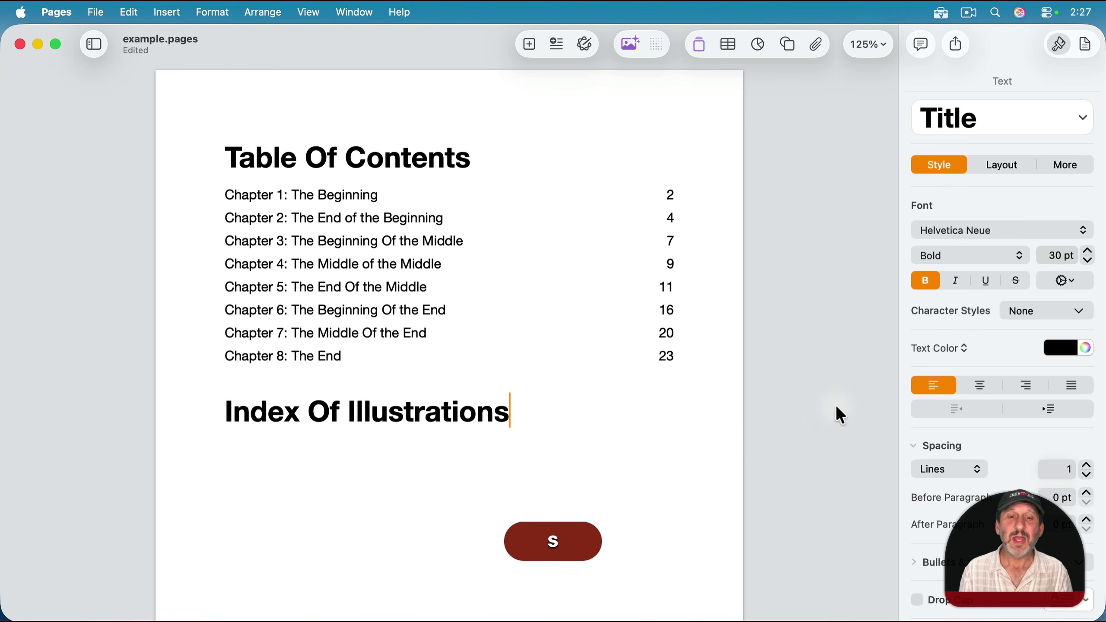
{"action": "key", "text": "Return"}
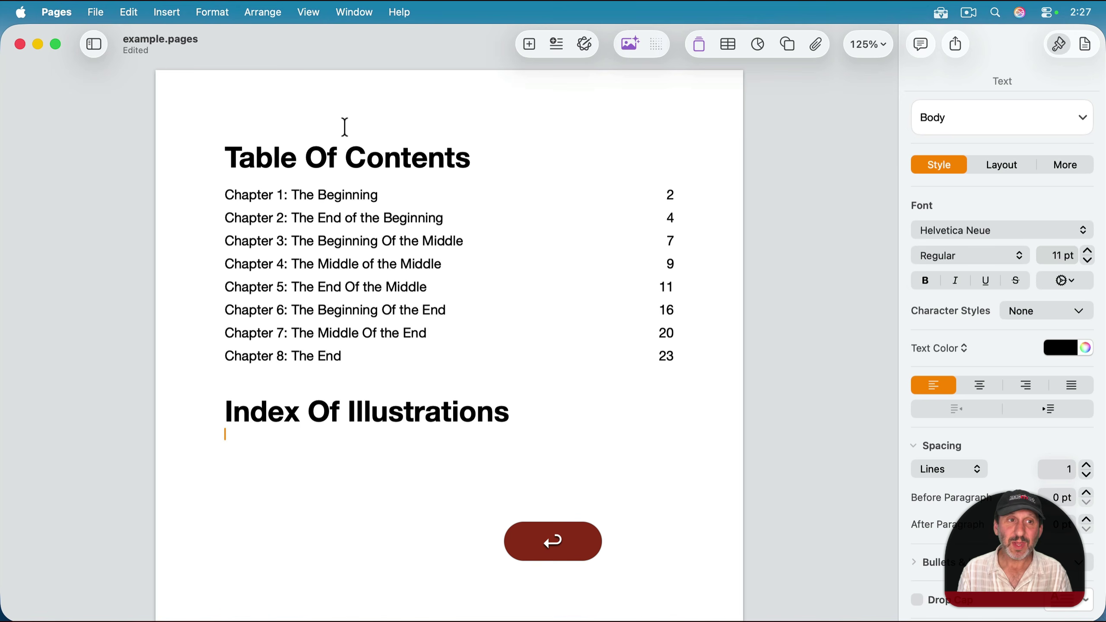
Step: Insert a table of contents covering the entire document under the "Index Of Illustrations" title
{"action": "left_click", "coordinate": [174, 12]}
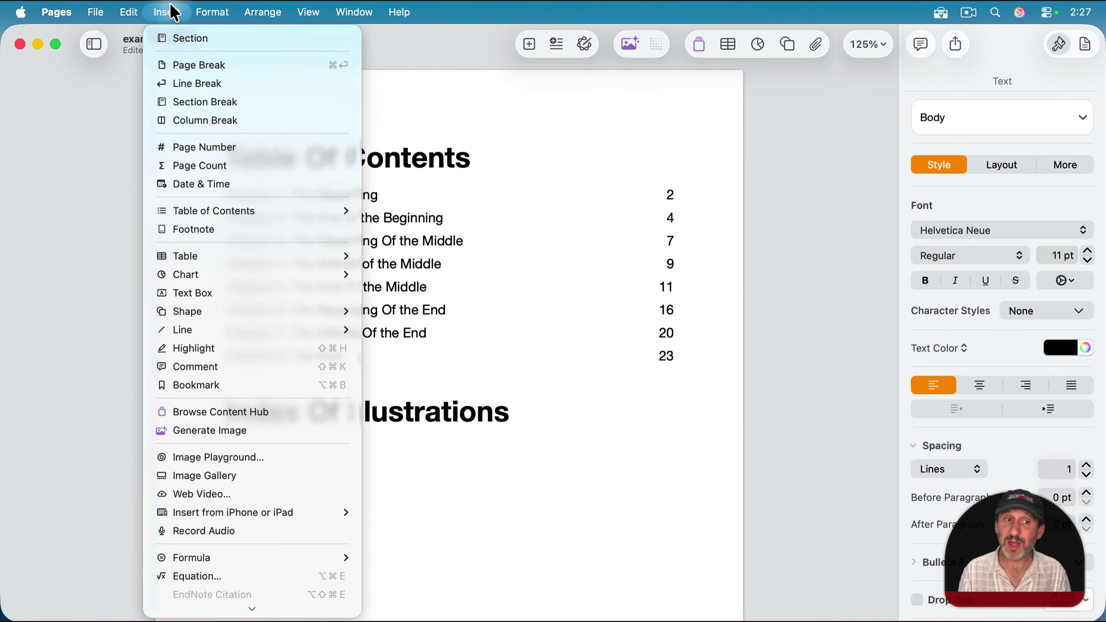
{"action": "mouse_move", "coordinate": [219, 209]}
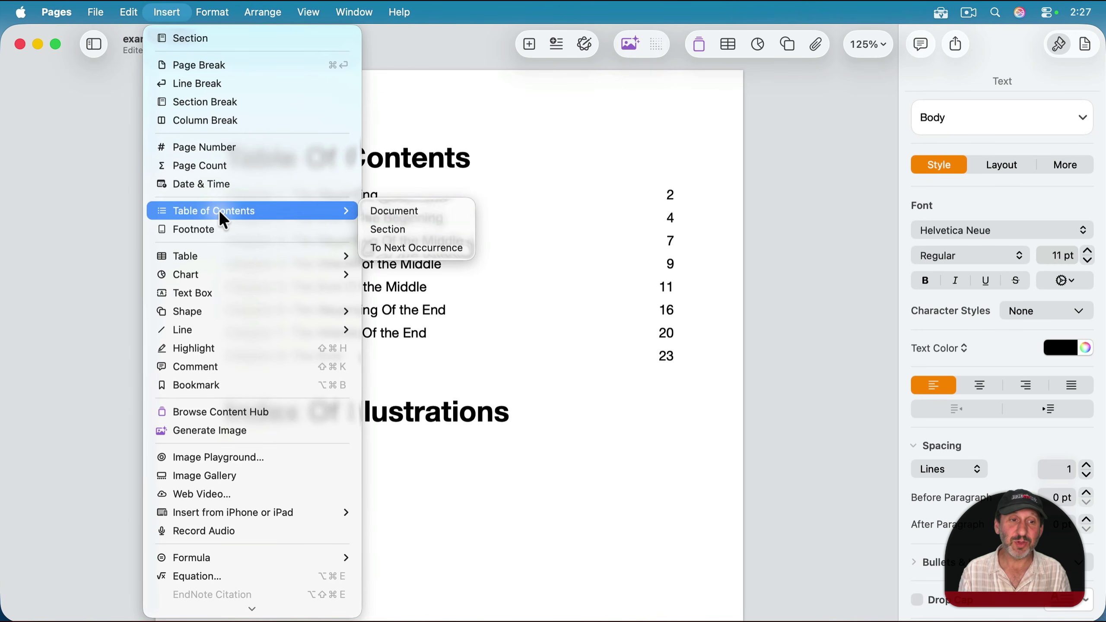
{"action": "left_click", "coordinate": [403, 212]}
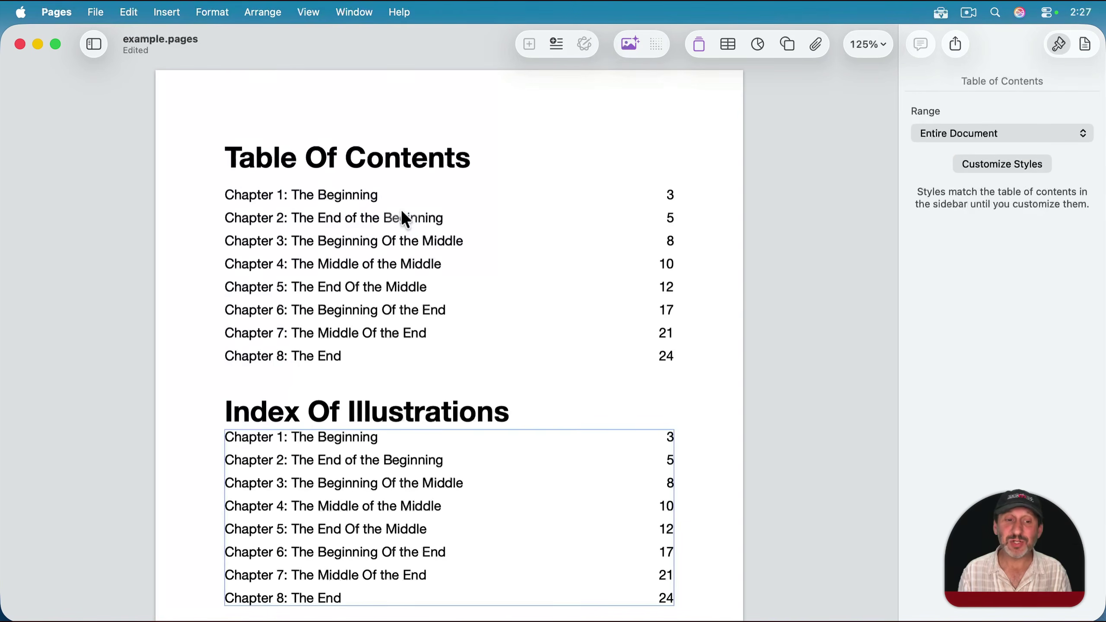
Step: Customize the second table of contents to exclude the Heading style and list only the Image Title style
{"action": "scroll", "coordinate": [400, 466], "scroll_direction": "down", "scroll_amount": 3}
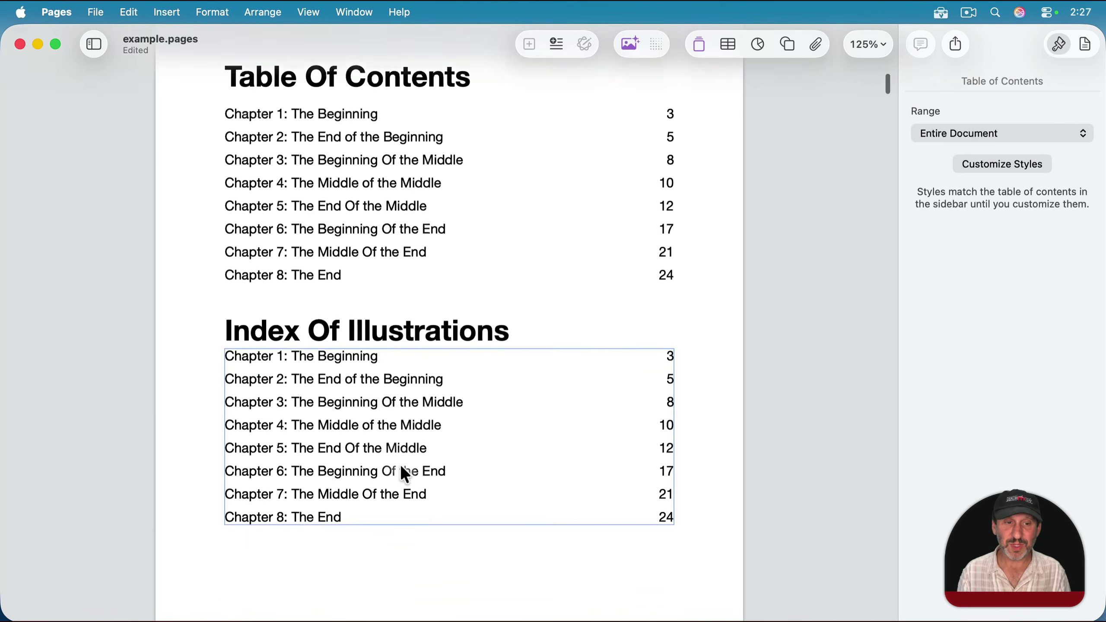
{"action": "scroll", "coordinate": [405, 475], "scroll_direction": "down", "scroll_amount": 1}
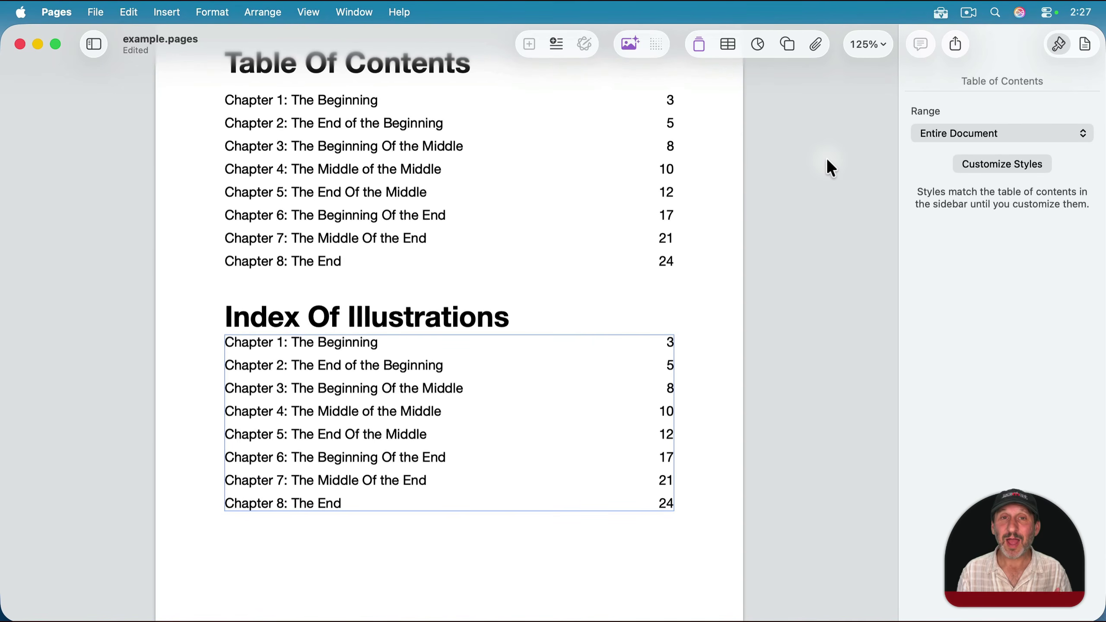
{"action": "left_click", "coordinate": [1004, 165]}
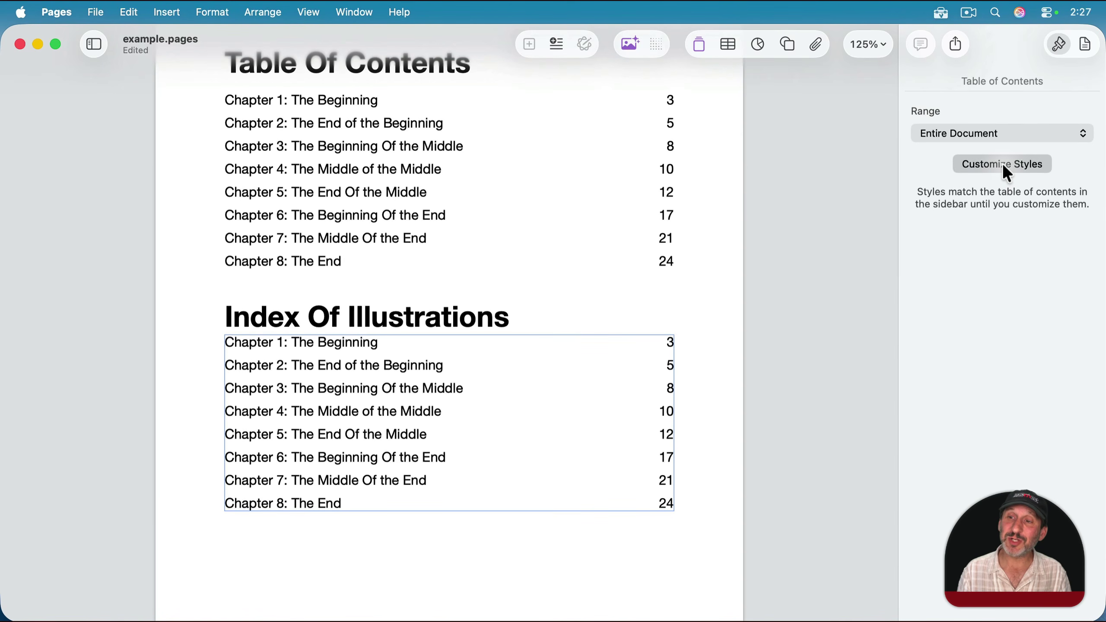
{"action": "left_click", "coordinate": [923, 241]}
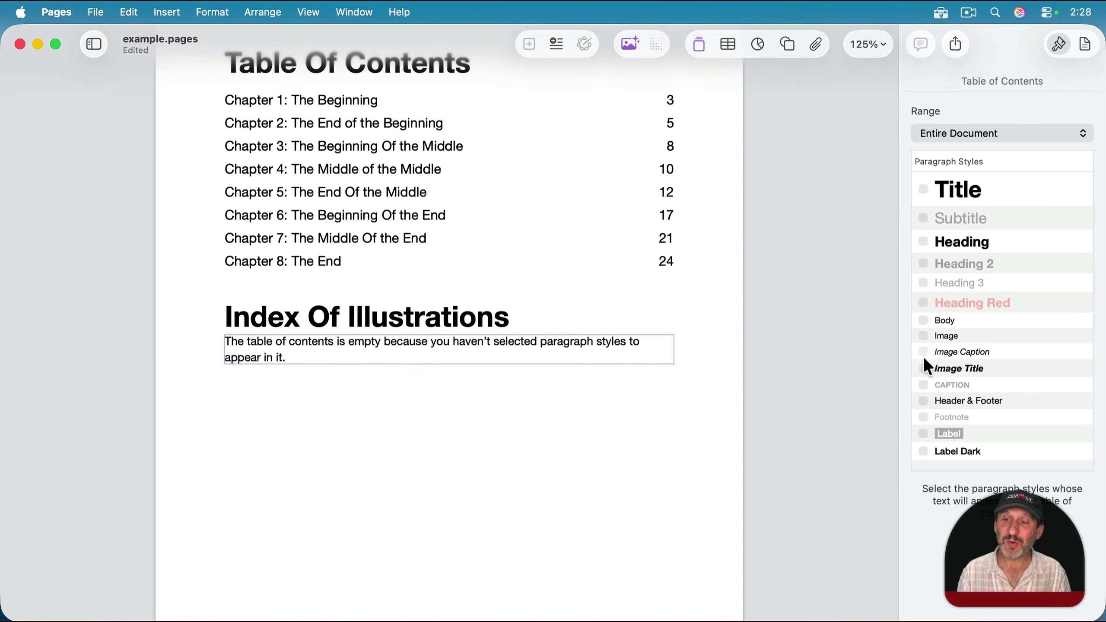
{"action": "left_click", "coordinate": [924, 370]}
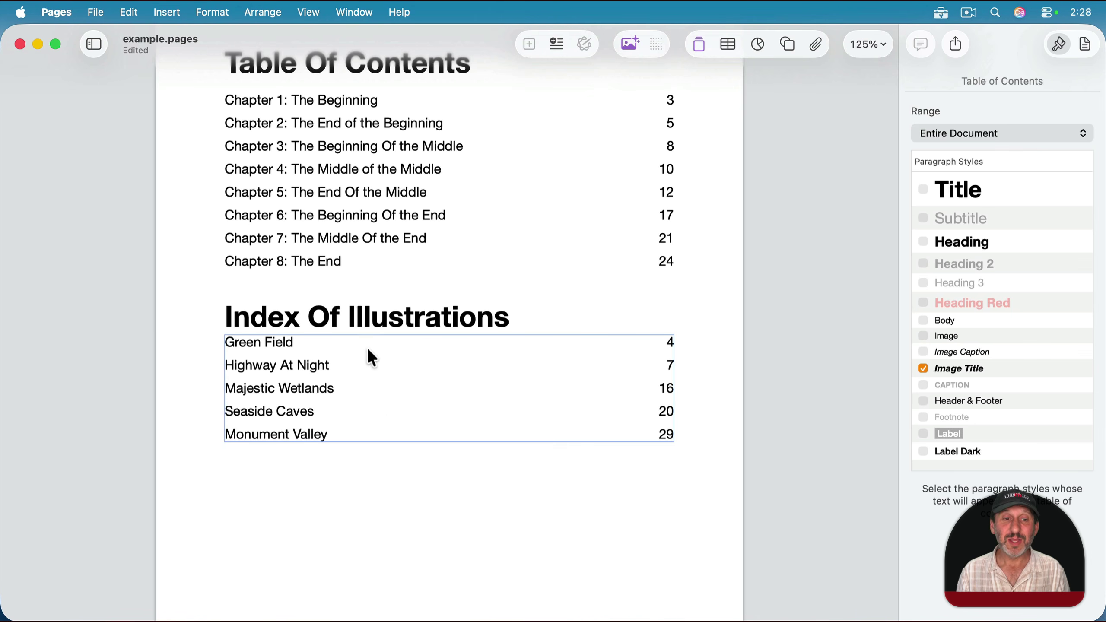
{"action": "left_click", "coordinate": [294, 518]}
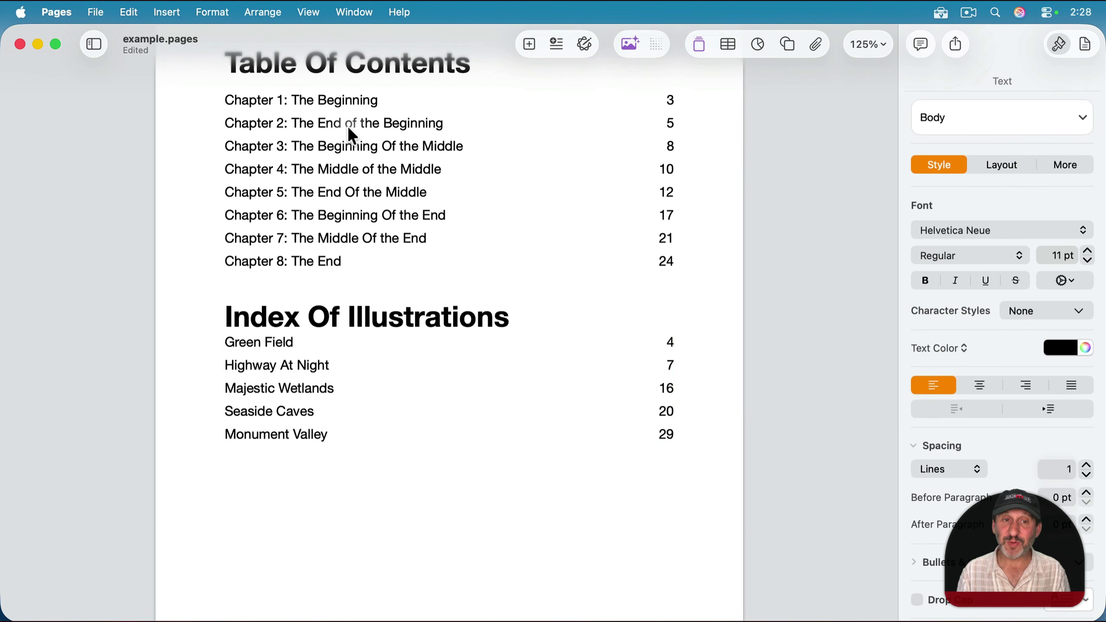
{"action": "scroll", "coordinate": [355, 202], "scroll_direction": "up", "scroll_amount": 3}
{"action": "scroll", "coordinate": [353, 197], "scroll_direction": "down", "scroll_amount": 2}
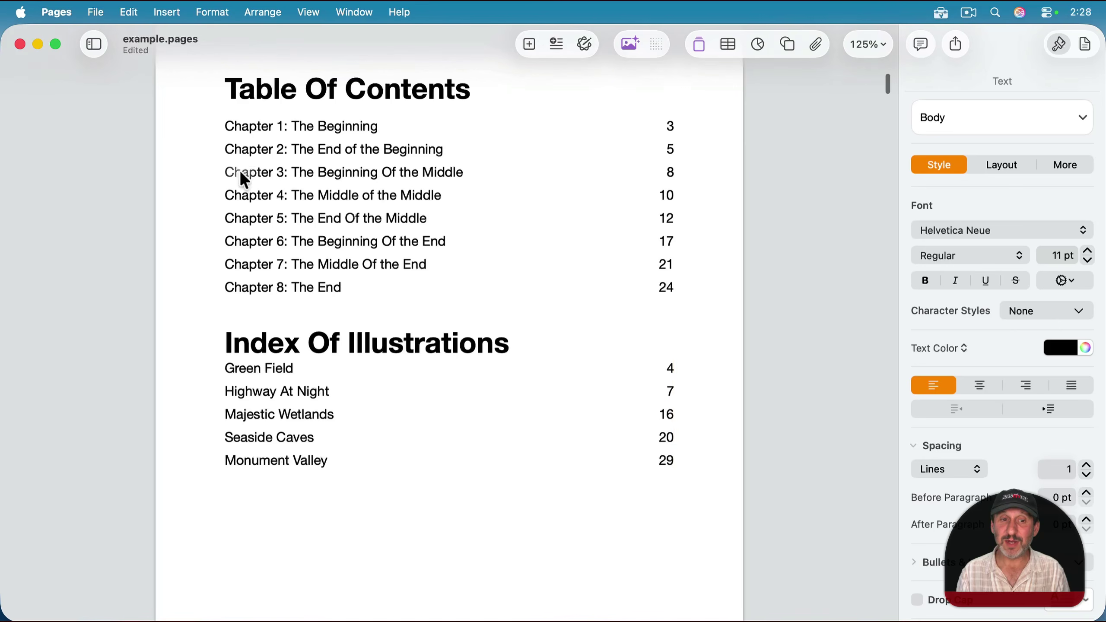
Step: Try putting "Index Of Illustrations" on its own page with a page break before the title
{"action": "left_click", "coordinate": [227, 344]}
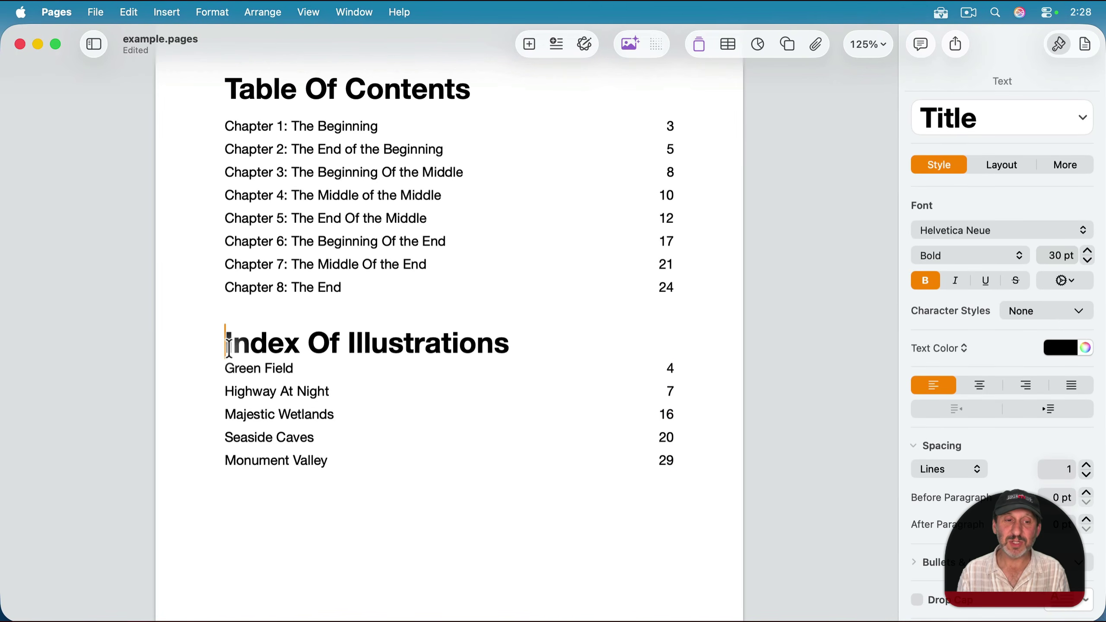
{"action": "left_click", "coordinate": [170, 11]}
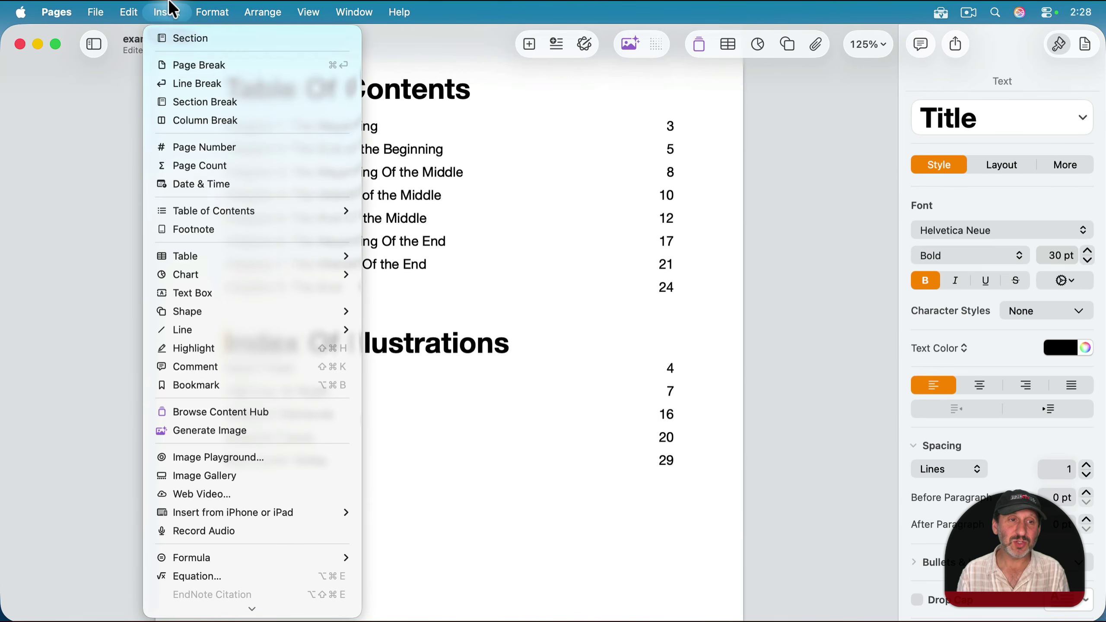
{"action": "left_click", "coordinate": [192, 64]}
{"action": "scroll", "coordinate": [273, 254], "scroll_direction": "down", "scroll_amount": 5}
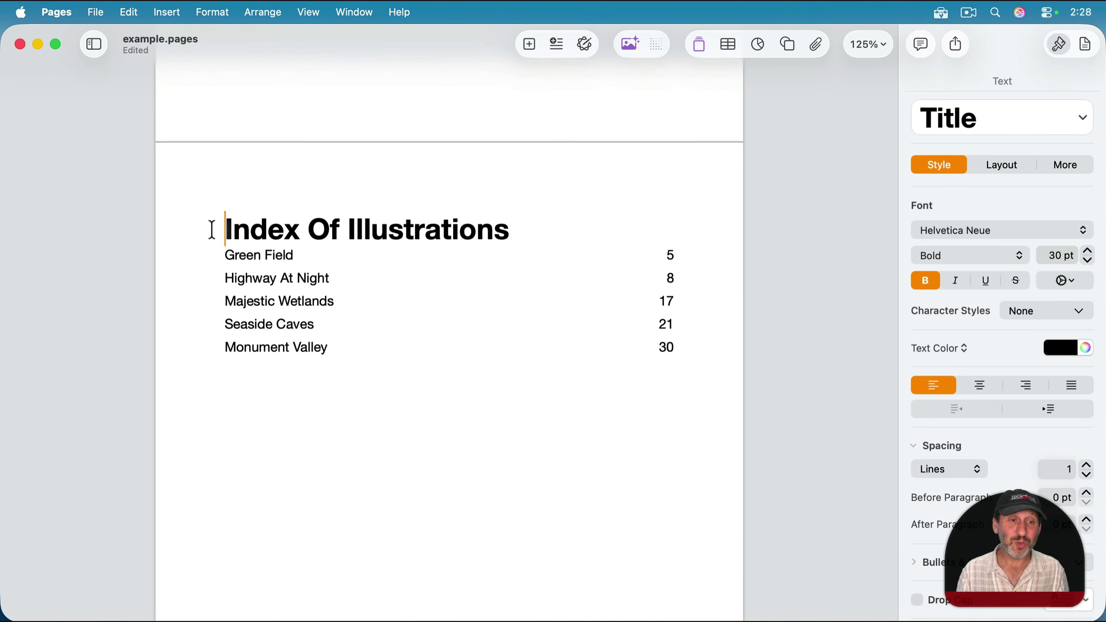
Step: Try moving the "Index Of Illustrations" title and its list to a new line at the end of the document
{"action": "left_click_drag", "start_coordinate": [214, 228], "coordinate": [419, 363]}
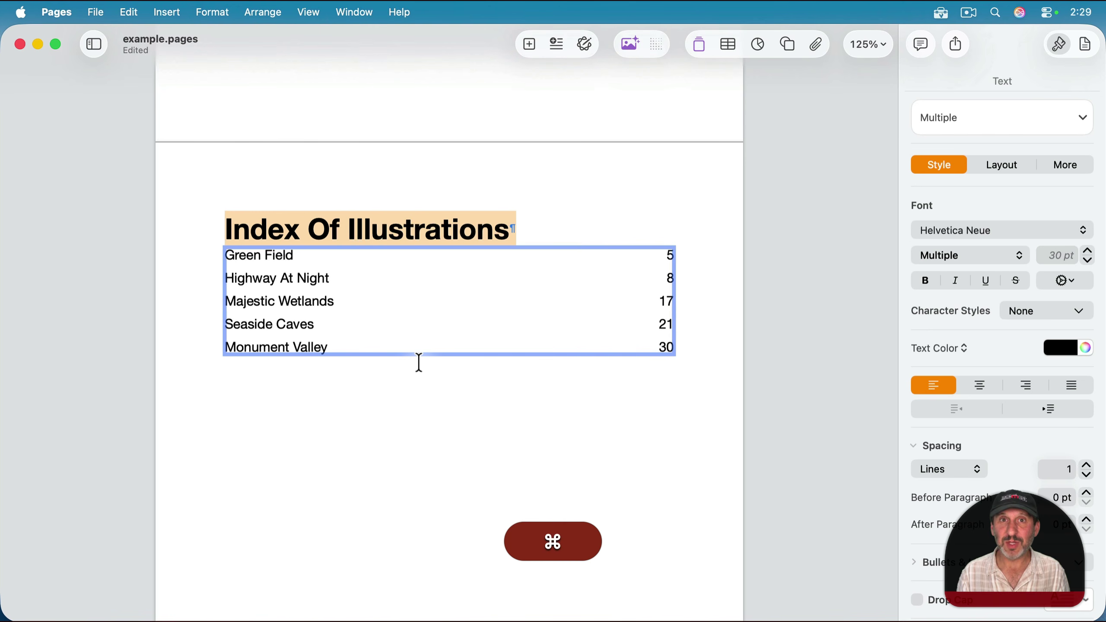
{"action": "key", "text": "super+x"}
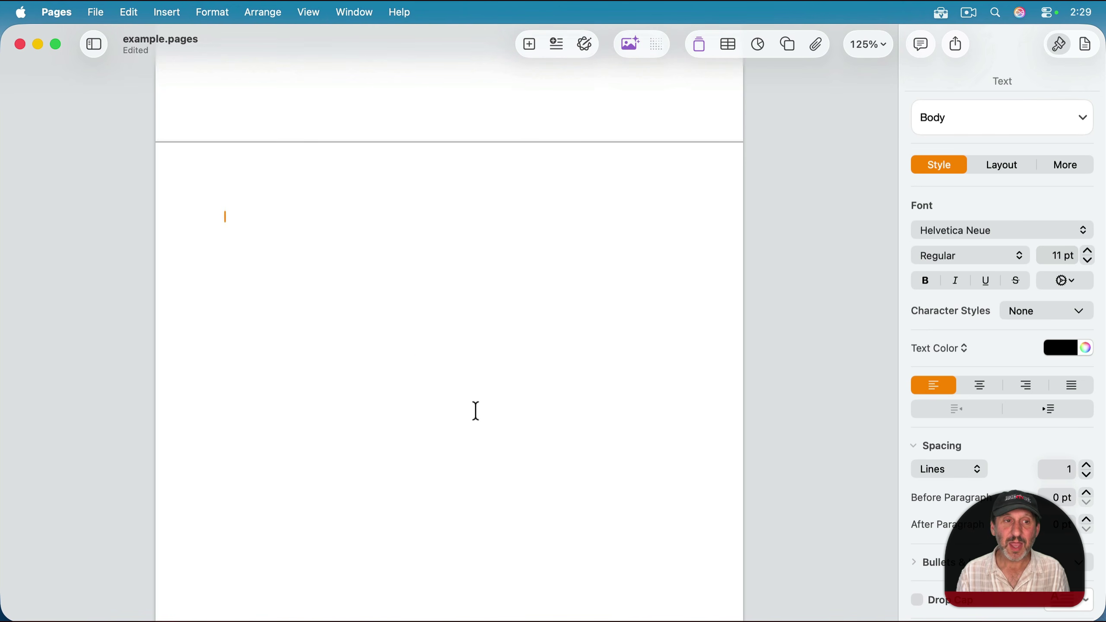
{"action": "key", "text": "super+Right"}
{"action": "key", "text": "Return"}
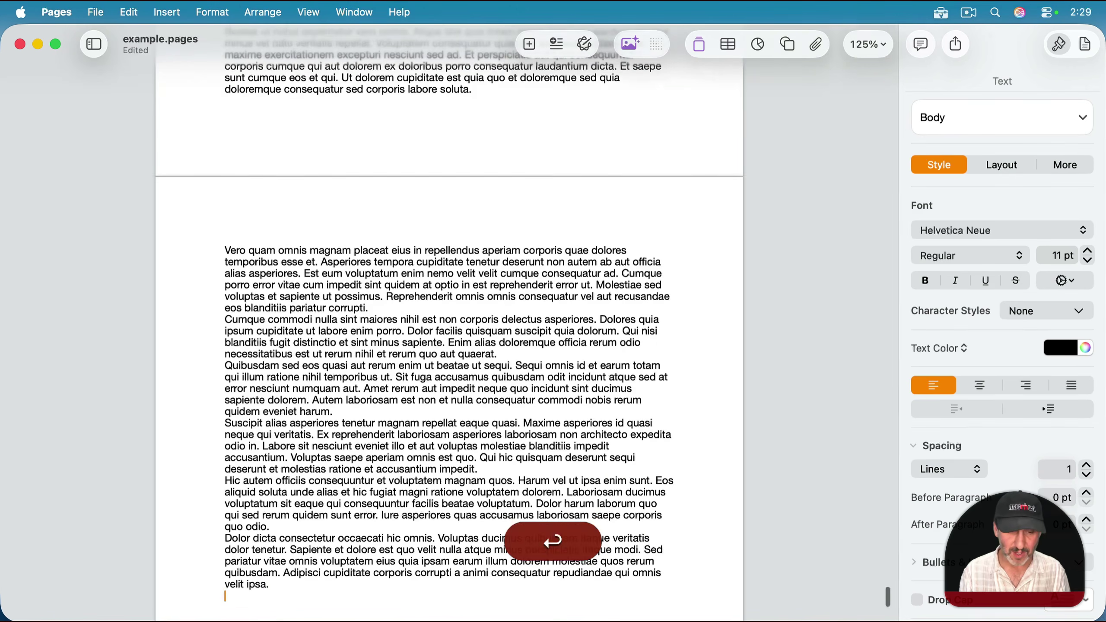
{"action": "key", "text": "super+v"}
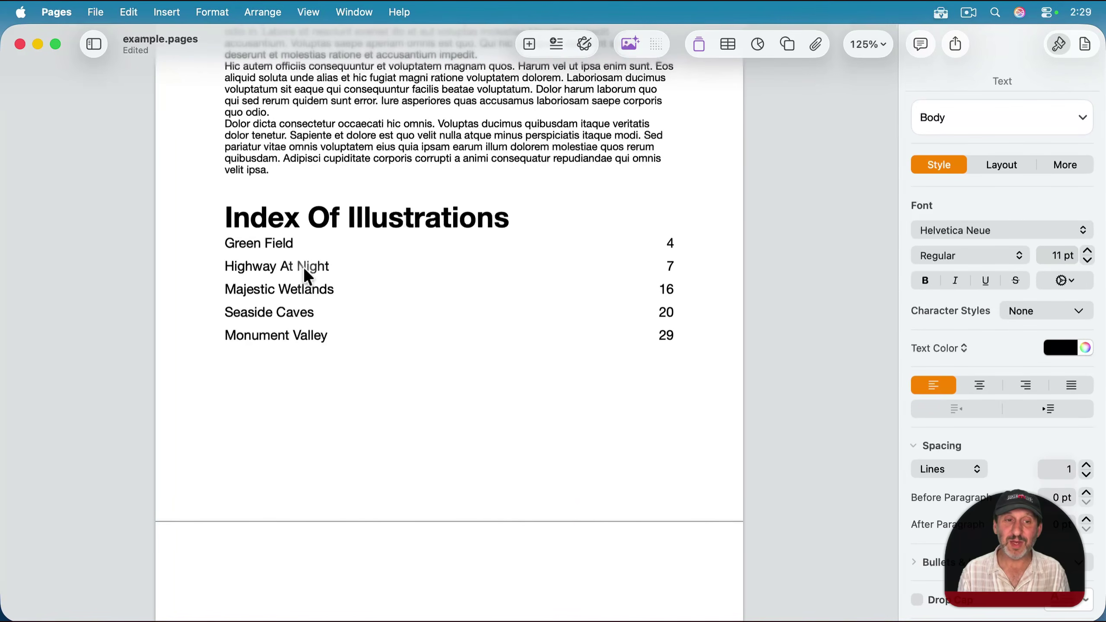
Step: Try a page break before the index at the document's end, and undo back to the index below the chapter list
{"action": "left_click", "coordinate": [225, 216]}
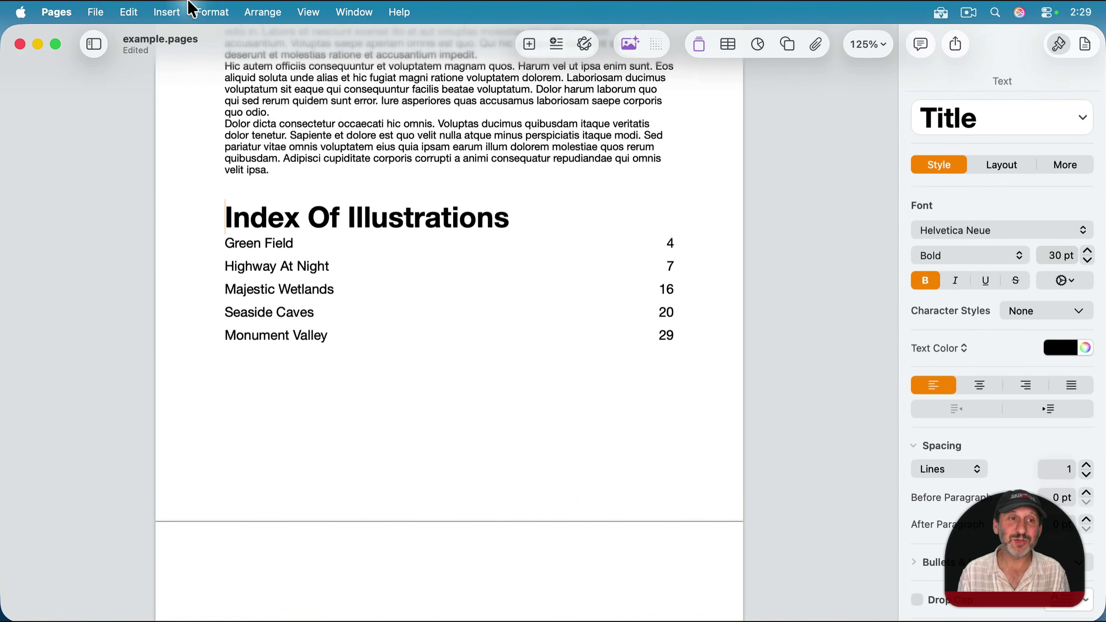
{"action": "left_click", "coordinate": [177, 8]}
{"action": "left_click", "coordinate": [194, 65]}
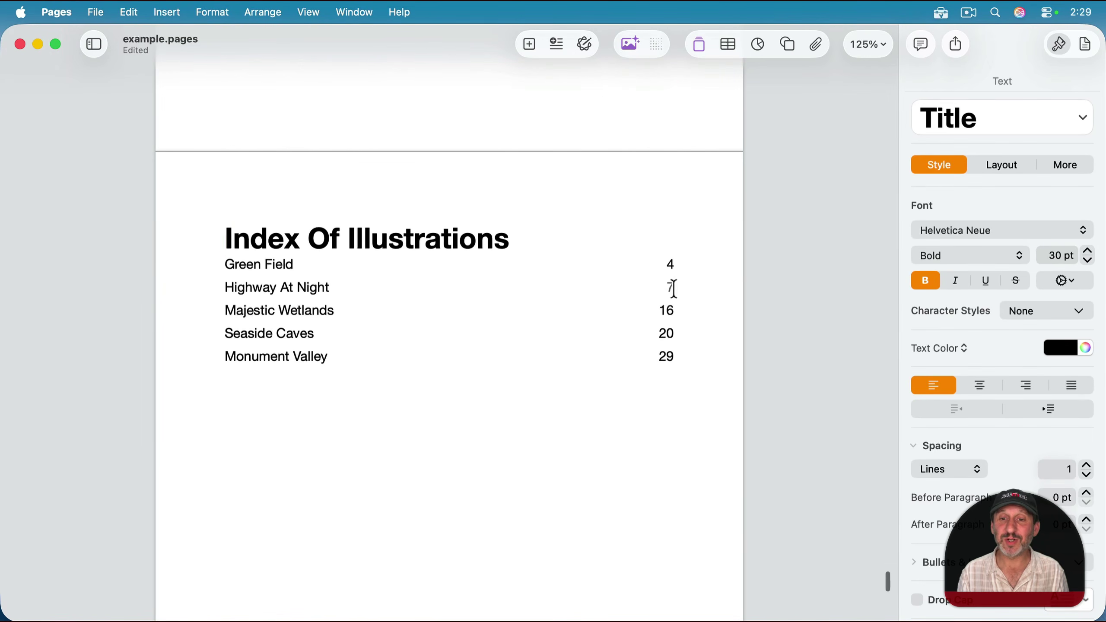
{"action": "key", "text": "super+z"}
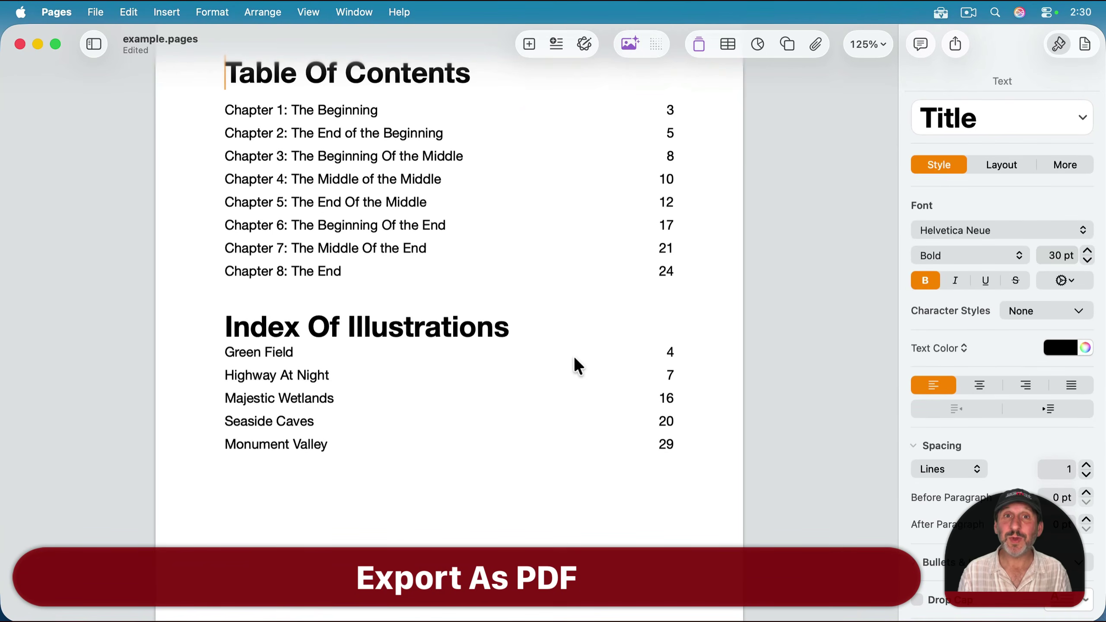
Step: Export the document as a PDF named example.pdf to the Desktop
{"action": "left_click", "coordinate": [97, 12]}
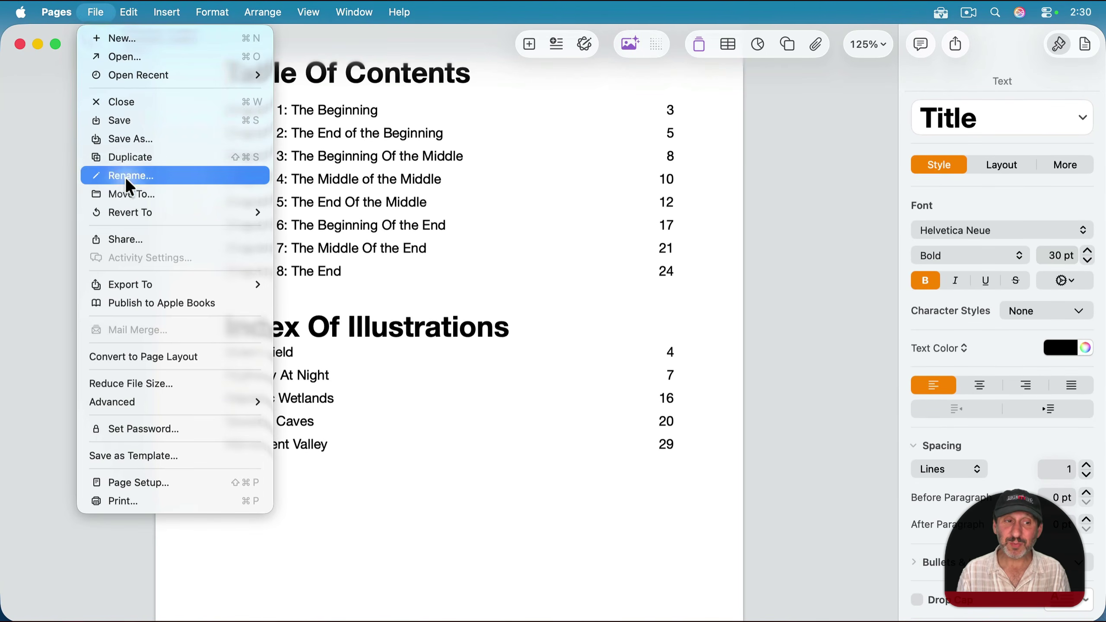
{"action": "mouse_move", "coordinate": [135, 283]}
{"action": "left_click", "coordinate": [302, 283]}
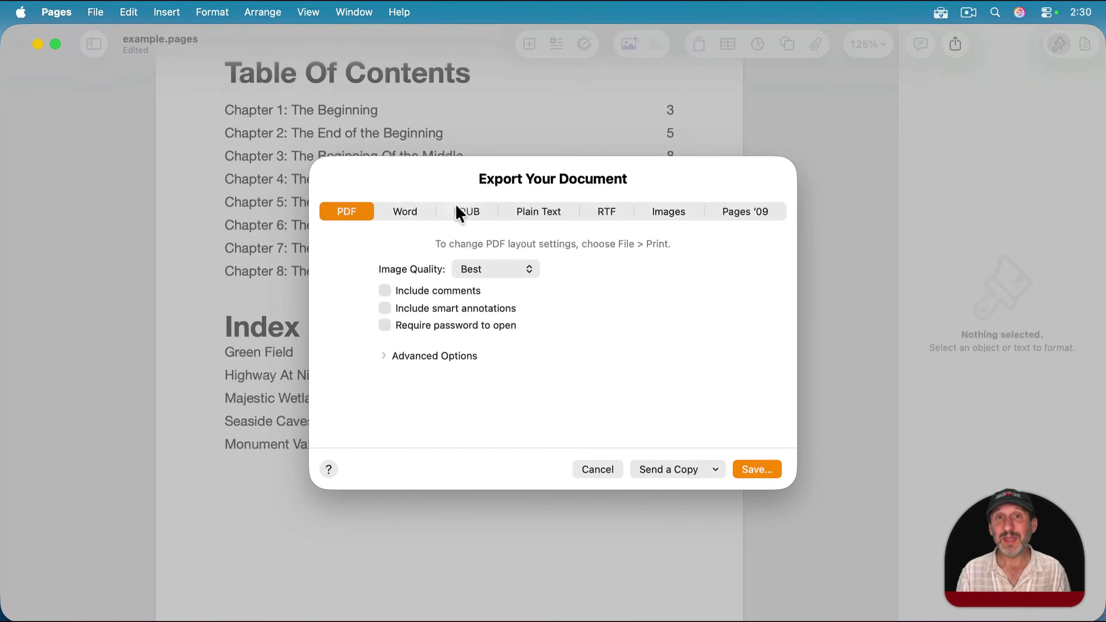
{"action": "left_click", "coordinate": [759, 473]}
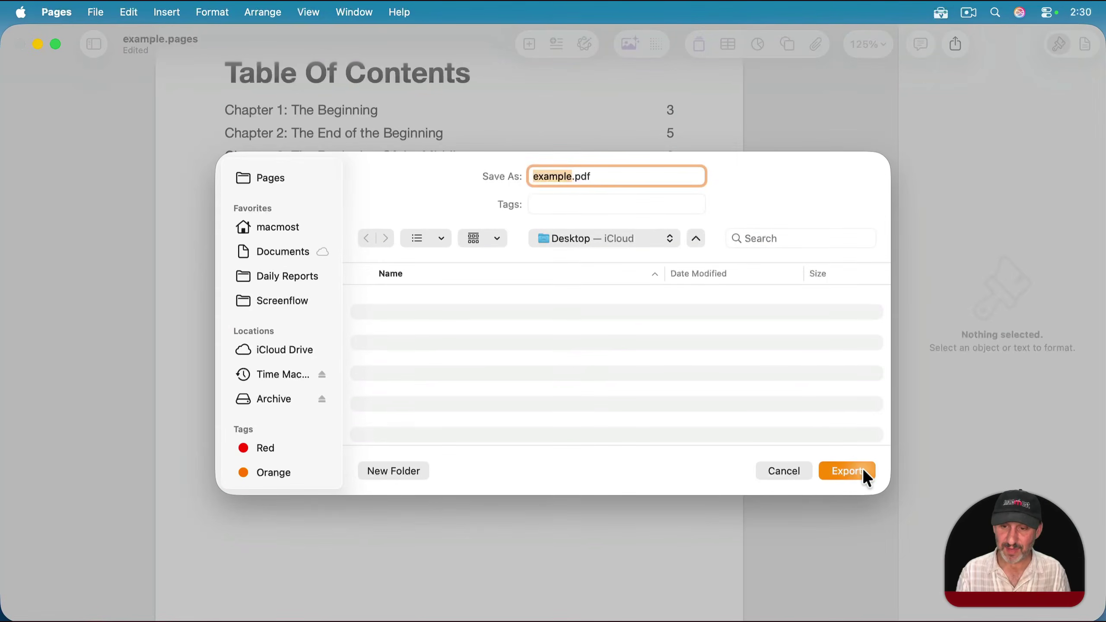
{"action": "left_click", "coordinate": [863, 473]}
Step: Open the exported example.pdf from the desktop in Preview and test the links to Chapter 2 and the Seaside Caves illustration
{"action": "key", "text": "super+h"}
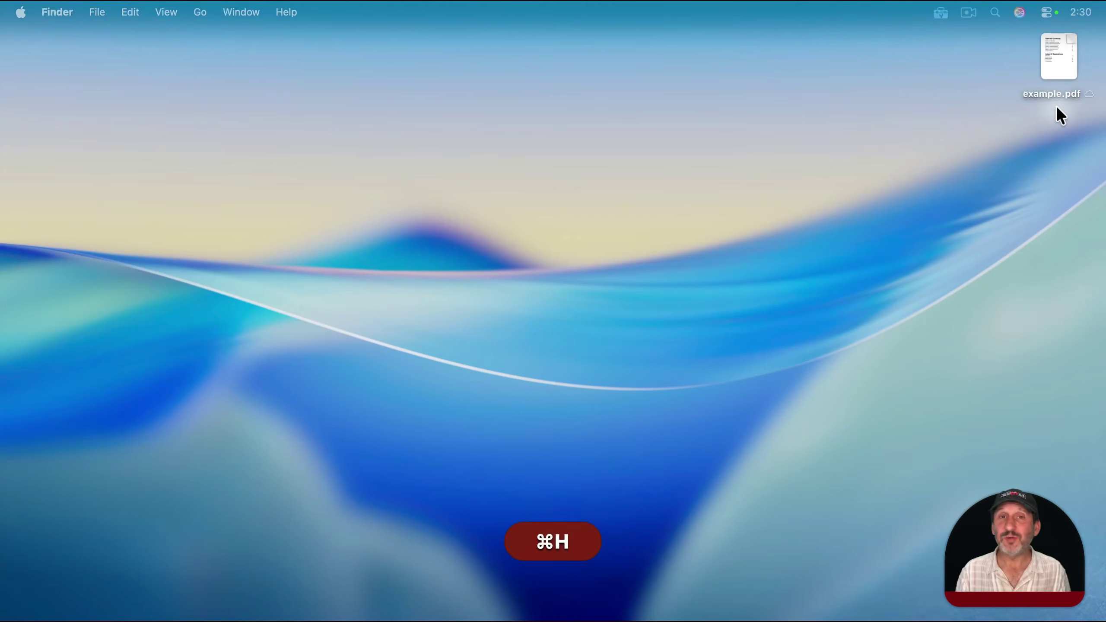
{"action": "double_click", "coordinate": [1056, 50]}
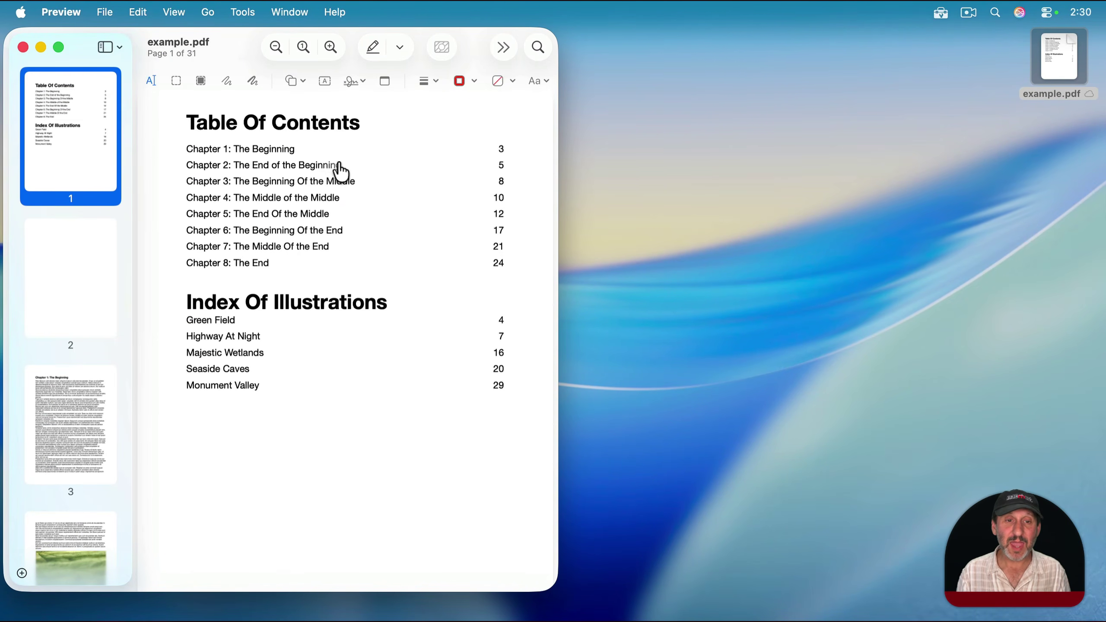
{"action": "left_click", "coordinate": [318, 165]}
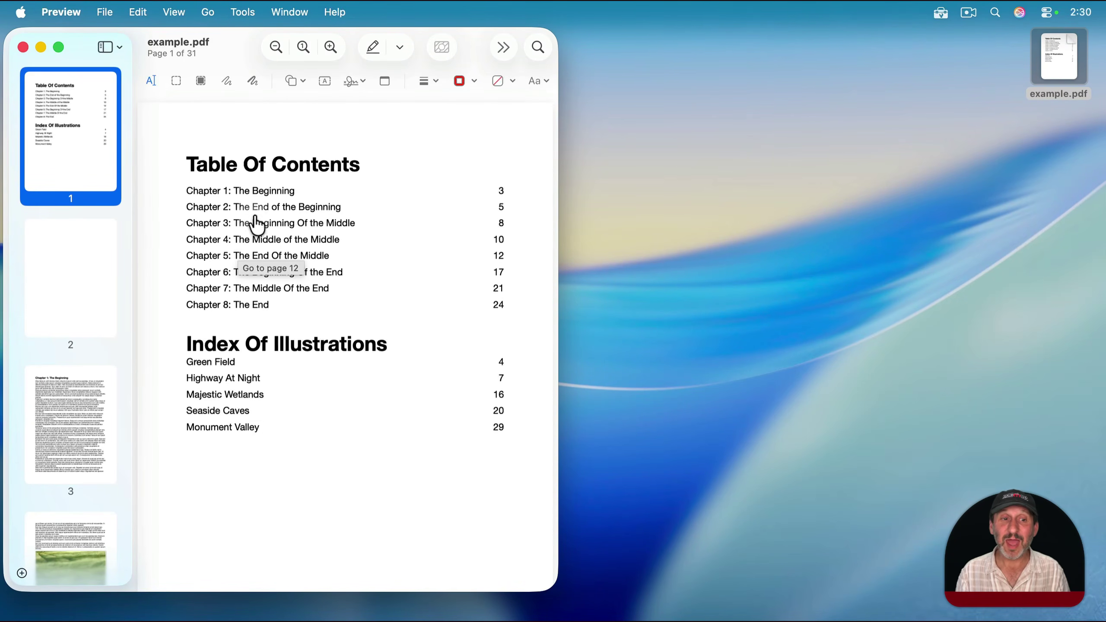
{"action": "left_click", "coordinate": [215, 412]}
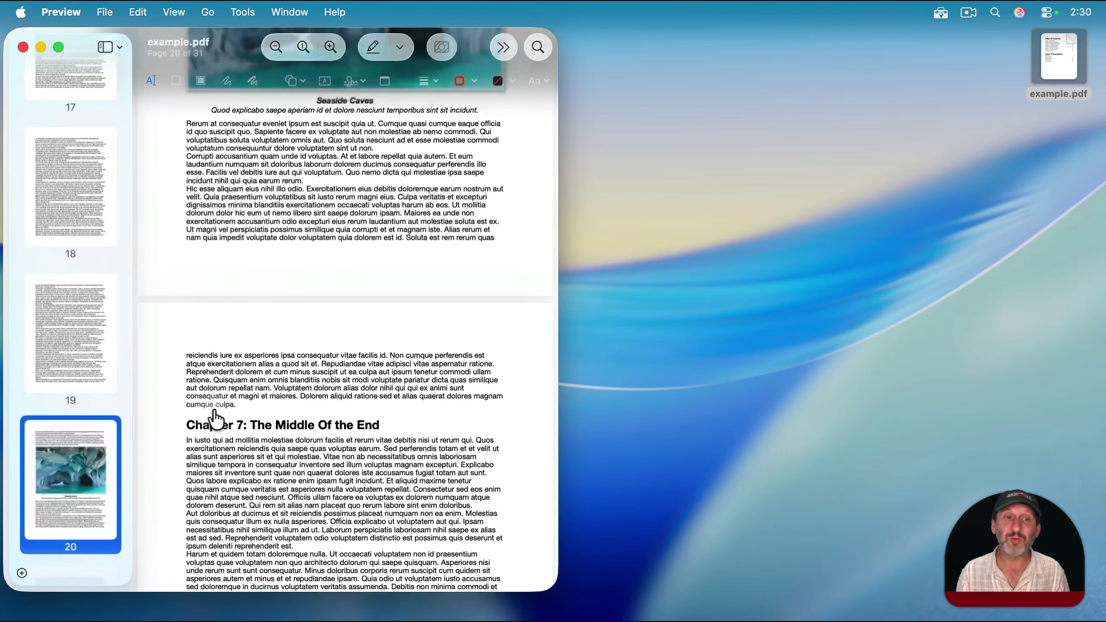
{"action": "scroll", "coordinate": [215, 419], "scroll_direction": "up", "scroll_amount": 1}
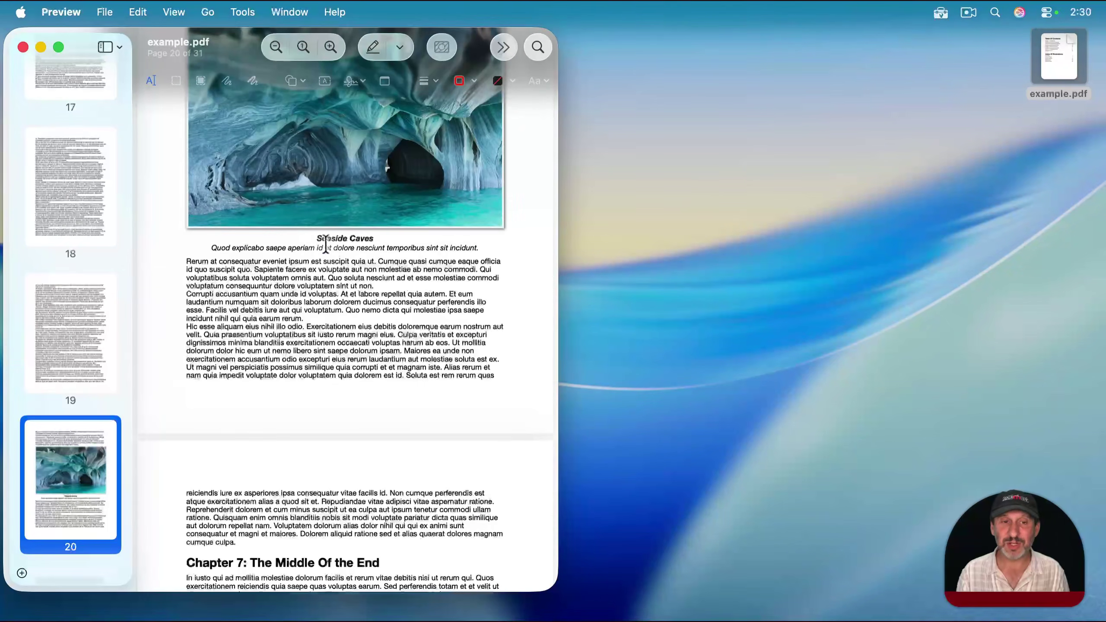
{"action": "scroll", "coordinate": [319, 270], "scroll_direction": "up", "scroll_amount": 1}
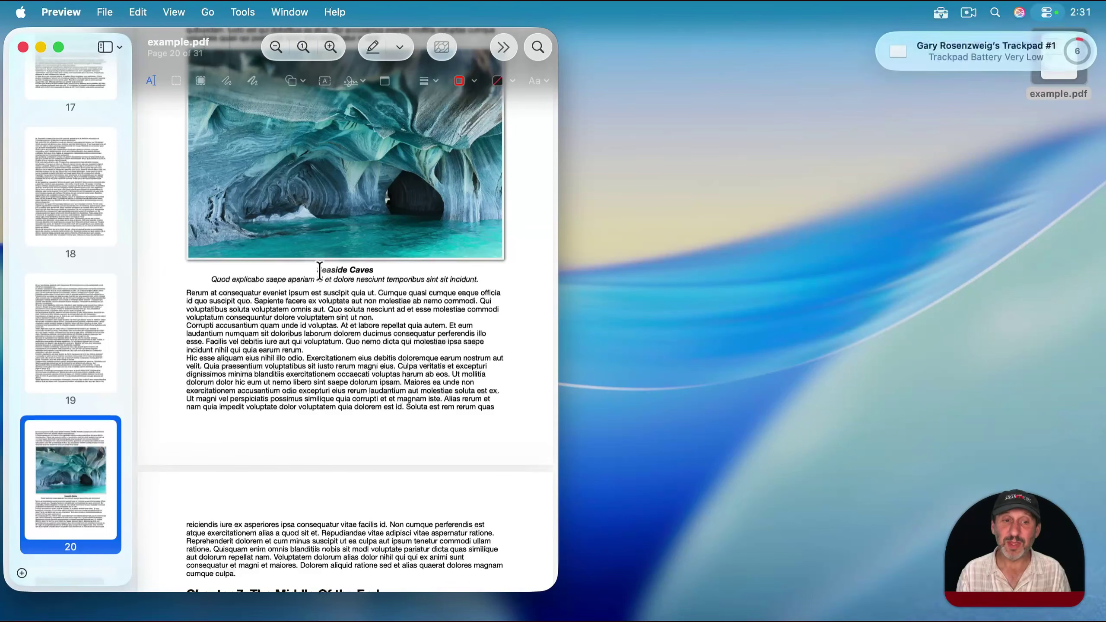
{"action": "left_click_drag", "start_coordinate": [319, 270], "coordinate": [378, 274]}
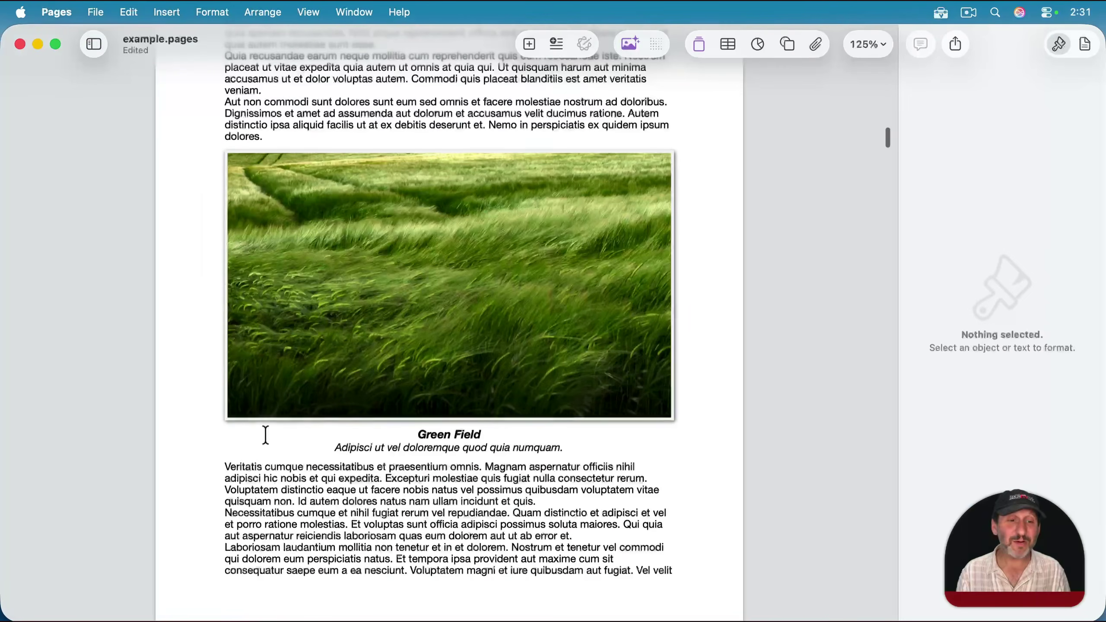
Step: Back in the Pages document, move the "Green Field" title line from below the grass picture to directly above it
{"action": "triple_click", "coordinate": [228, 433]}
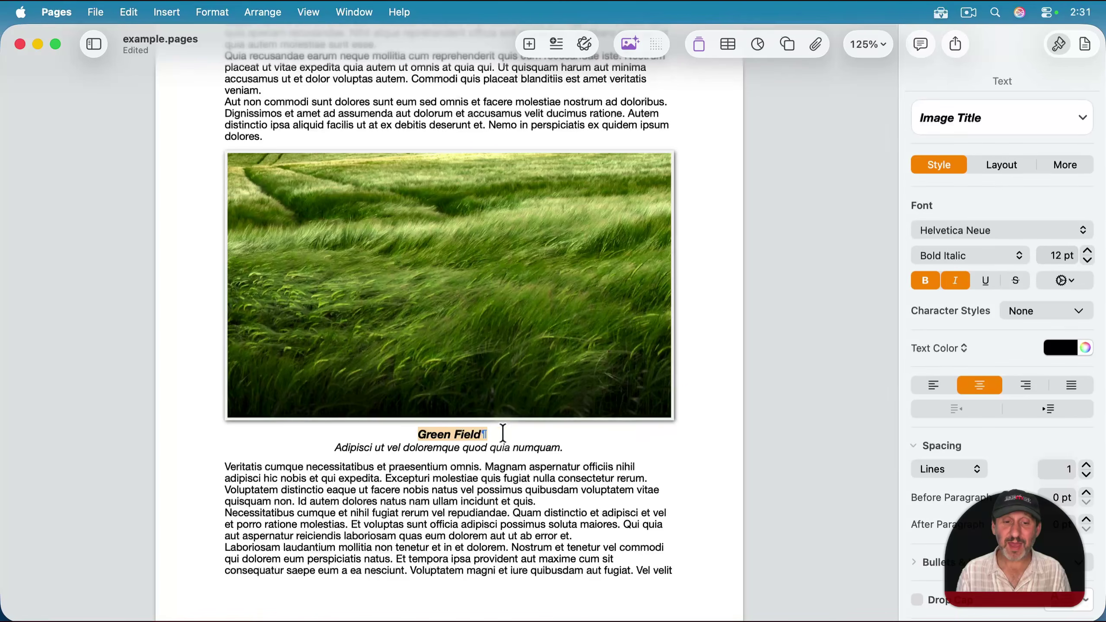
{"action": "key", "text": "cmd+x"}
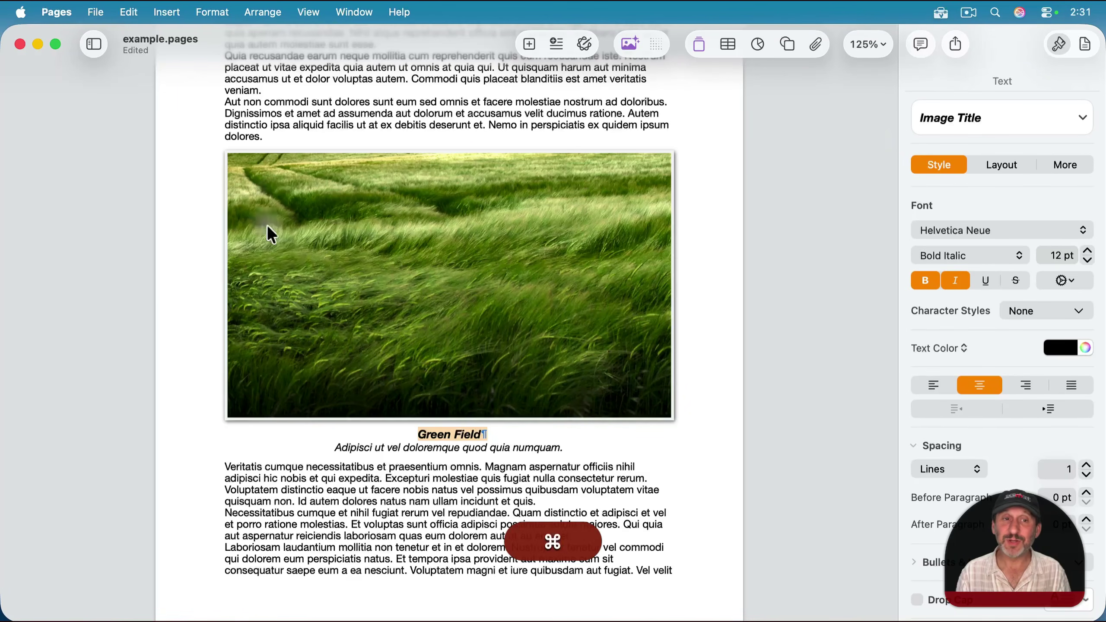
{"action": "left_click", "coordinate": [221, 160]}
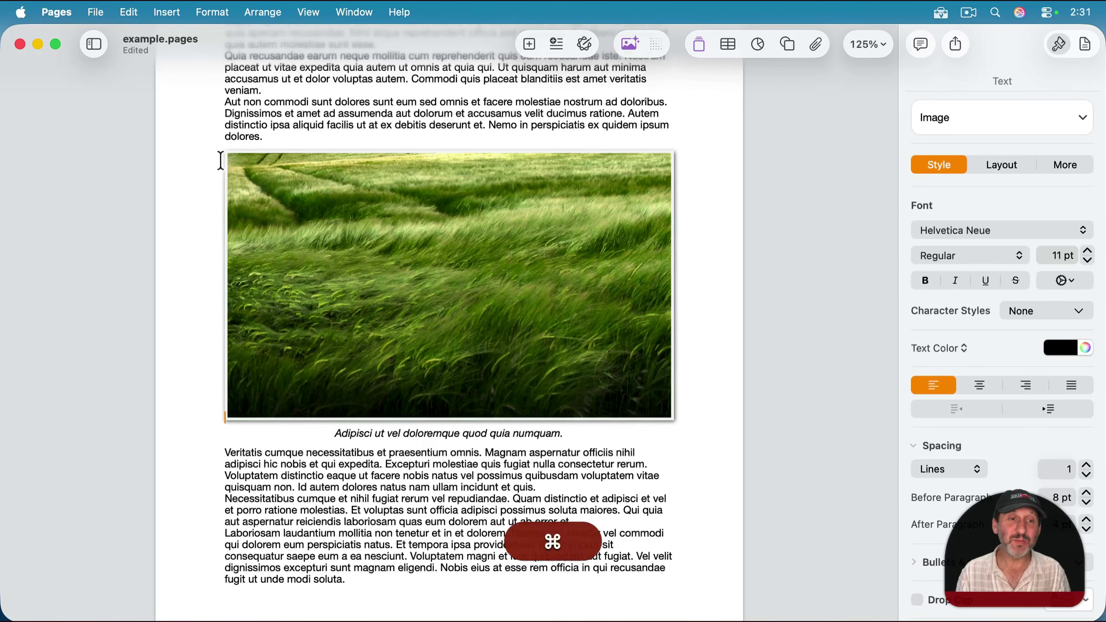
{"action": "key", "text": "cmd+v"}
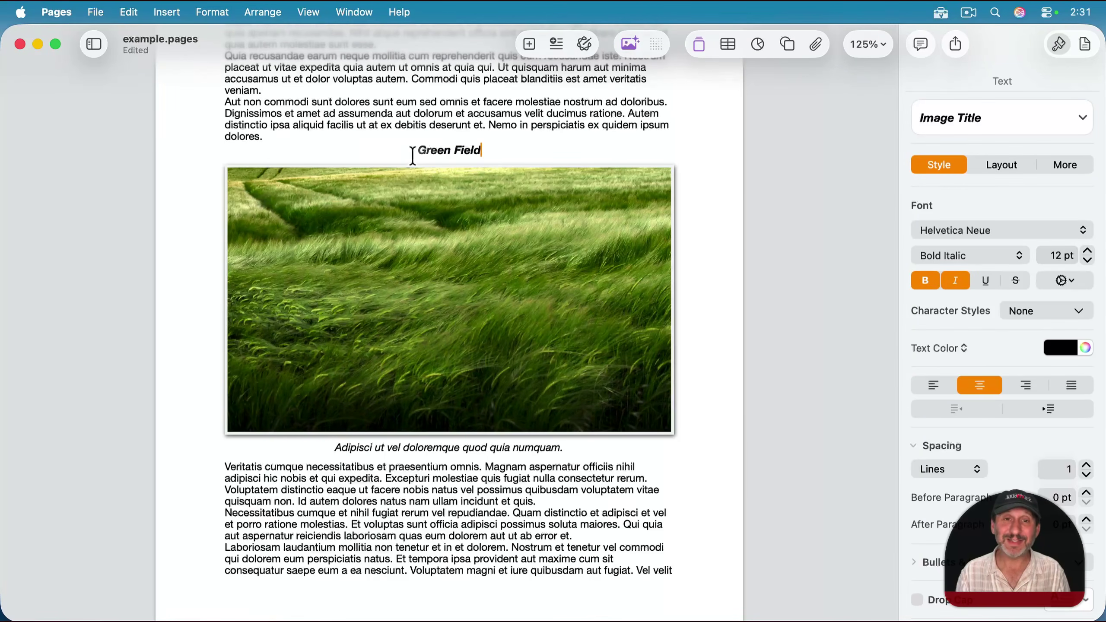
{"action": "left_click_drag", "start_coordinate": [424, 153], "coordinate": [490, 150]}
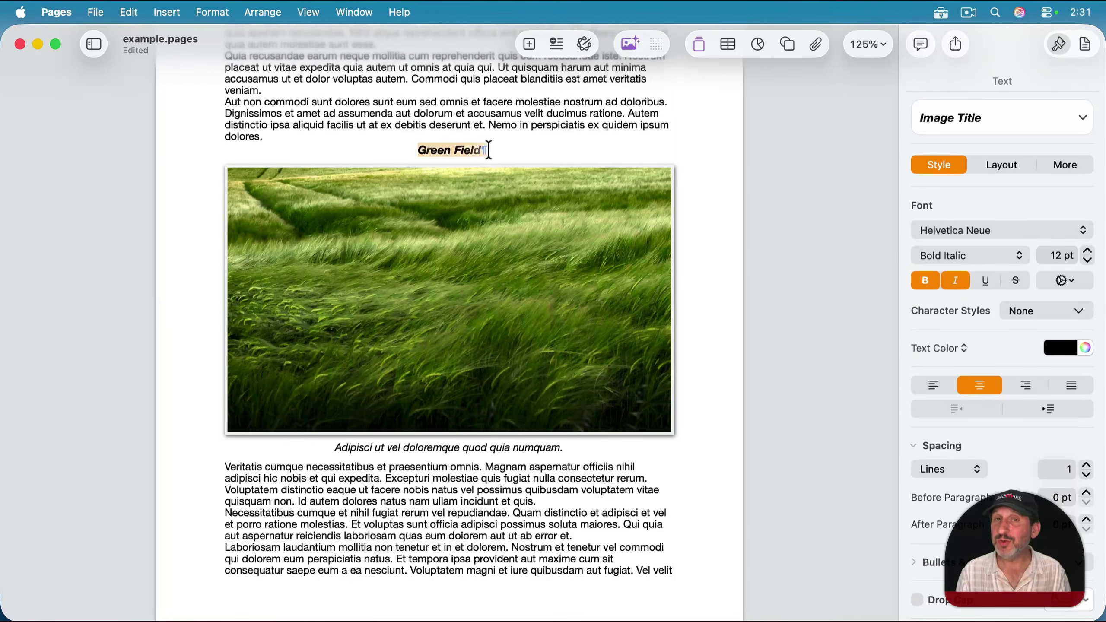